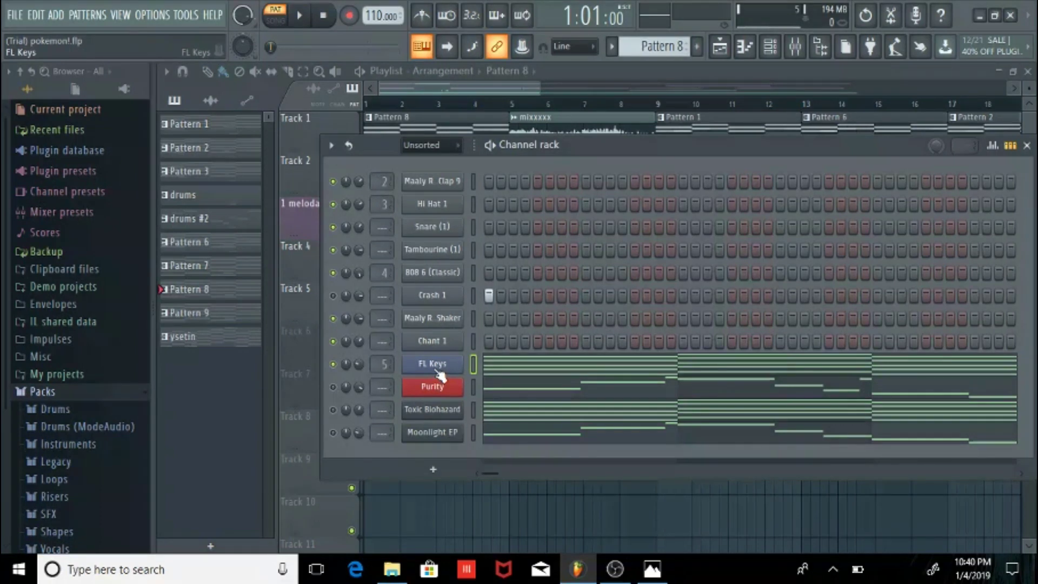
Step: Play Pattern 8 briefly, and open the FL Keys notes in a maximized piano roll
{"action": "key", "text": "space"}
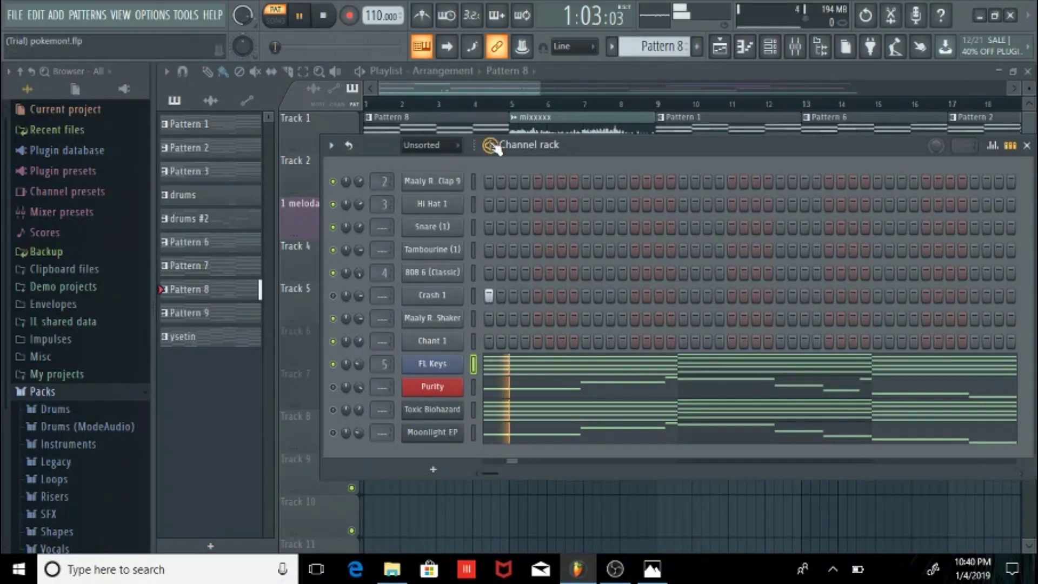
{"action": "right_click", "coordinate": [430, 364]}
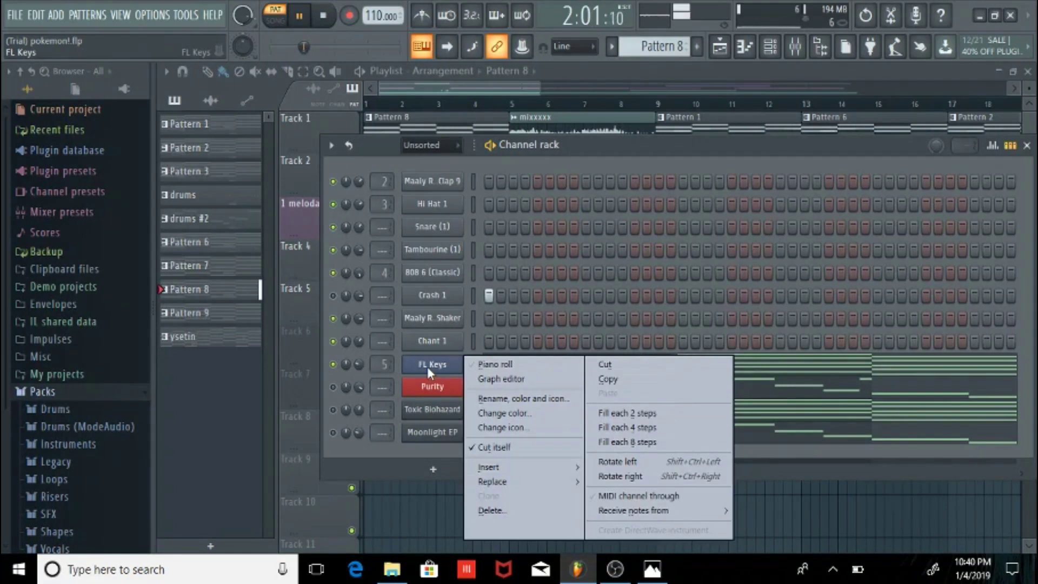
{"action": "left_click", "coordinate": [493, 364]}
{"action": "key", "text": "space"}
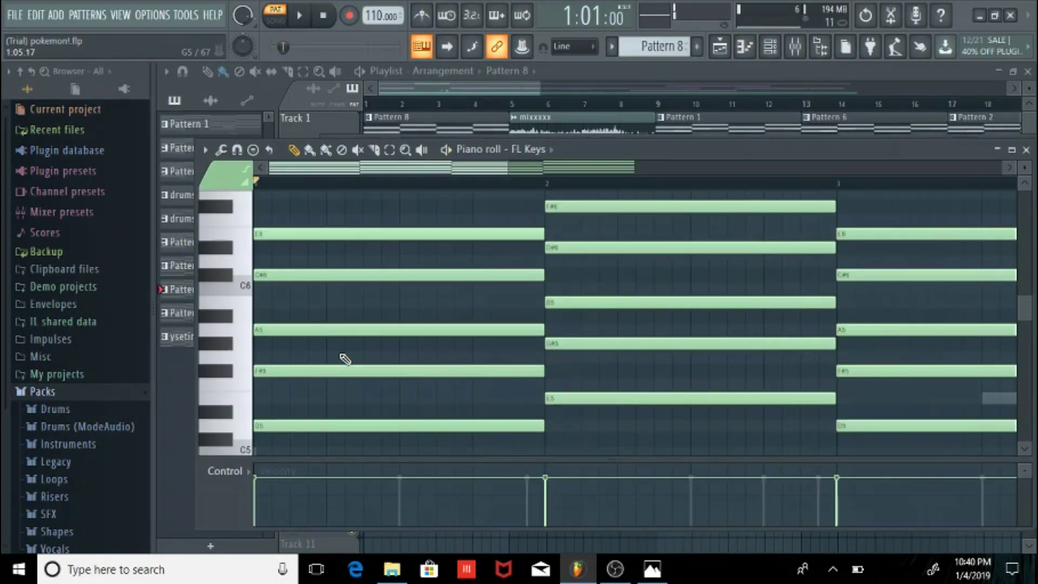
{"action": "left_click", "coordinate": [1012, 151]}
{"action": "scroll", "coordinate": [516, 201], "scroll_direction": "up", "scroll_amount": 3}
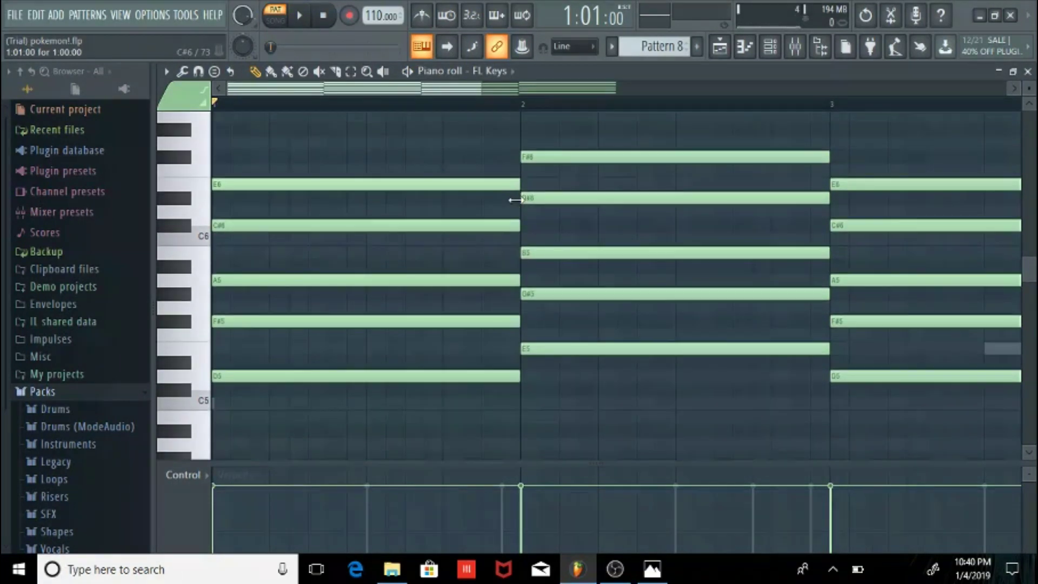
Step: Play back the FL Keys chord progression and fit all four bars in view
{"action": "key", "text": "space"}
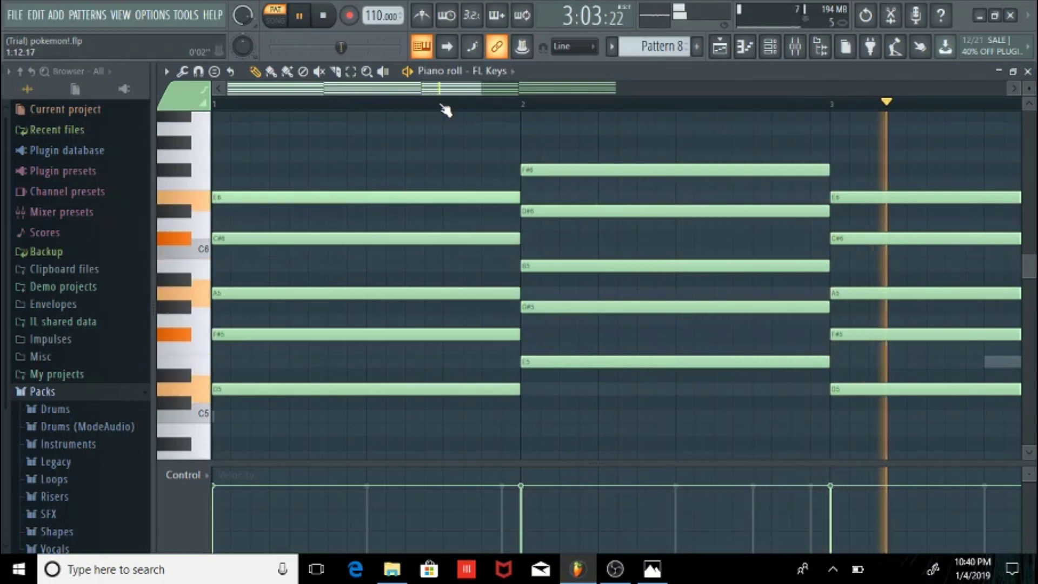
{"action": "key", "text": "space"}
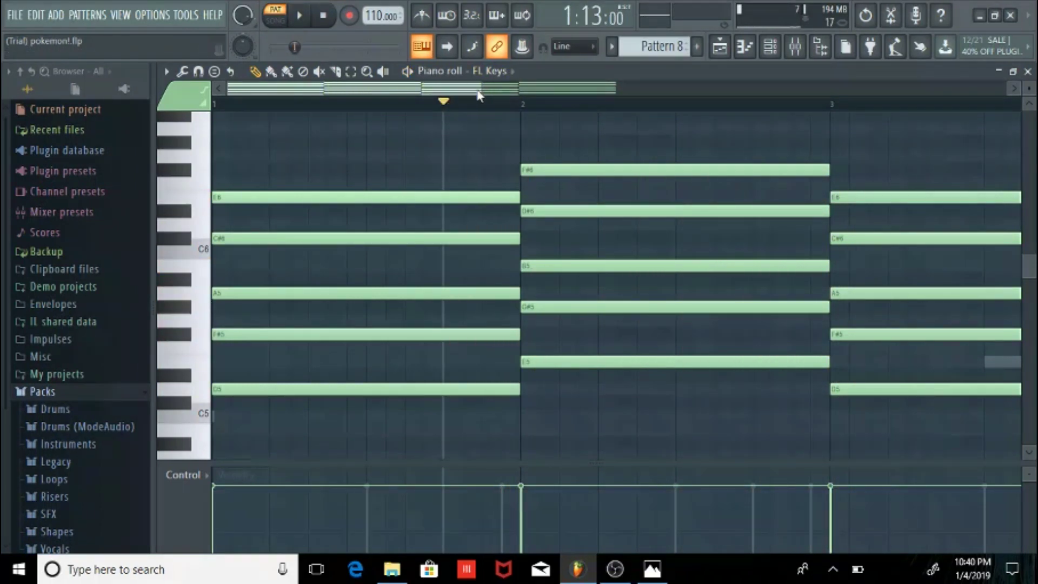
{"action": "left_click_drag", "start_coordinate": [476, 89], "coordinate": [795, 116]}
{"action": "key", "text": "space"}
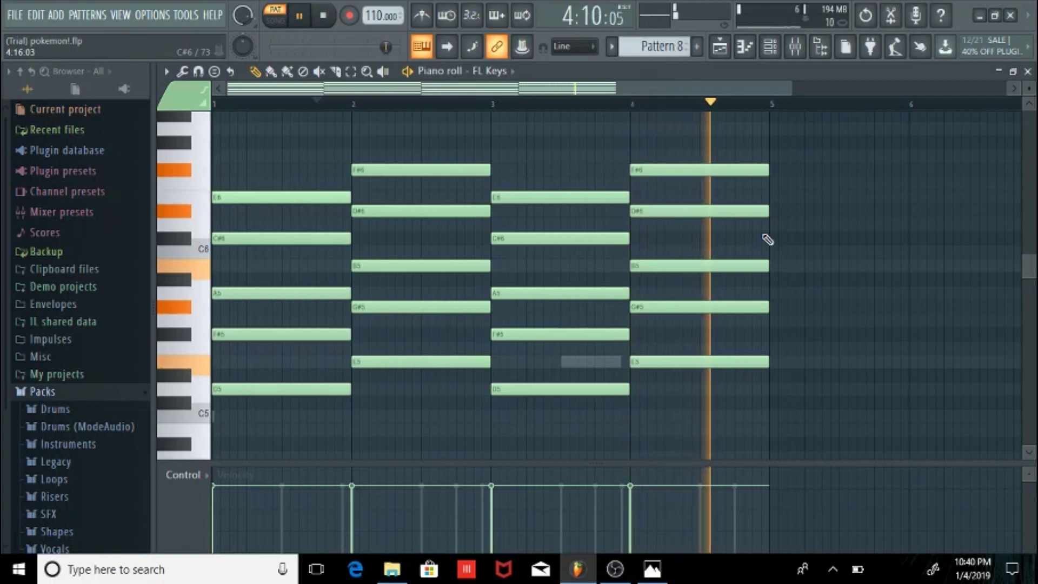
{"action": "key", "text": "space"}
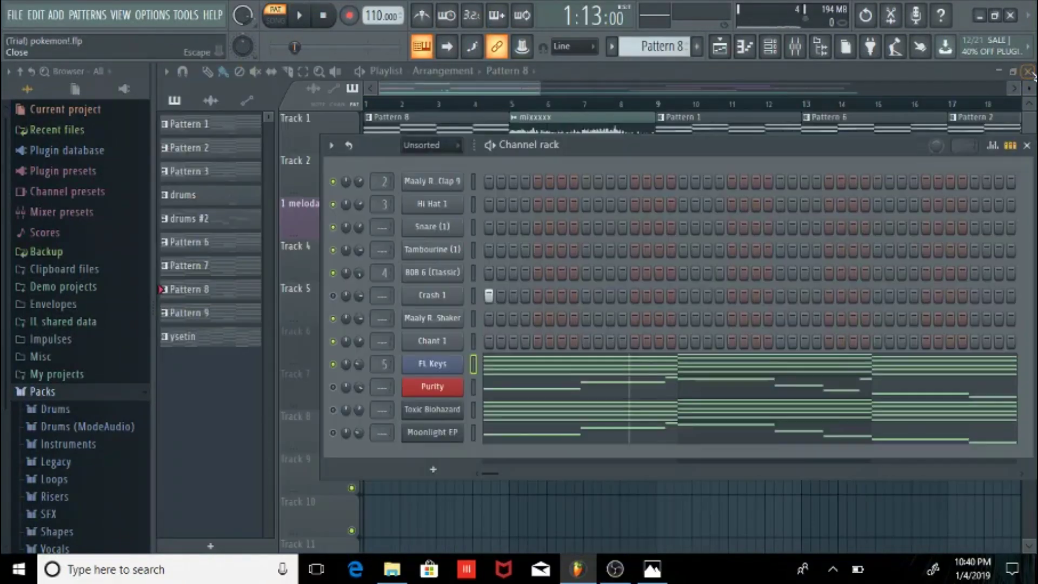
Step: Open the Toxic Biohazard notes in the piano roll, play them from the start of the pattern, and return to the channel rack
{"action": "left_click", "coordinate": [1028, 70]}
{"action": "right_click", "coordinate": [437, 407]}
{"action": "left_click", "coordinate": [483, 365]}
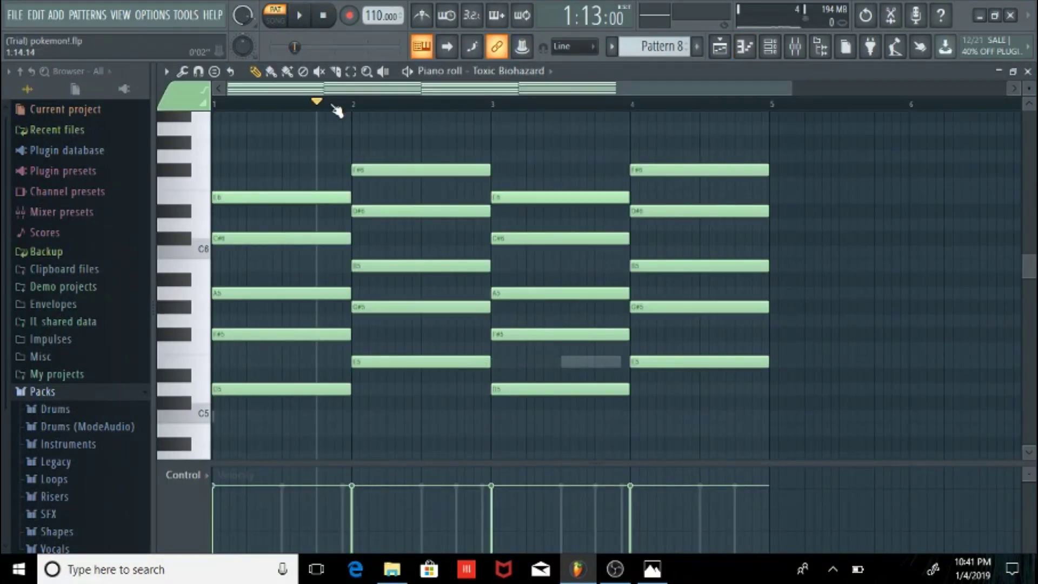
{"action": "left_click", "coordinate": [216, 104]}
{"action": "key", "text": "space"}
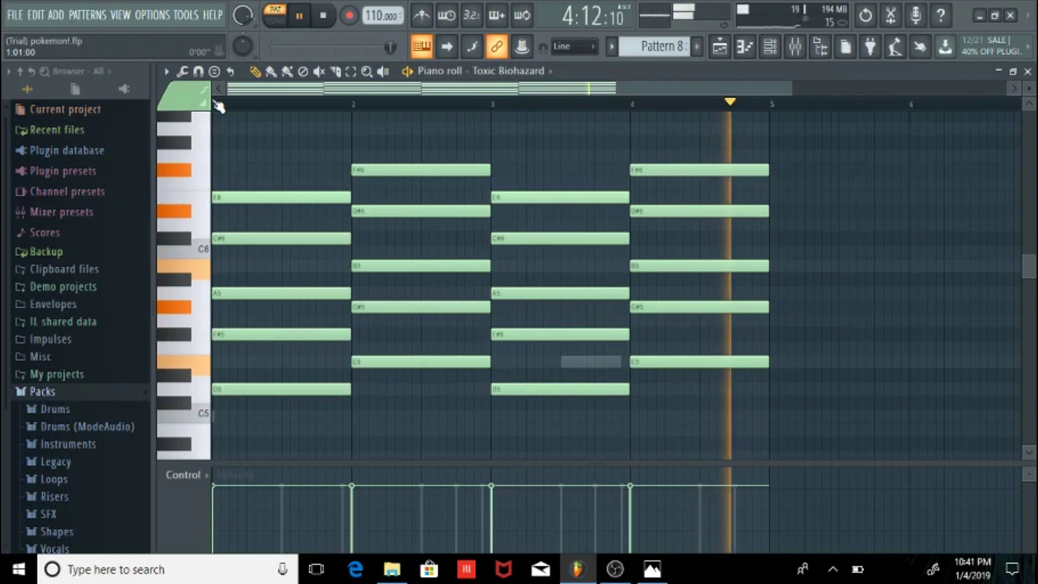
{"action": "key", "text": "space"}
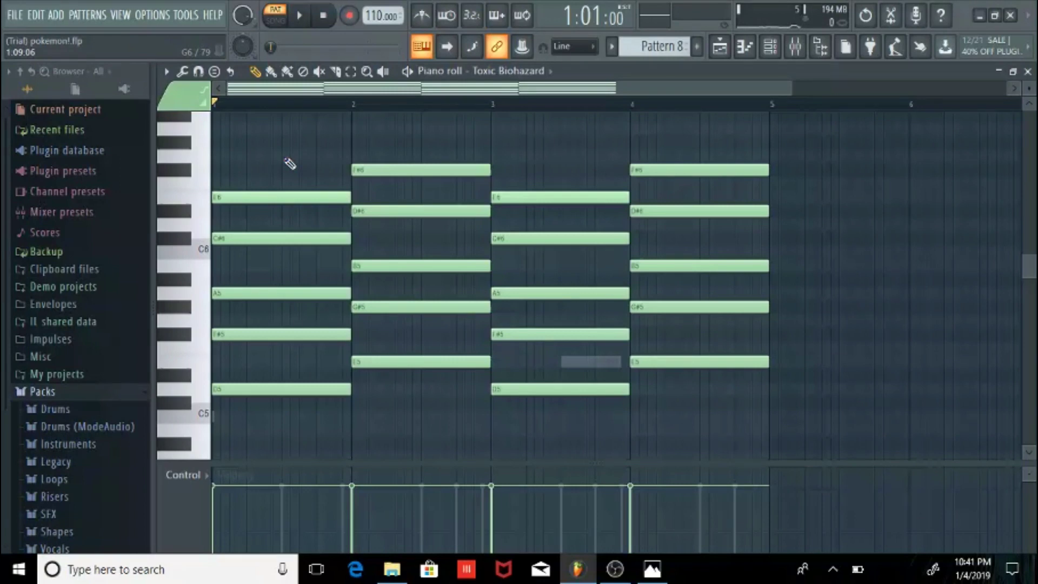
{"action": "key", "text": "space"}
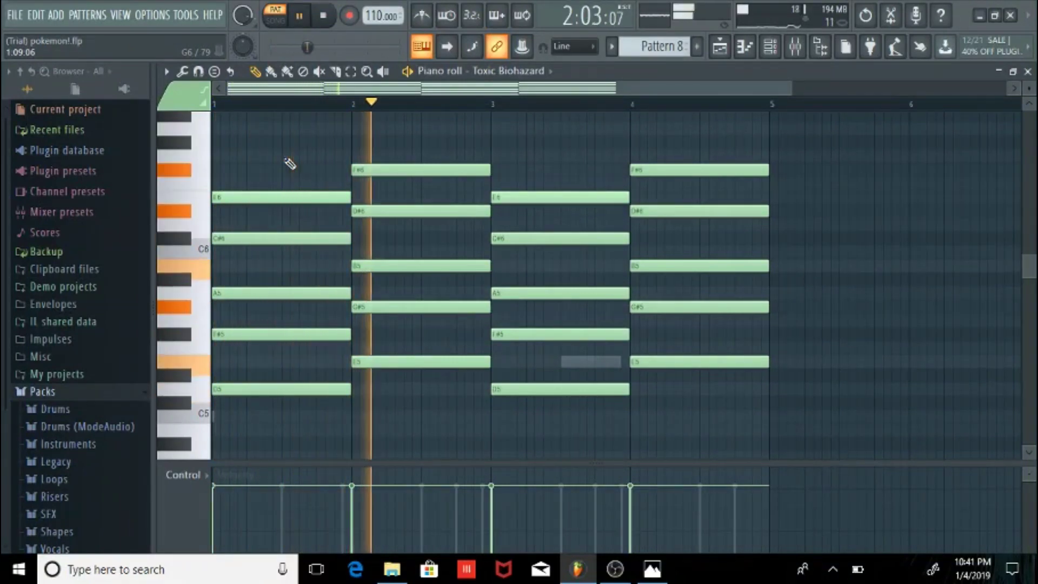
{"action": "left_click", "coordinate": [1028, 72]}
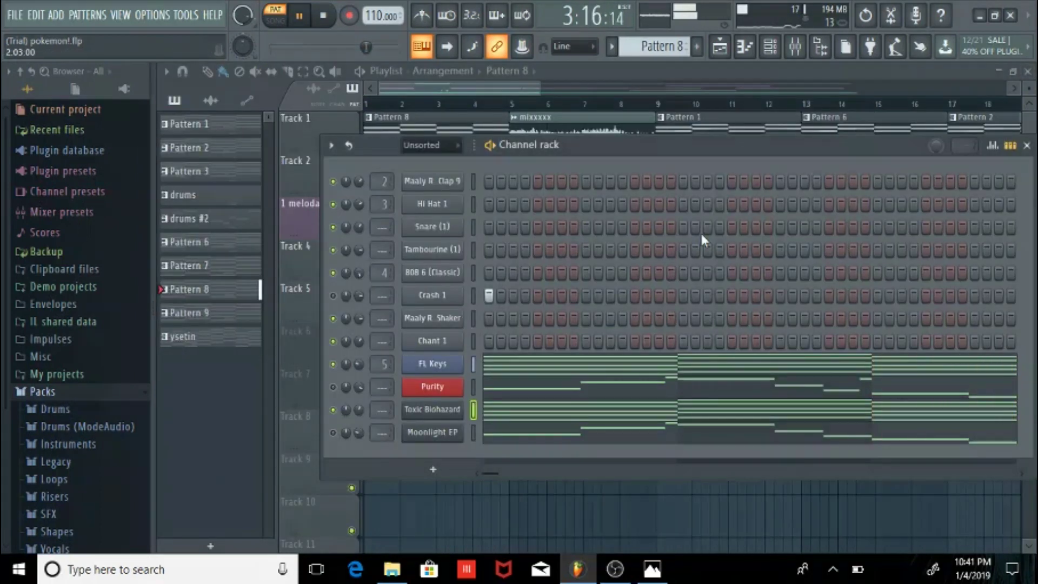
{"action": "key", "text": "space"}
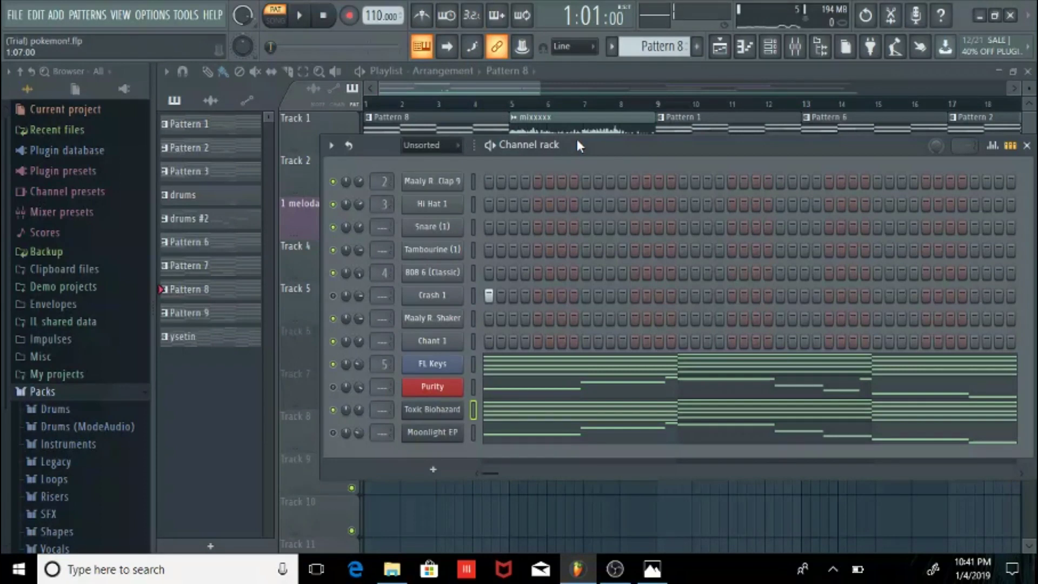
Step: Reposition the channel rack, show the Moonlight EP instrument window, and bring the channel rack back in front
{"action": "left_click_drag", "start_coordinate": [584, 144], "coordinate": [533, 145]}
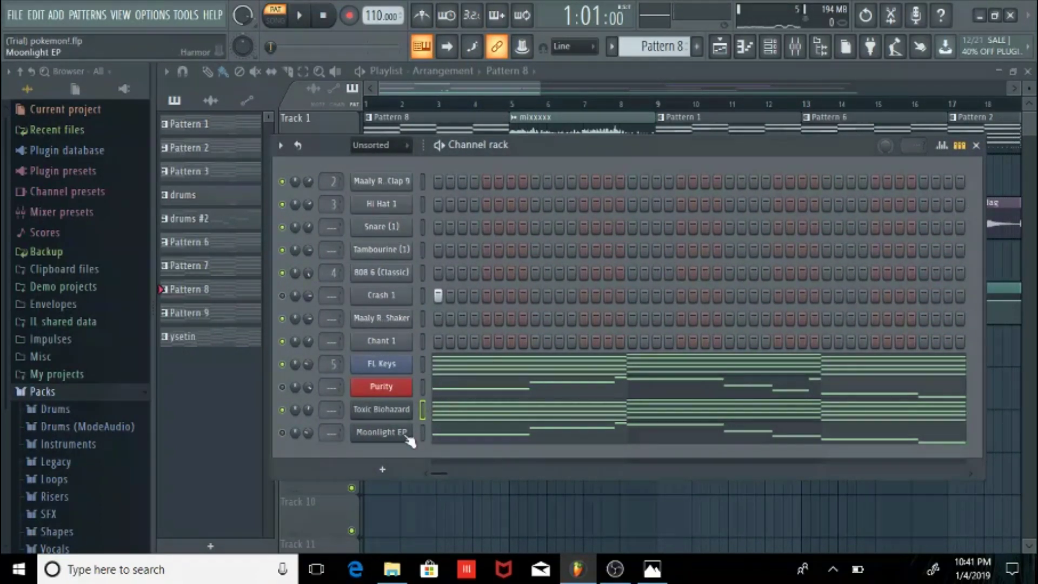
{"action": "left_click", "coordinate": [376, 433]}
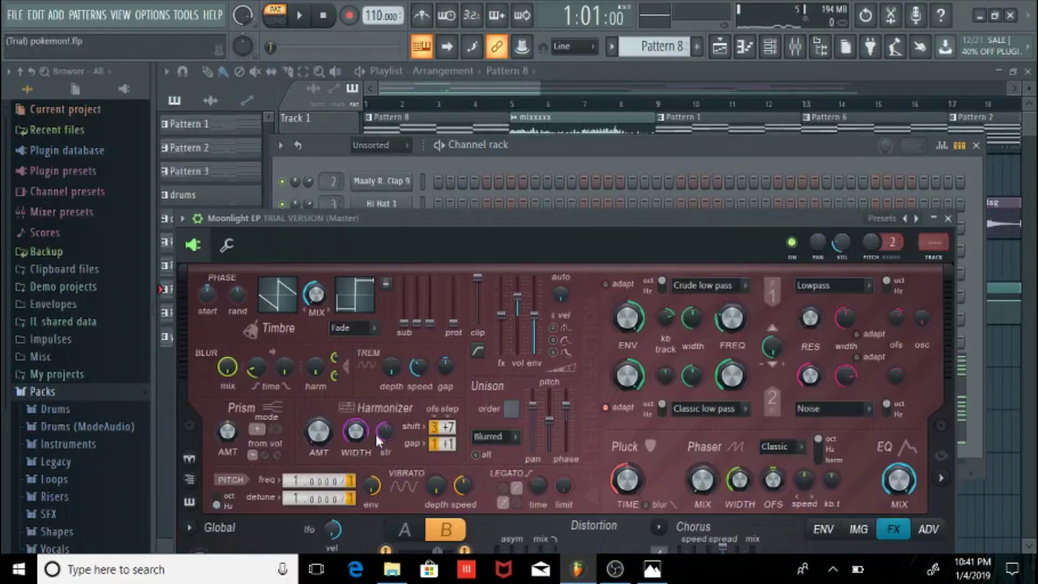
{"action": "left_click_drag", "start_coordinate": [833, 218], "coordinate": [727, 188]}
{"action": "left_click", "coordinate": [655, 154]}
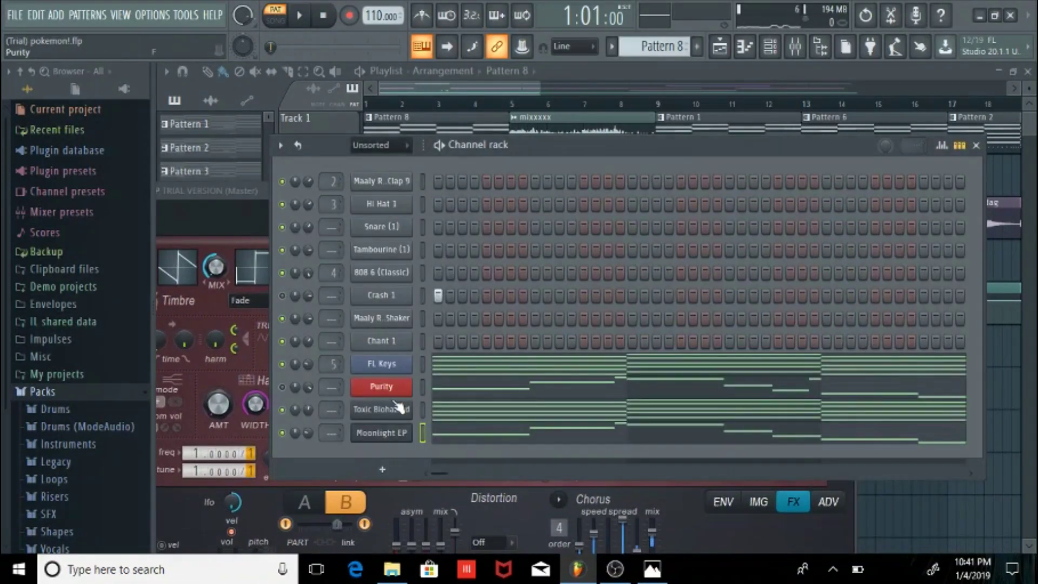
Step: Open the Moonlight EP melody in the piano roll, play it briefly, and close the piano roll
{"action": "right_click", "coordinate": [373, 434]}
{"action": "left_click", "coordinate": [465, 364]}
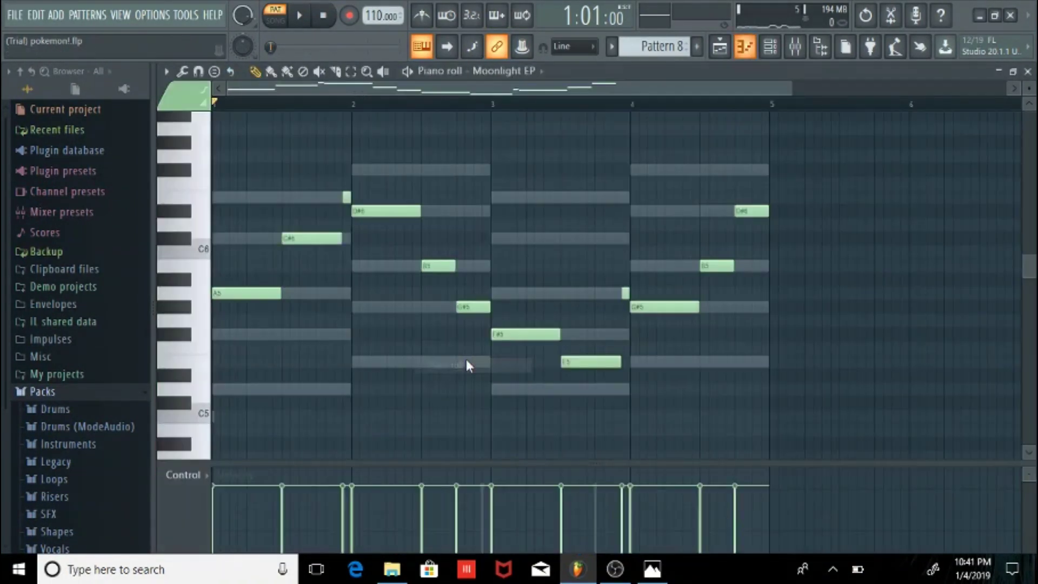
{"action": "scroll", "coordinate": [383, 240], "scroll_direction": "up", "scroll_amount": 4}
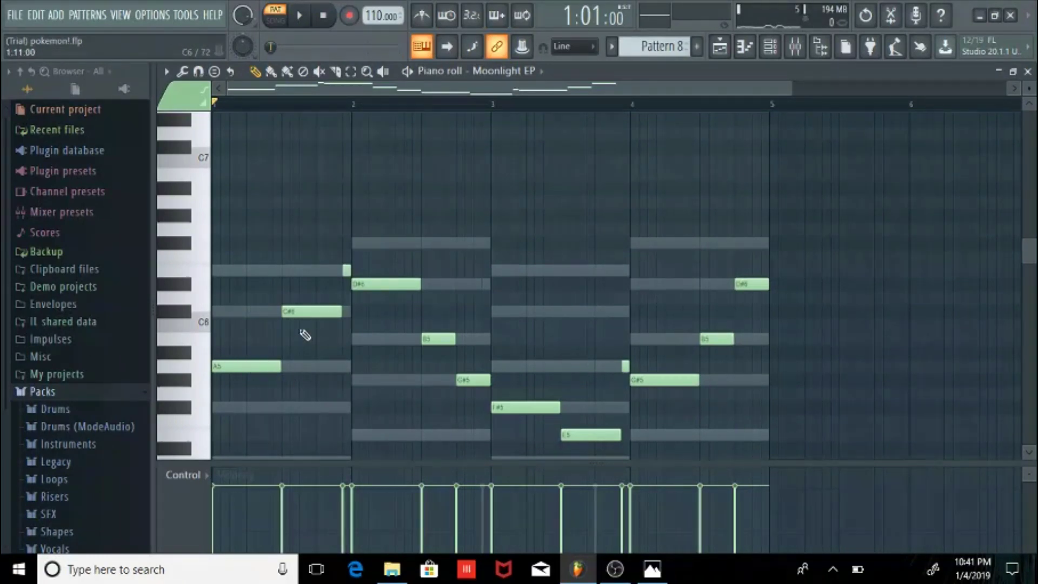
{"action": "key", "text": "space"}
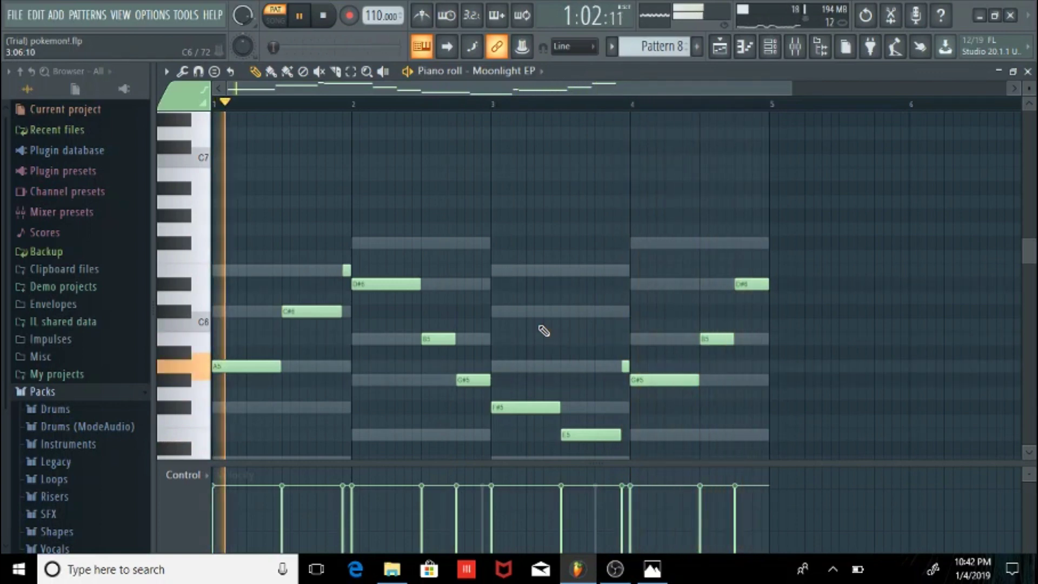
{"action": "key", "text": "space"}
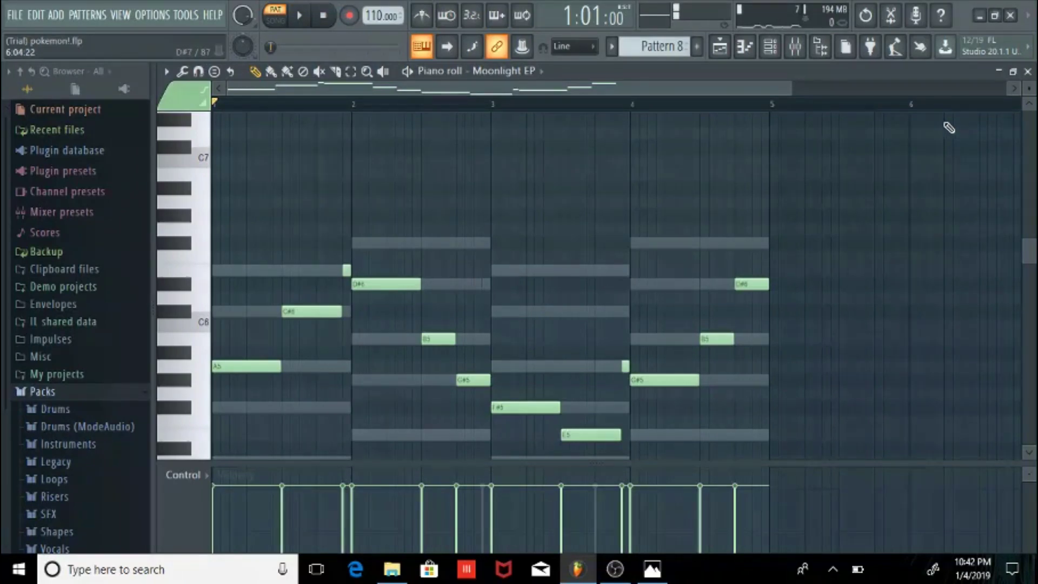
{"action": "left_click", "coordinate": [1029, 72]}
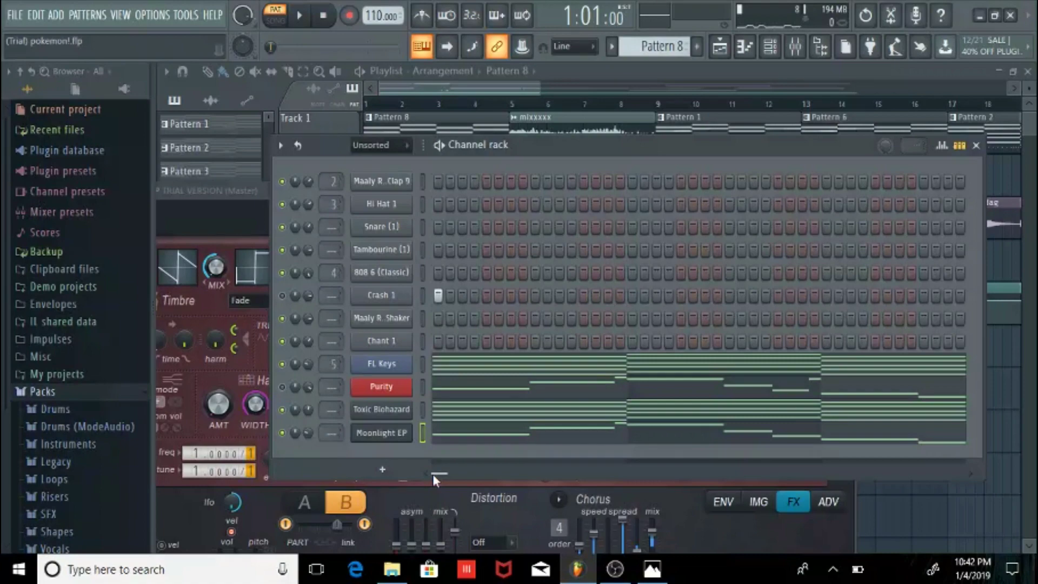
Step: Switch to File Explorer and open the 4 video folder on USB Drive (E:)
{"action": "left_click", "coordinate": [391, 577]}
{"action": "left_click_drag", "start_coordinate": [431, 146], "coordinate": [527, 57]}
{"action": "scroll", "coordinate": [304, 344], "scroll_direction": "down", "scroll_amount": 1}
{"action": "scroll", "coordinate": [304, 344], "scroll_direction": "up", "scroll_amount": 1}
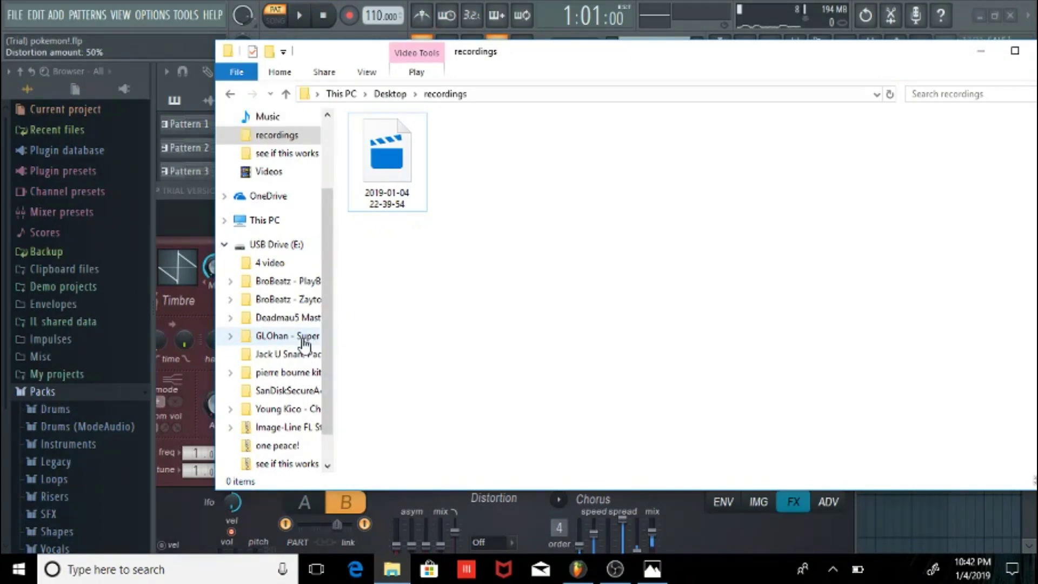
{"action": "left_click", "coordinate": [296, 262]}
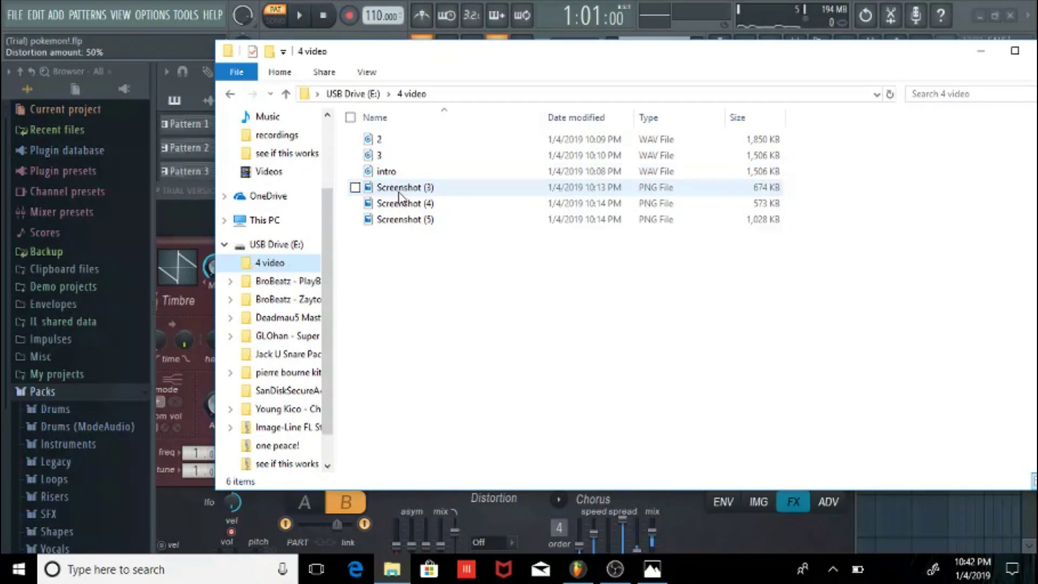
Step: View Screenshot (3) maximized in Photos to examine the synth preset, and close it
{"action": "left_click", "coordinate": [400, 190]}
{"action": "double_click", "coordinate": [399, 193]}
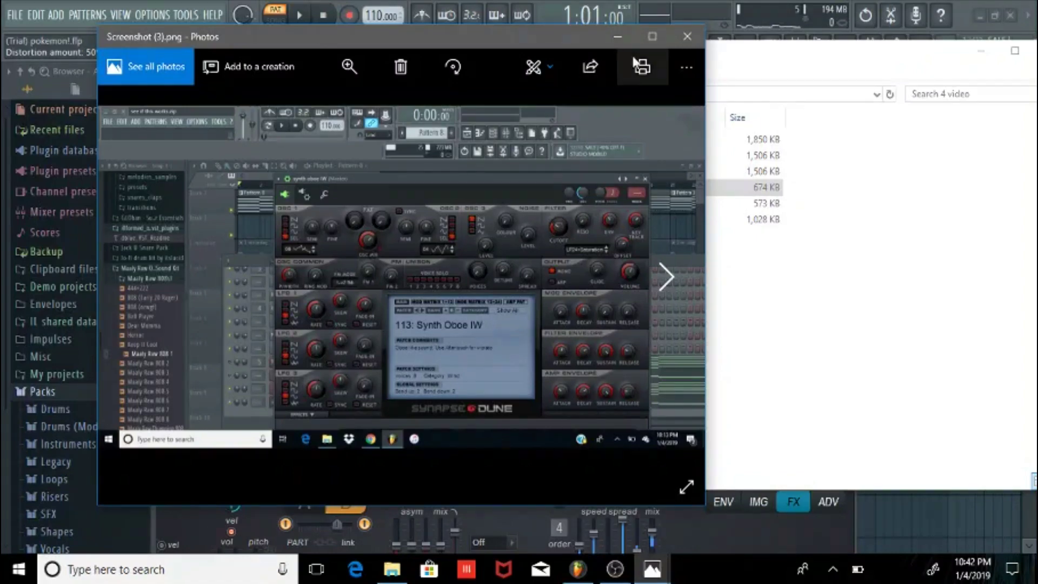
{"action": "left_click", "coordinate": [644, 38]}
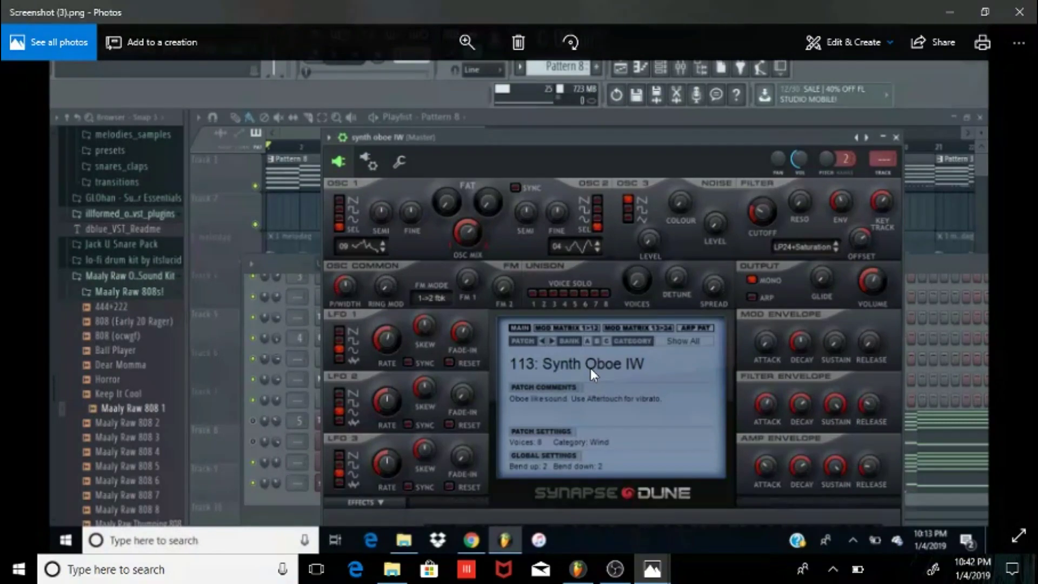
{"action": "left_click", "coordinate": [1020, 12]}
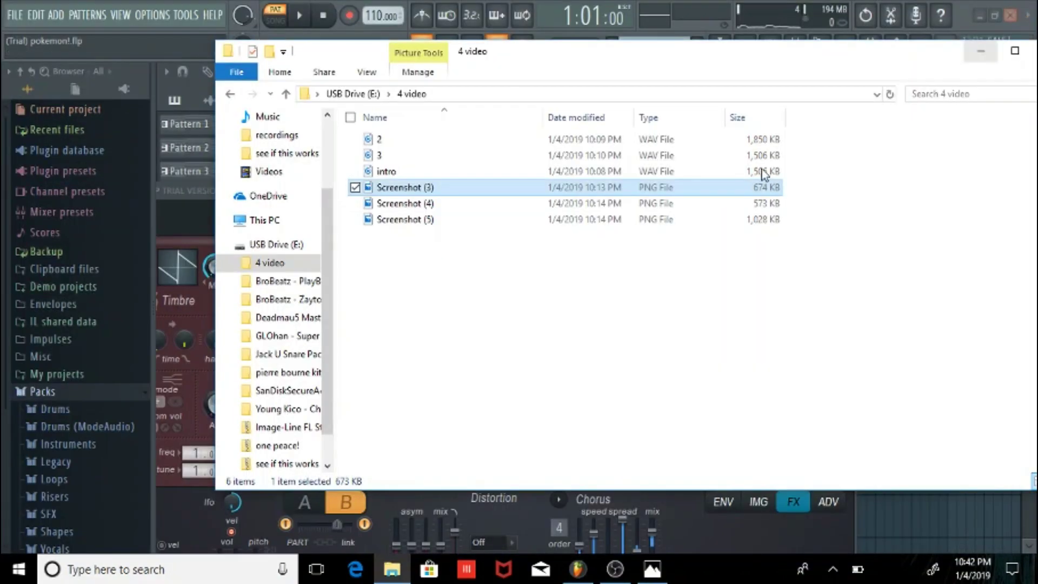
Step: View the instrument presets in Screenshot (4), maximized, and in Screenshot (5), closing each image after viewing
{"action": "double_click", "coordinate": [495, 203]}
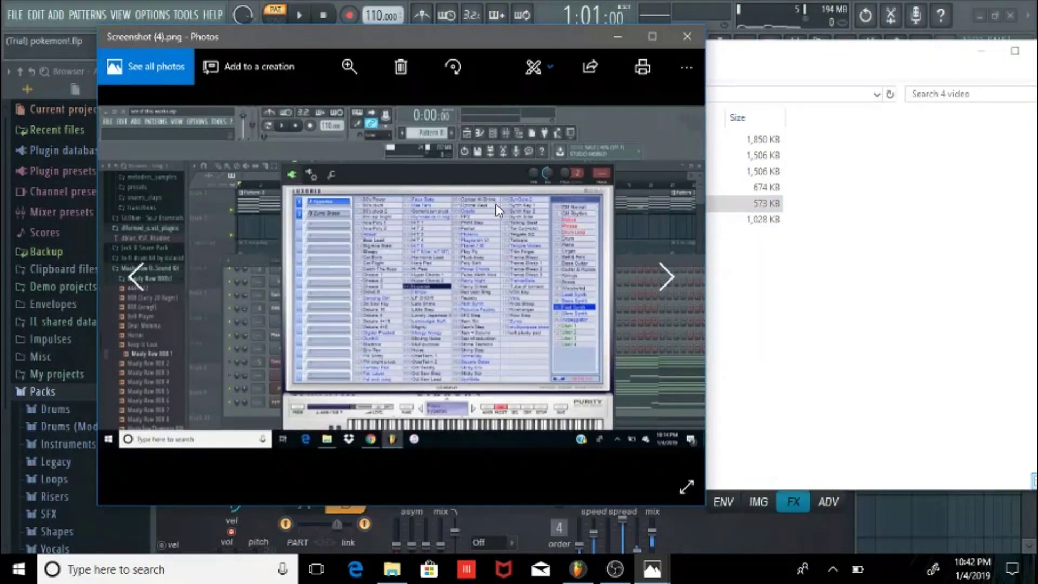
{"action": "left_click", "coordinate": [653, 36]}
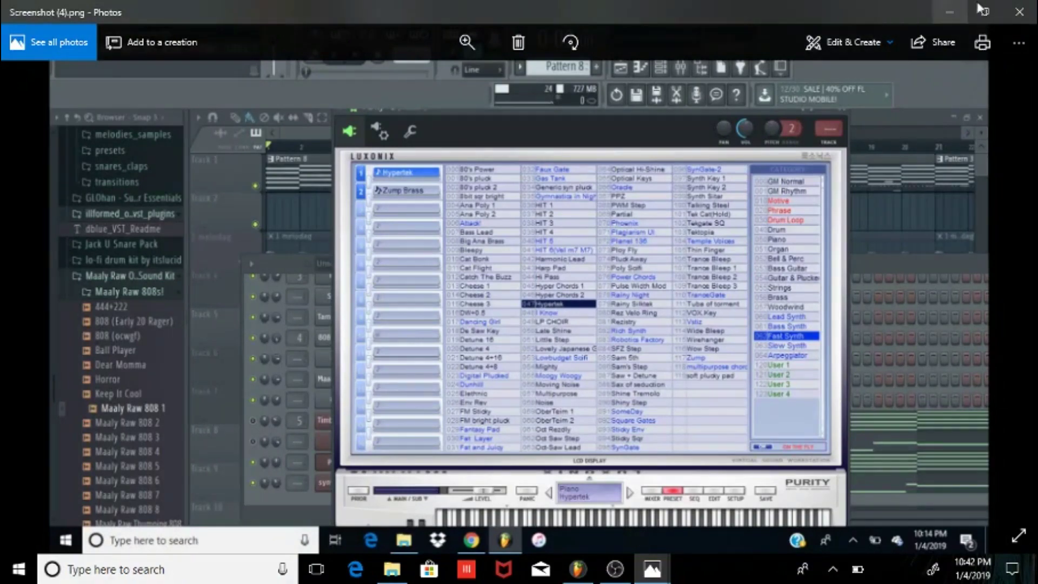
{"action": "left_click", "coordinate": [1020, 11]}
{"action": "double_click", "coordinate": [649, 218]}
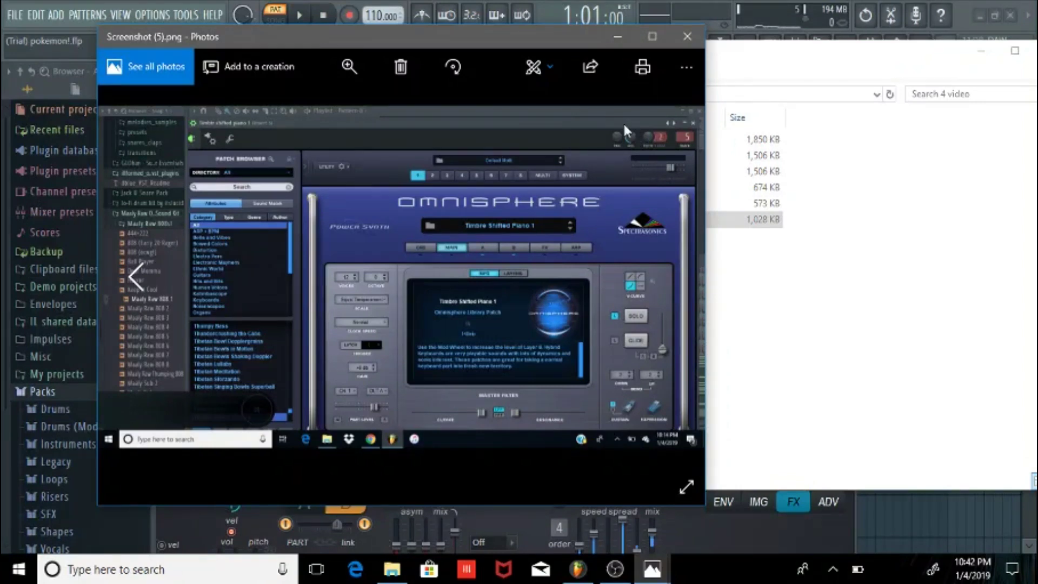
{"action": "left_click", "coordinate": [684, 35]}
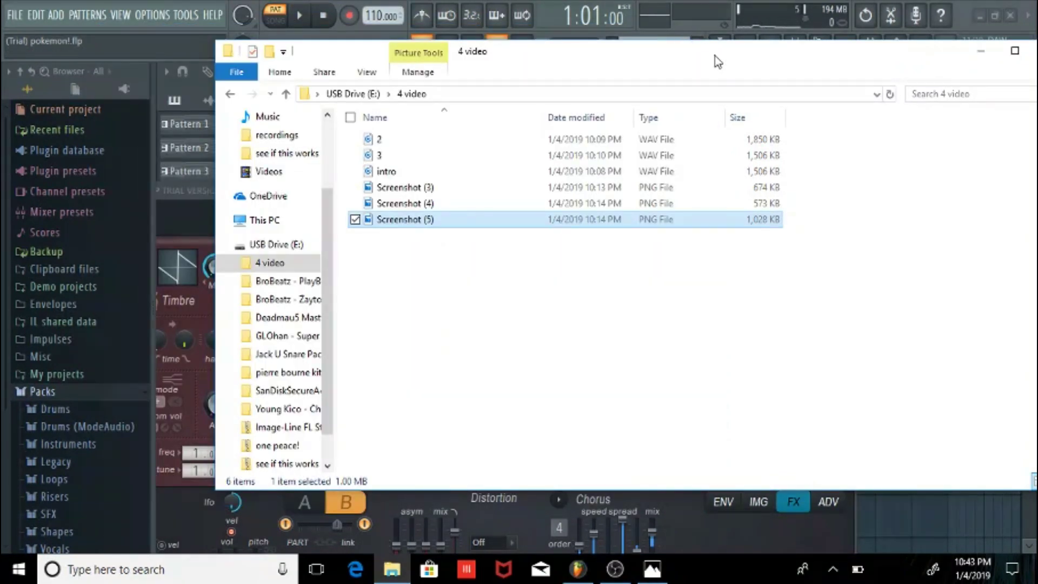
Step: Close File Explorer to return to FL Studio, and close the Moonlight EP instrument window
{"action": "left_click_drag", "start_coordinate": [715, 56], "coordinate": [611, 84]}
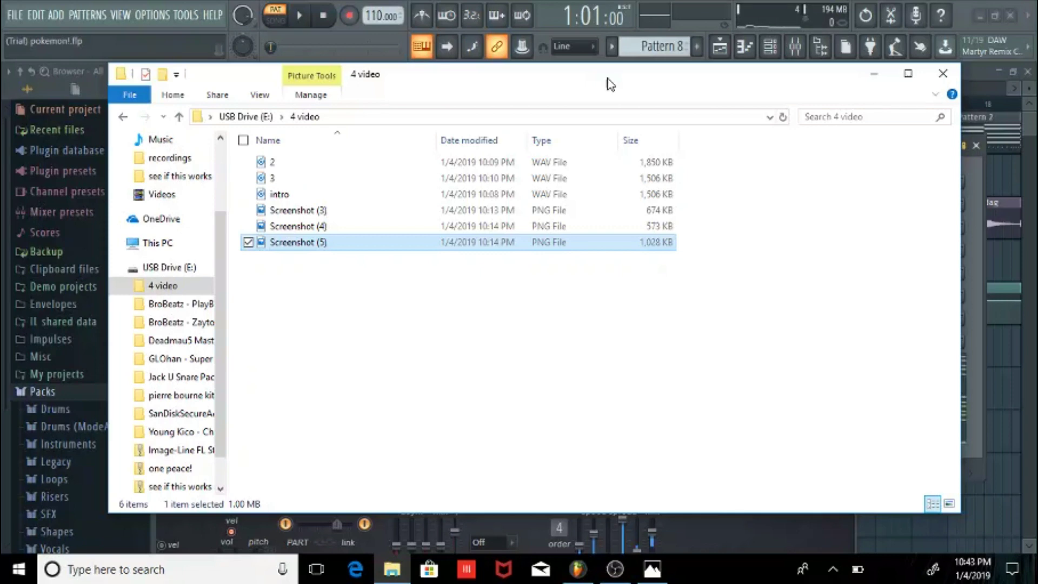
{"action": "left_click", "coordinate": [943, 73]}
{"action": "left_click_drag", "start_coordinate": [244, 186], "coordinate": [269, 200]}
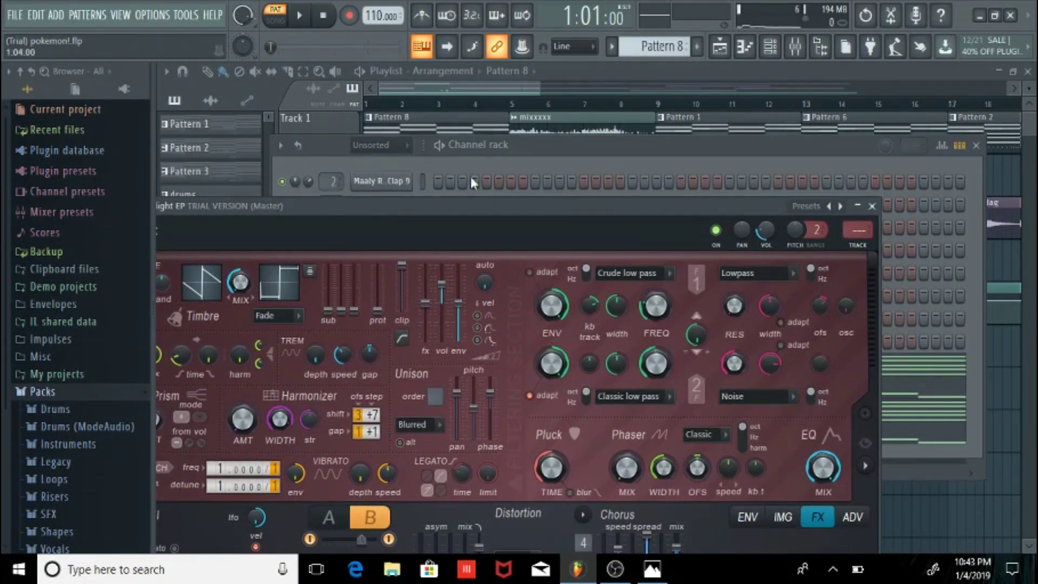
{"action": "left_click", "coordinate": [872, 206]}
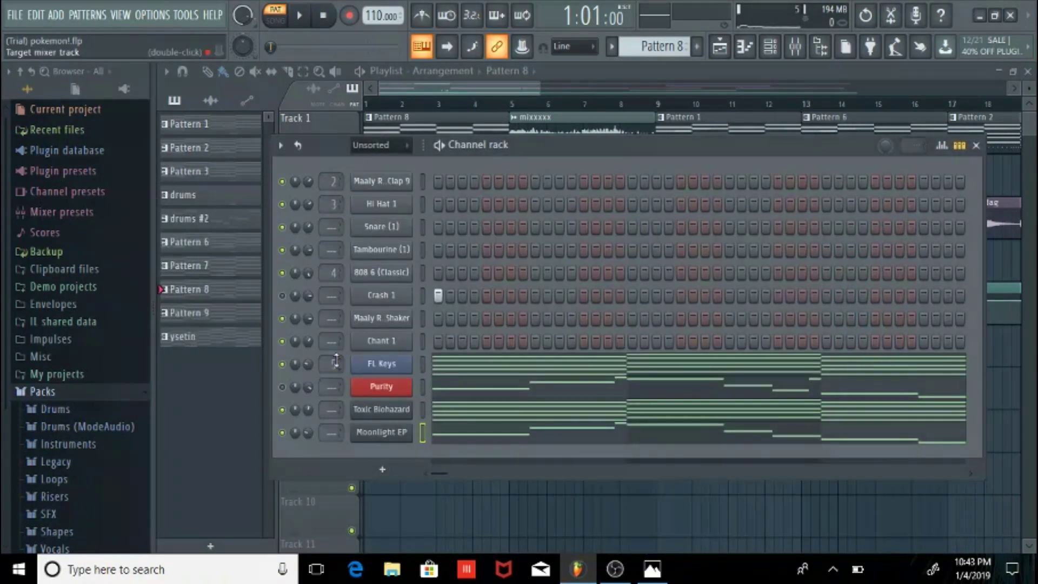
Step: Mute the Toxic Biohazard channel in the channel rack
{"action": "left_click", "coordinate": [282, 410]}
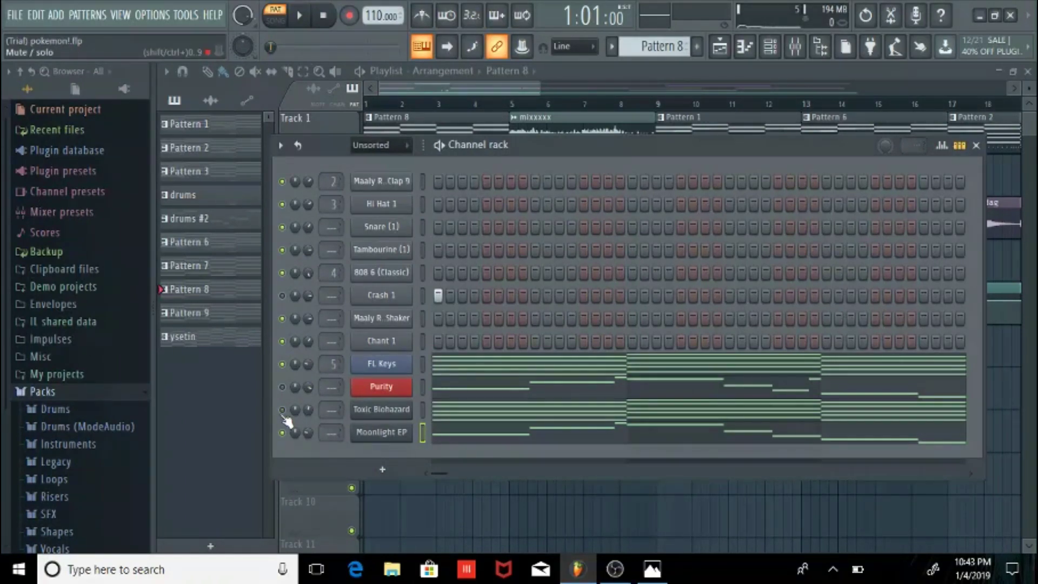
Step: Mute the Moonlight EP channel, and minimize OBS to return to the FL Studio playlist
{"action": "left_click", "coordinate": [282, 432]}
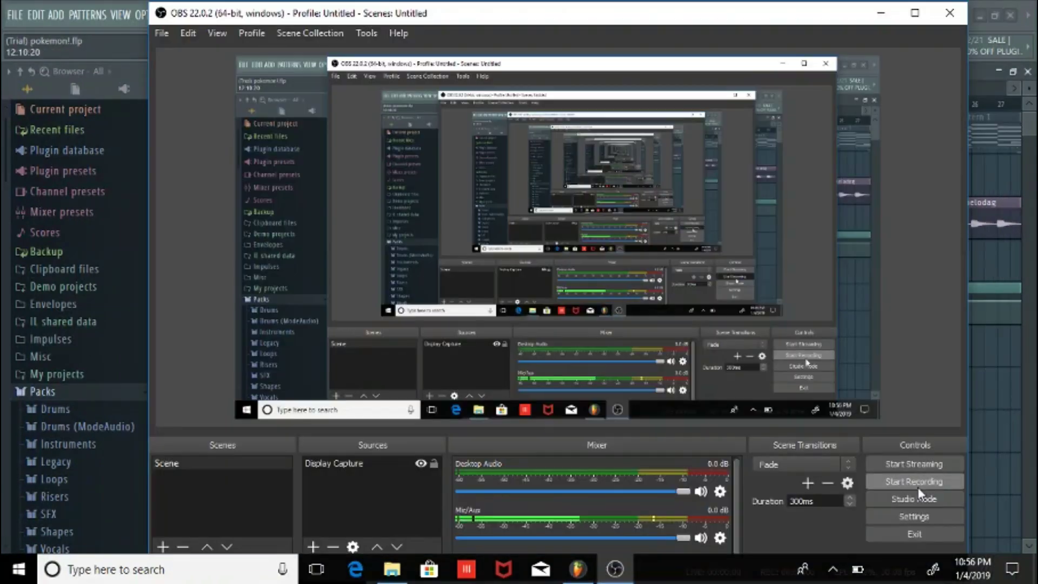
{"action": "left_click", "coordinate": [881, 12]}
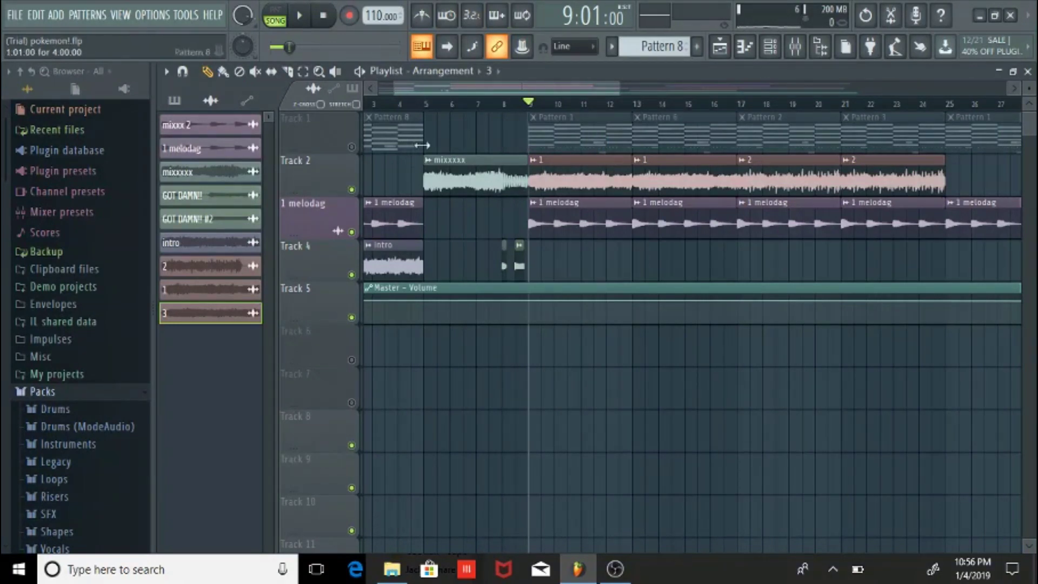
Step: Select the playlist time range from bar 9 to bar 13, and open the channel rack, placing it below the first track
{"action": "left_click_drag", "start_coordinate": [533, 107], "coordinate": [637, 133]}
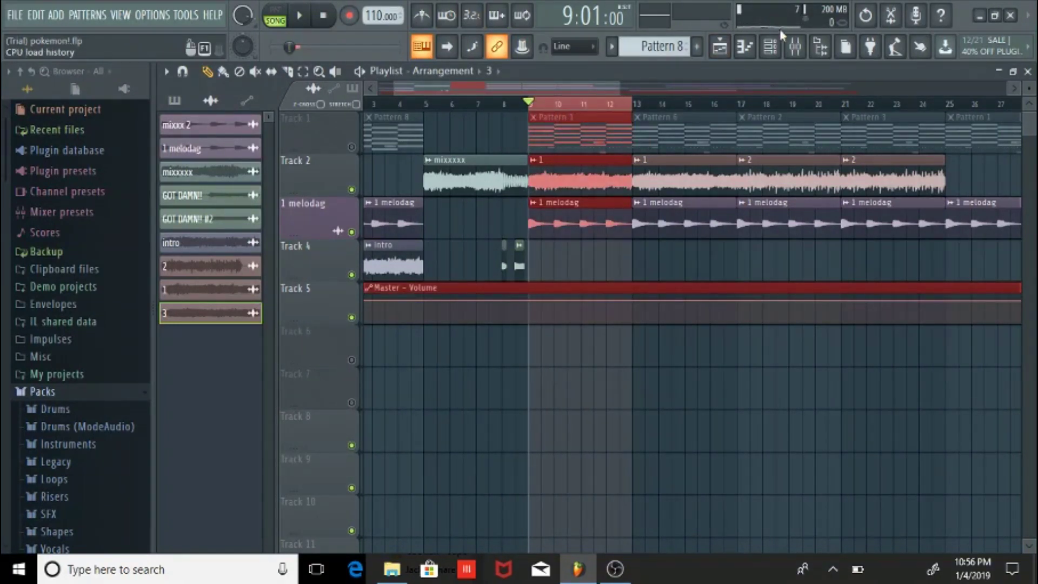
{"action": "scroll", "coordinate": [655, 47], "scroll_direction": "up", "scroll_amount": 4}
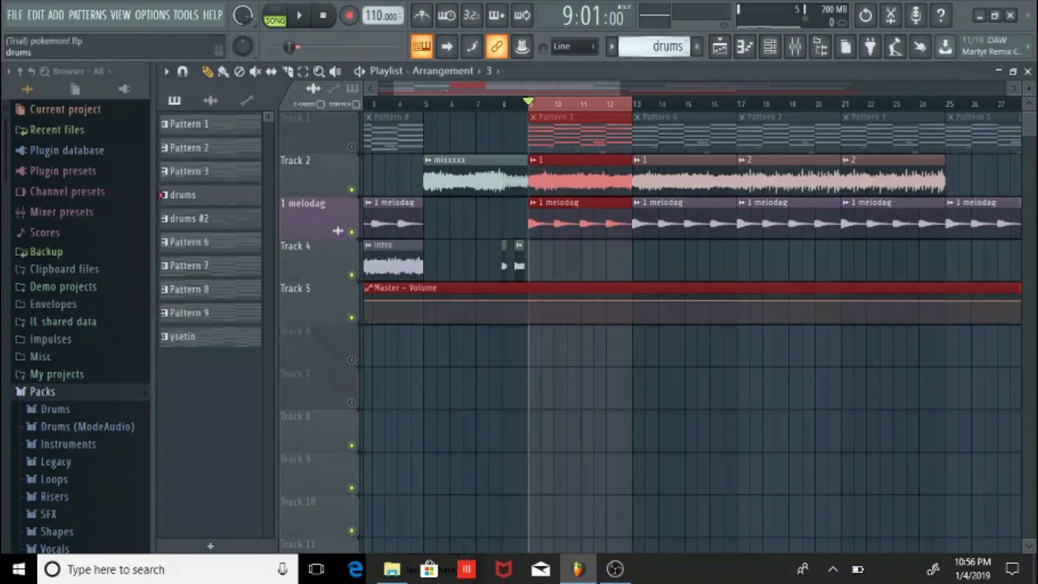
{"action": "scroll", "coordinate": [655, 46], "scroll_direction": "down", "scroll_amount": 1}
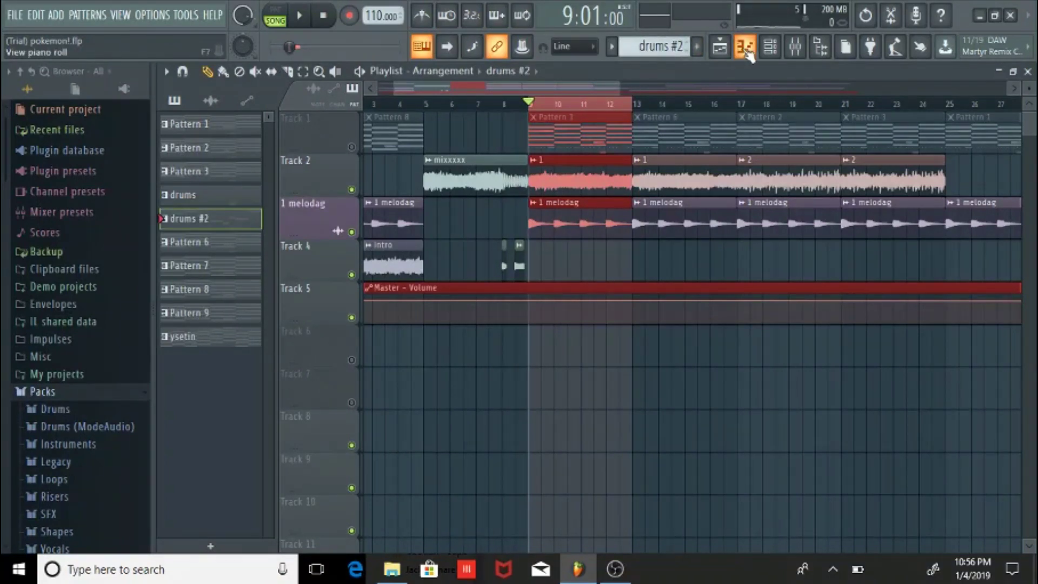
{"action": "left_click", "coordinate": [770, 47]}
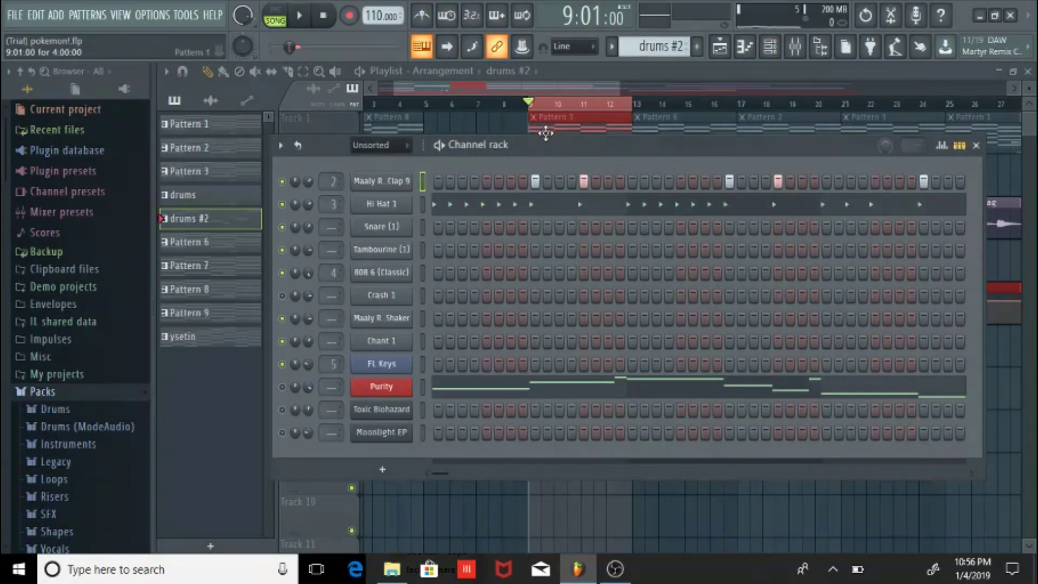
{"action": "left_click_drag", "start_coordinate": [534, 145], "coordinate": [560, 186]}
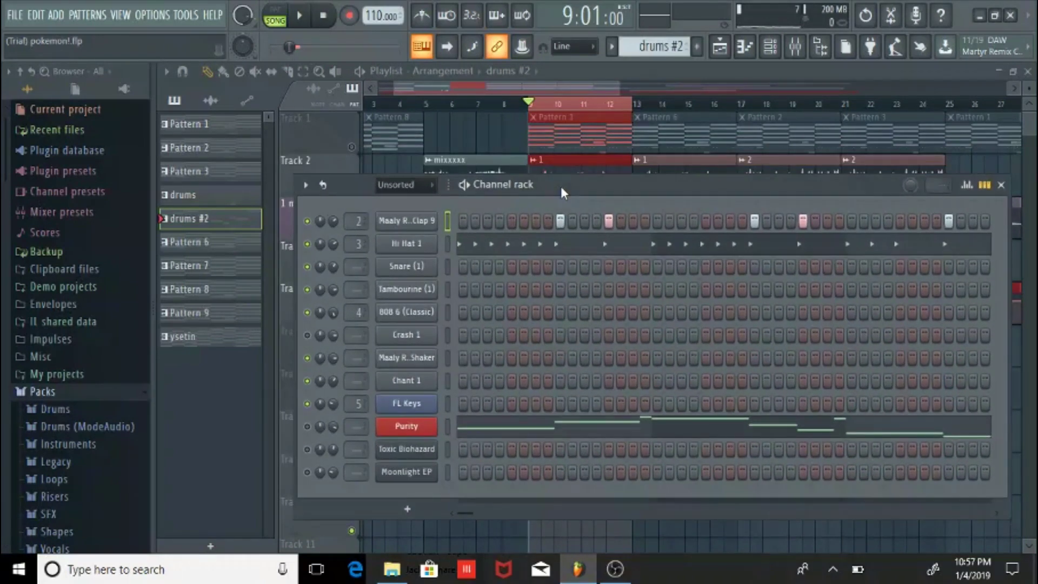
Step: Switch the channel rack to Pattern 1, and play it with the FL Keys channel muted before stopping playback
{"action": "scroll", "coordinate": [655, 46], "scroll_direction": "down", "scroll_amount": 3}
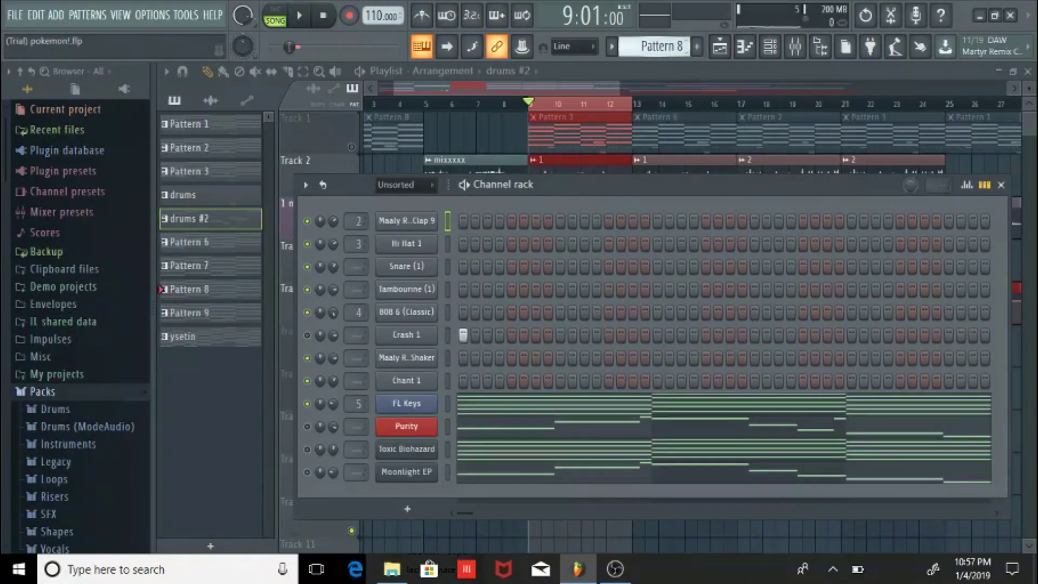
{"action": "scroll", "coordinate": [655, 47], "scroll_direction": "up", "scroll_amount": 5}
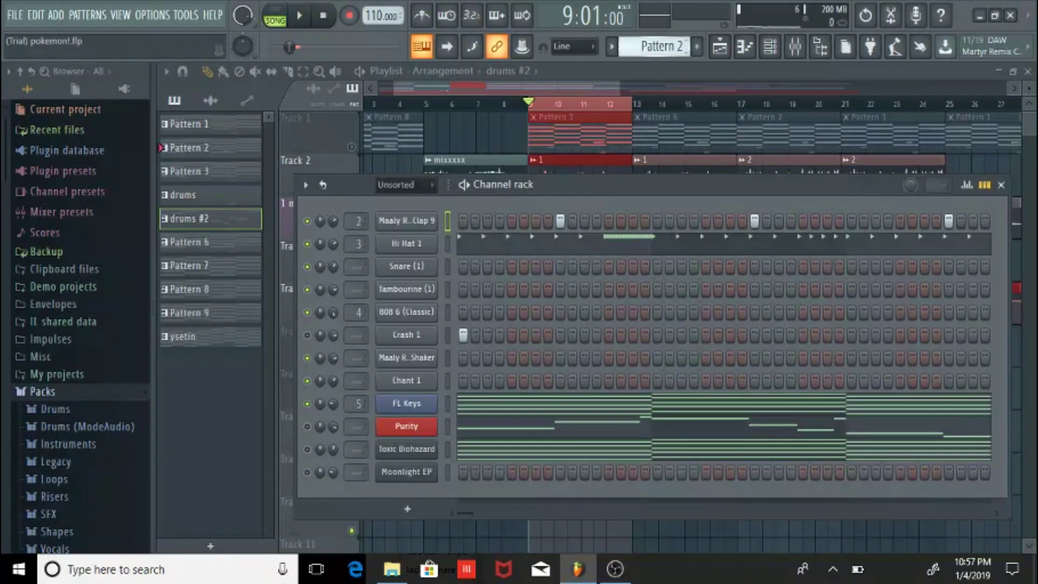
{"action": "scroll", "coordinate": [655, 47], "scroll_direction": "up", "scroll_amount": 1}
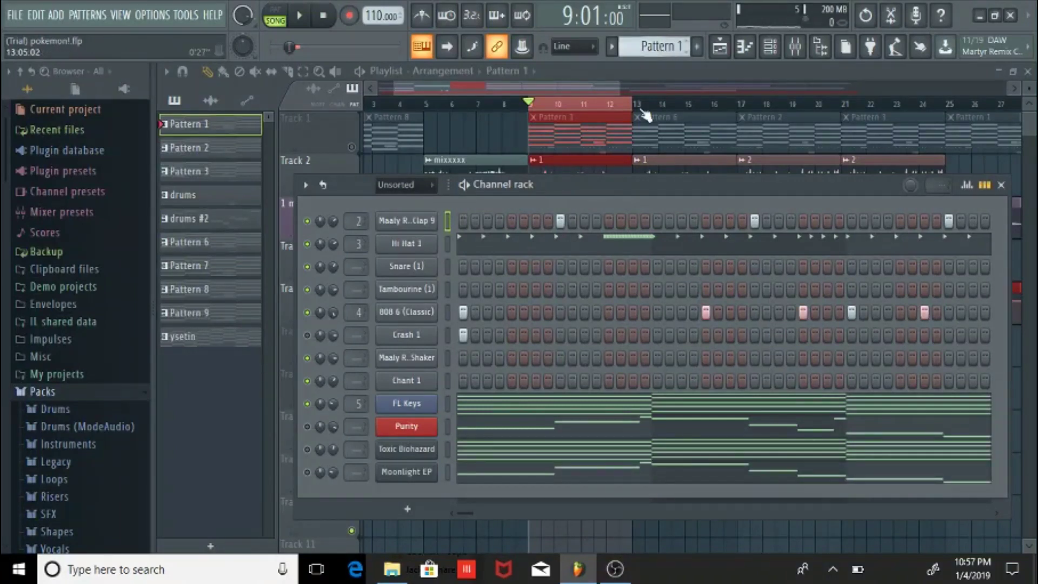
{"action": "left_click", "coordinate": [465, 185]}
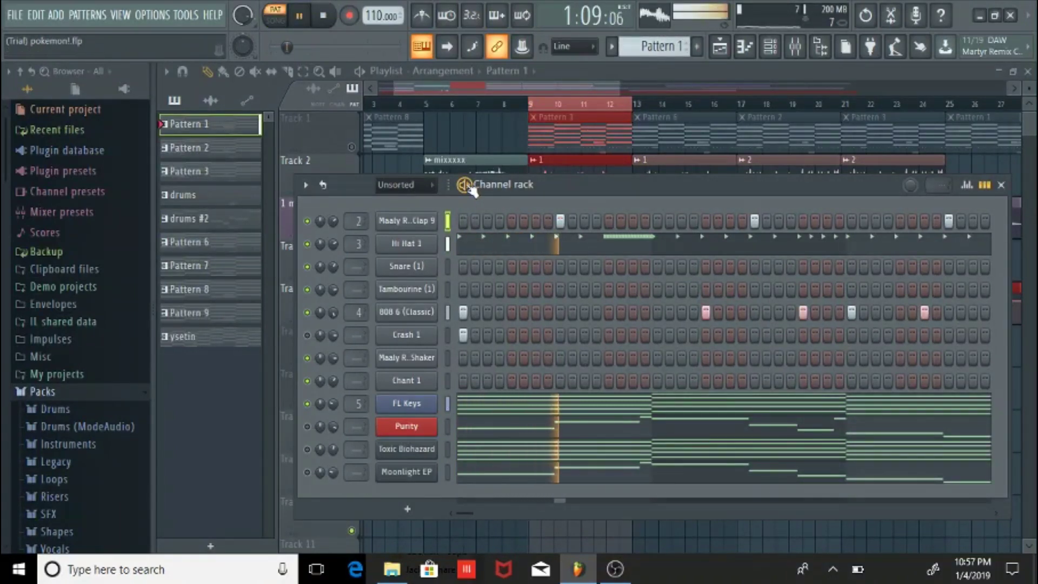
{"action": "left_click", "coordinate": [308, 408]}
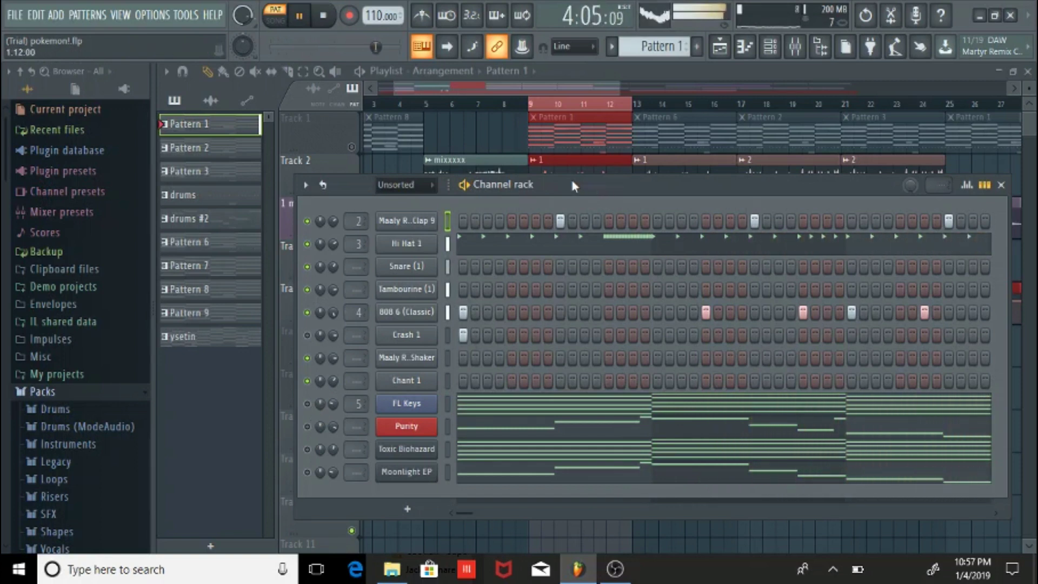
{"action": "key", "text": "space"}
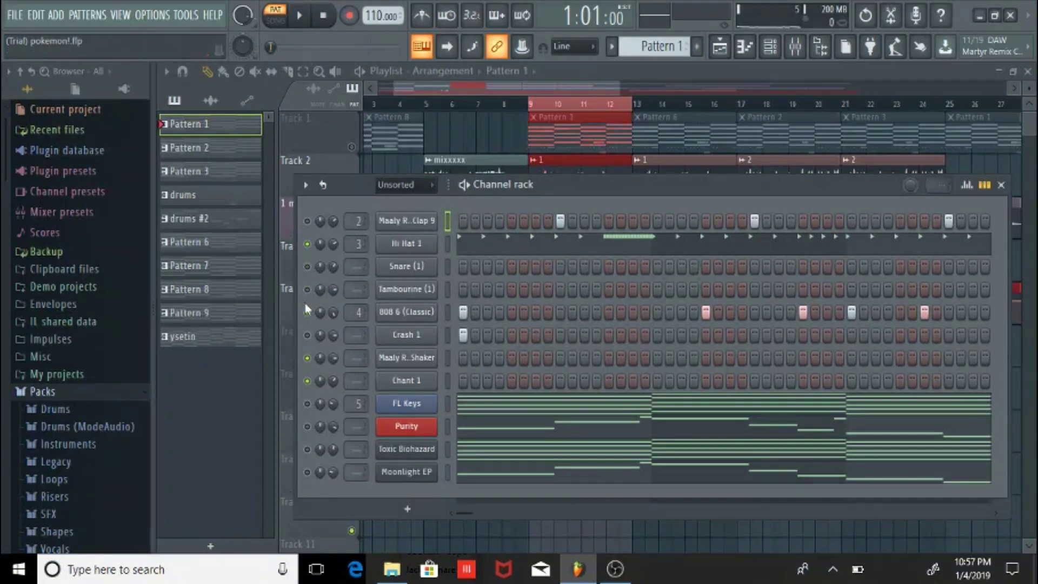
Step: Open the Hi Hat 1 notes of Pattern 1 in the piano roll, play them through, and close the piano roll
{"action": "right_click", "coordinate": [437, 244]}
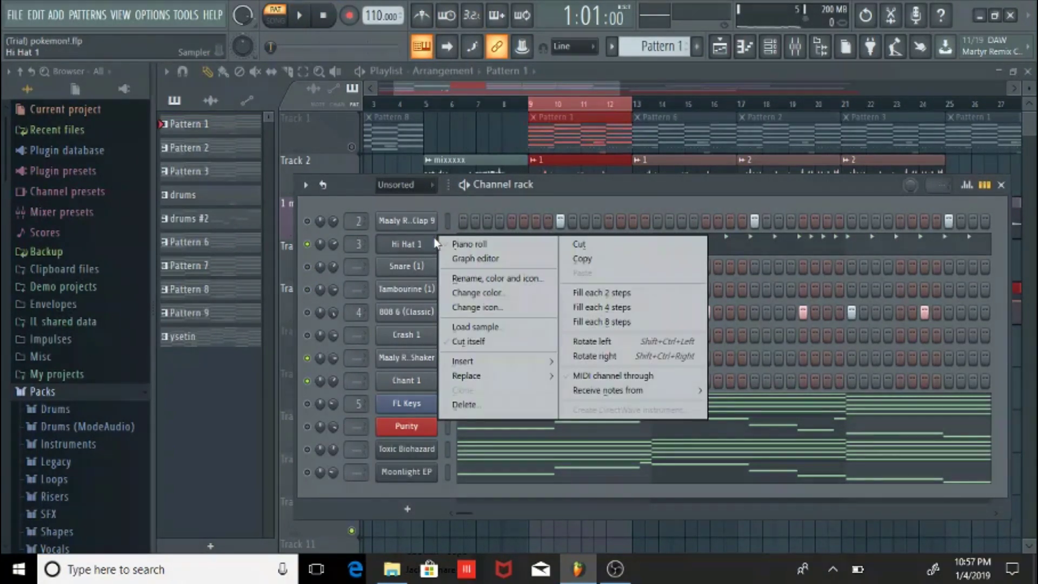
{"action": "left_click", "coordinate": [475, 244]}
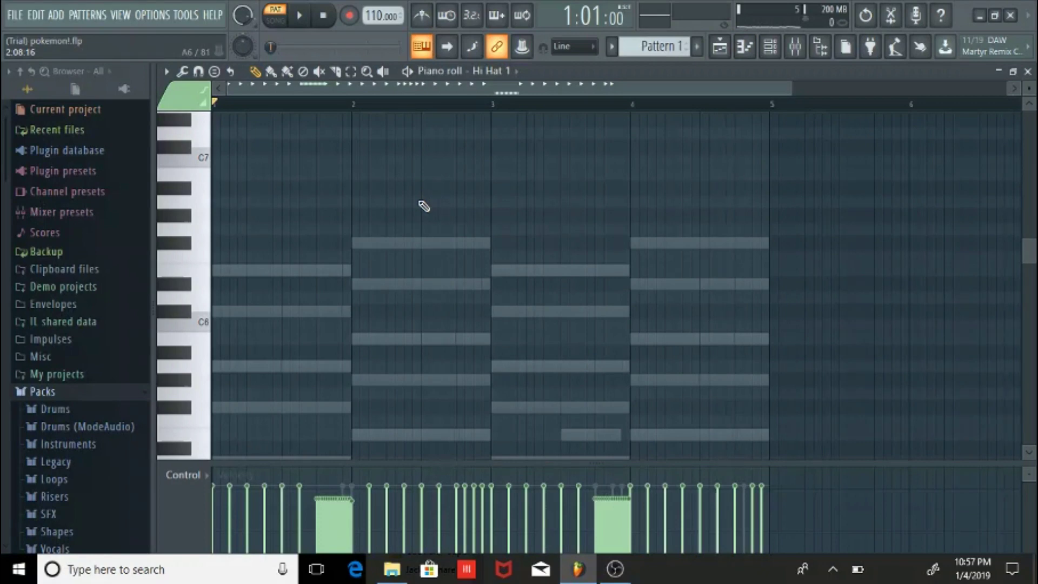
{"action": "key", "text": "space"}
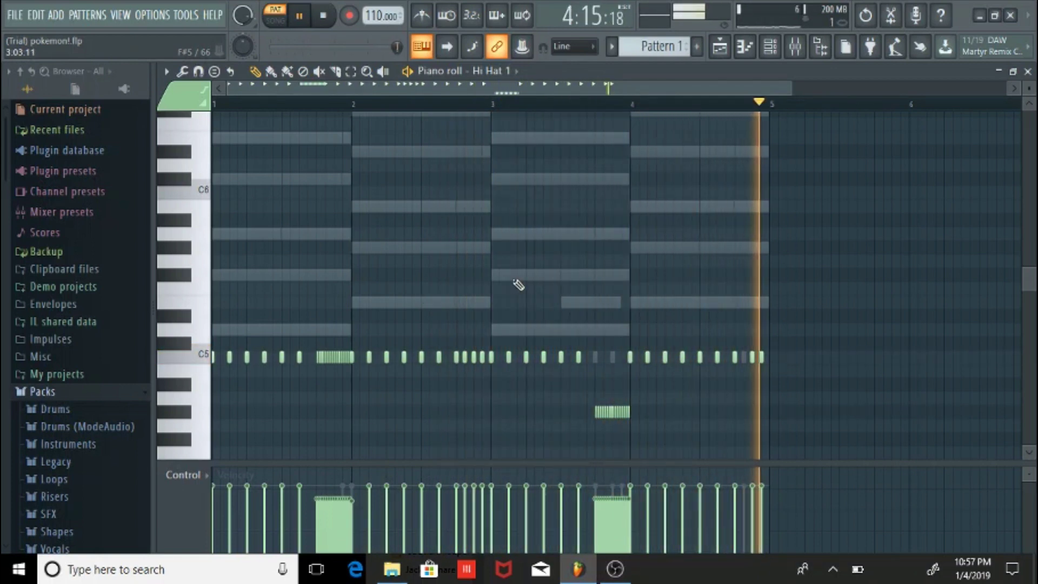
{"action": "key", "text": "space"}
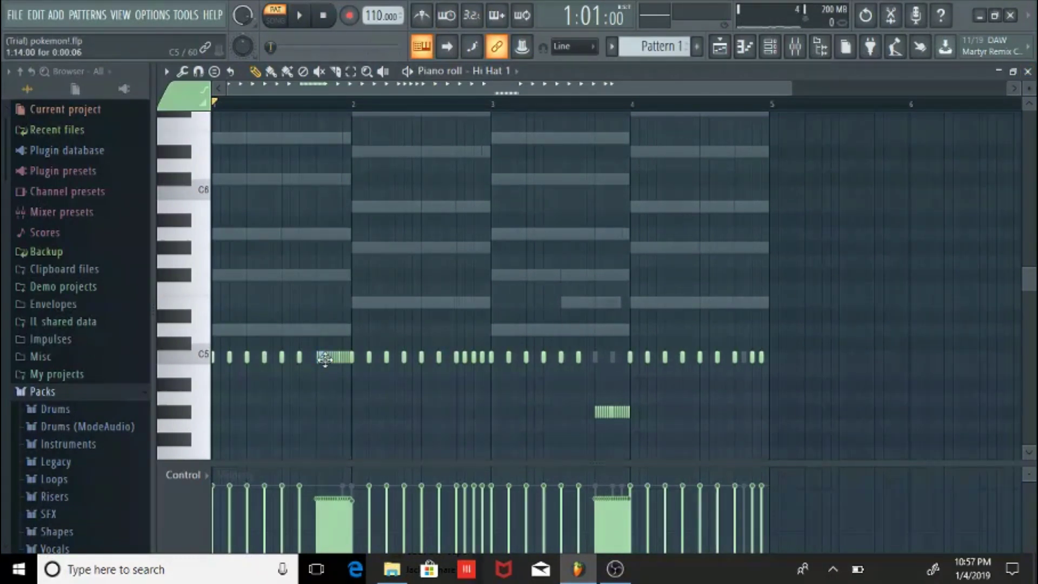
{"action": "left_click", "coordinate": [1028, 71]}
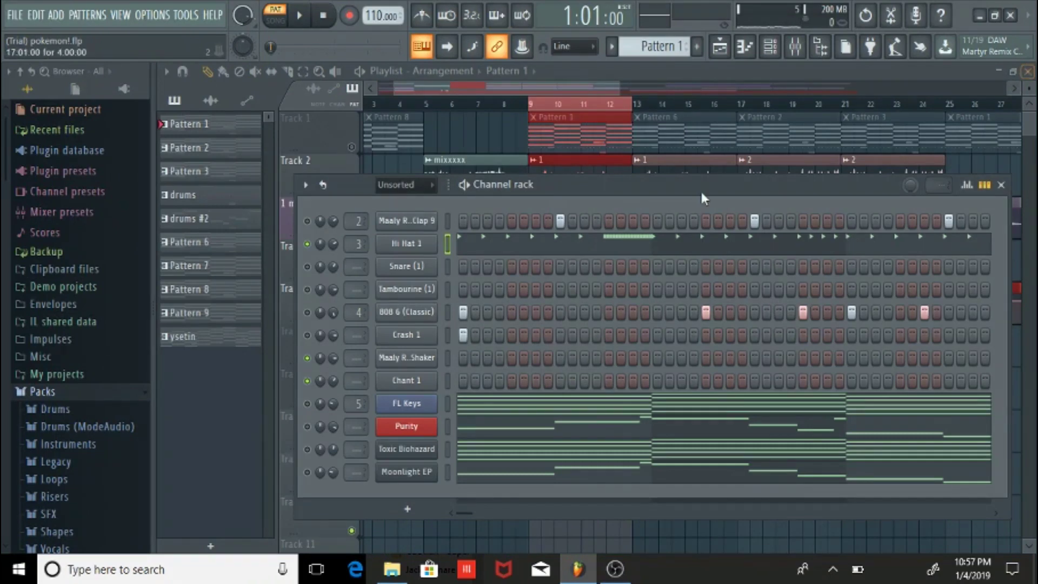
Step: Unmute the Maaly R..Clap 9 channel, and play Pattern 1 with Hi Hat 1 muted before stopping playback
{"action": "left_click", "coordinate": [307, 221]}
{"action": "key", "text": "space"}
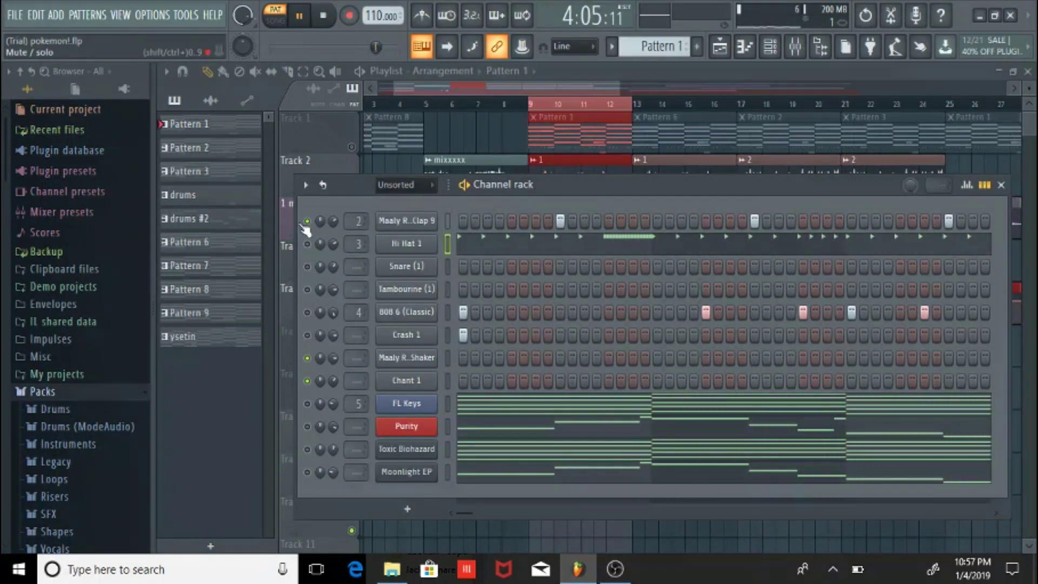
{"action": "key", "text": "space"}
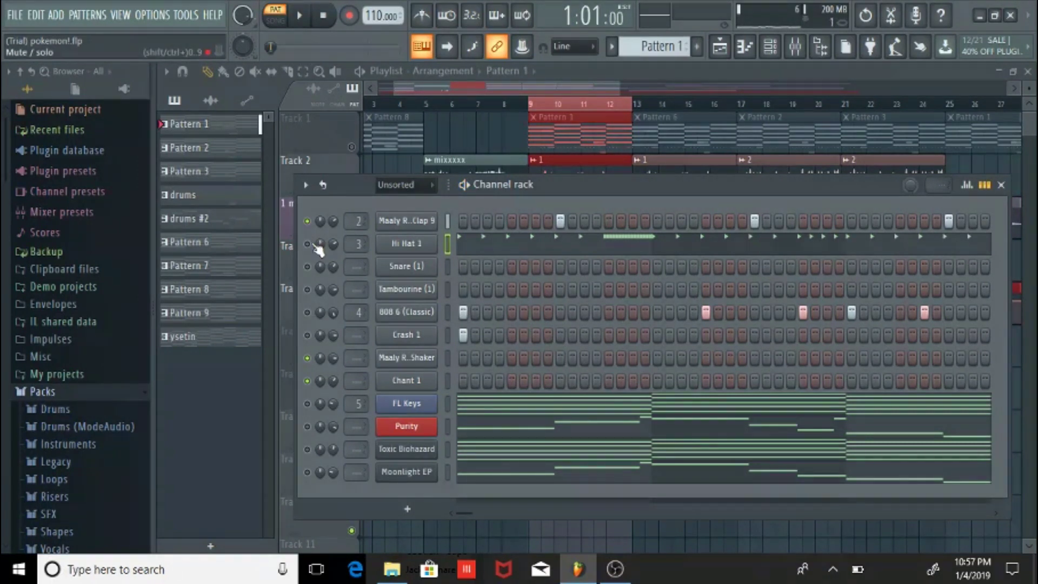
Step: Examine the 808 6 (Classic) notes in the piano roll, start and stop playback, and close the piano roll
{"action": "right_click", "coordinate": [411, 319]}
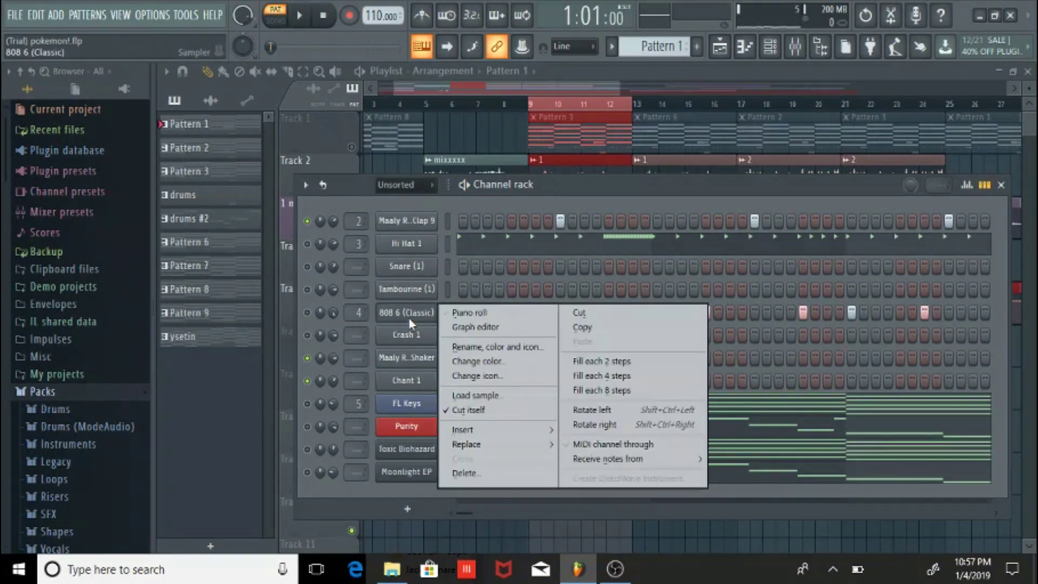
{"action": "left_click", "coordinate": [464, 309]}
{"action": "scroll", "coordinate": [369, 207], "scroll_direction": "up", "scroll_amount": 2}
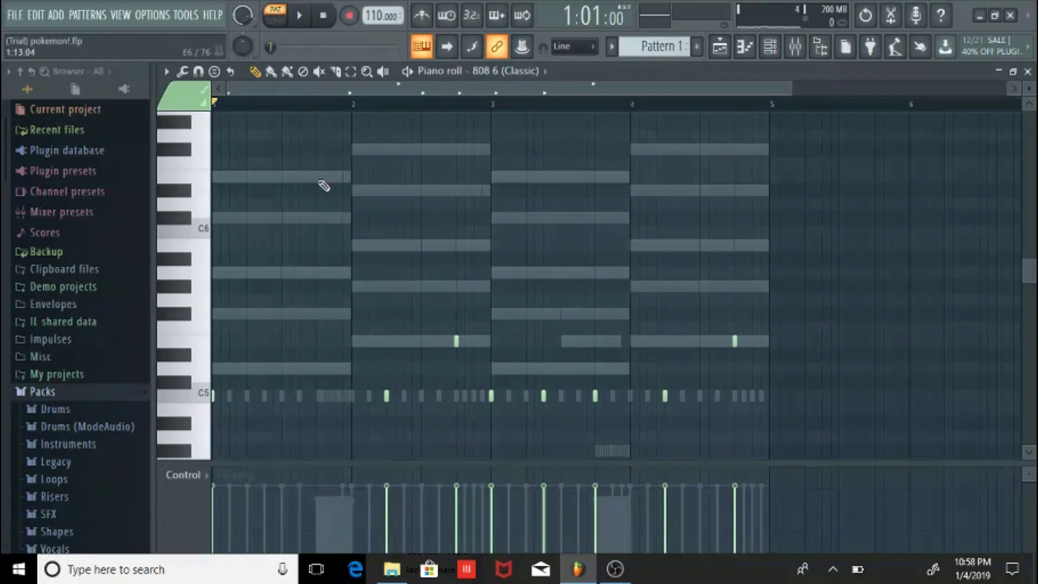
{"action": "scroll", "coordinate": [324, 186], "scroll_direction": "down", "scroll_amount": 1}
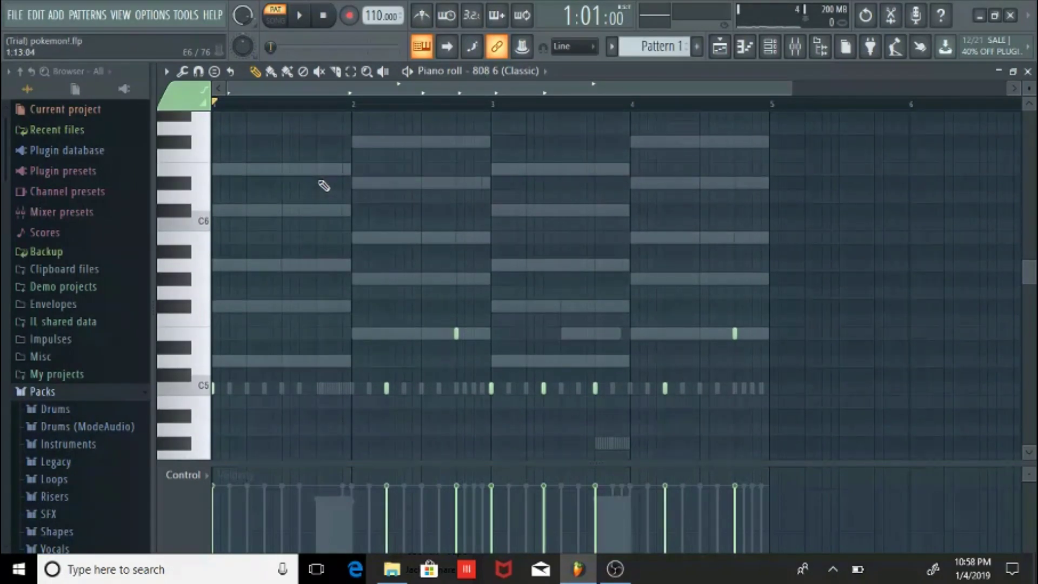
{"action": "key", "text": "space"}
{"action": "key", "text": "space"}
{"action": "key", "text": "space"}
{"action": "key", "text": "space"}
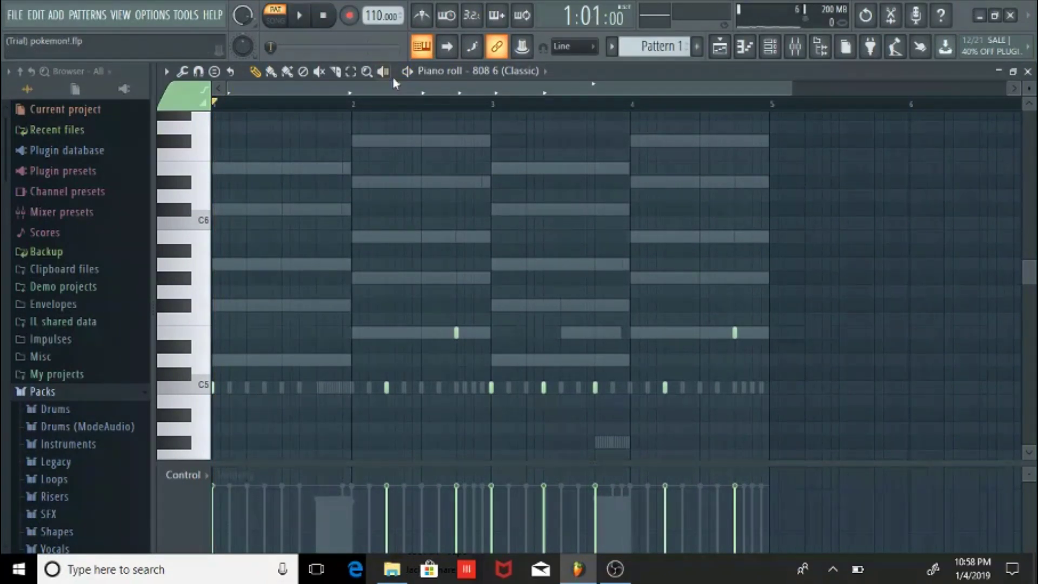
{"action": "left_click", "coordinate": [411, 70]}
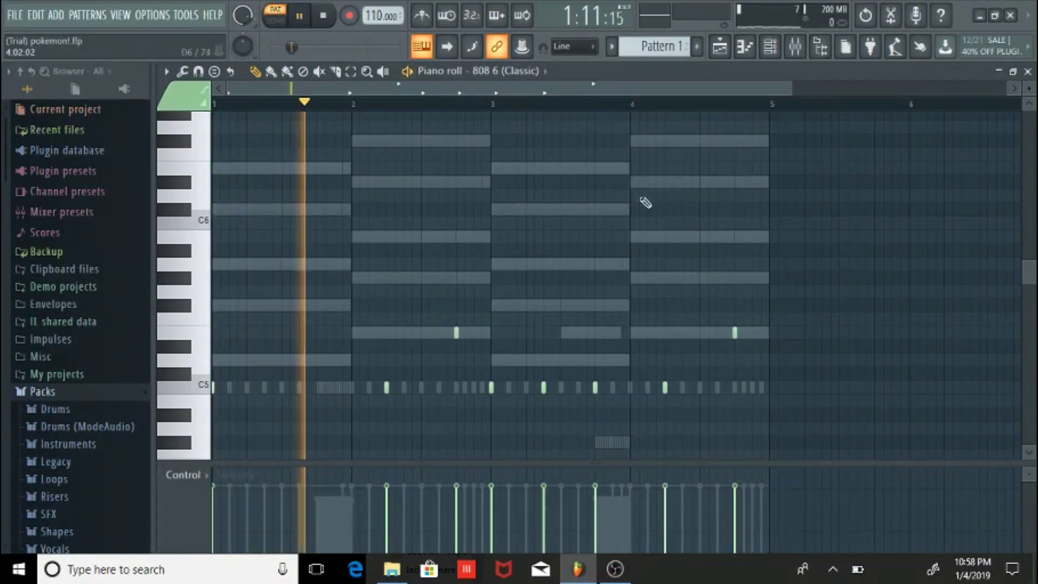
{"action": "key", "text": "space"}
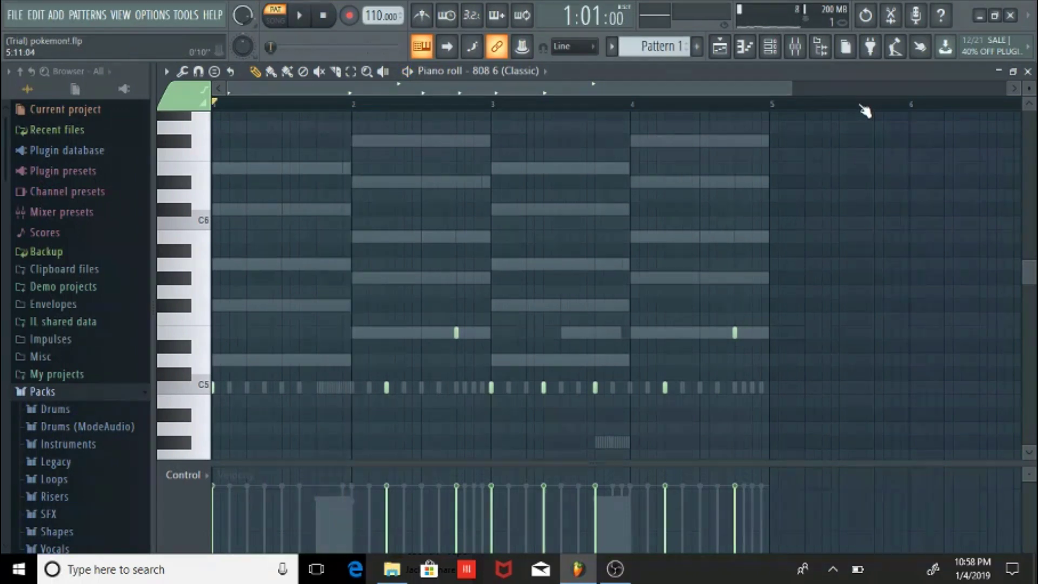
{"action": "left_click", "coordinate": [1027, 72]}
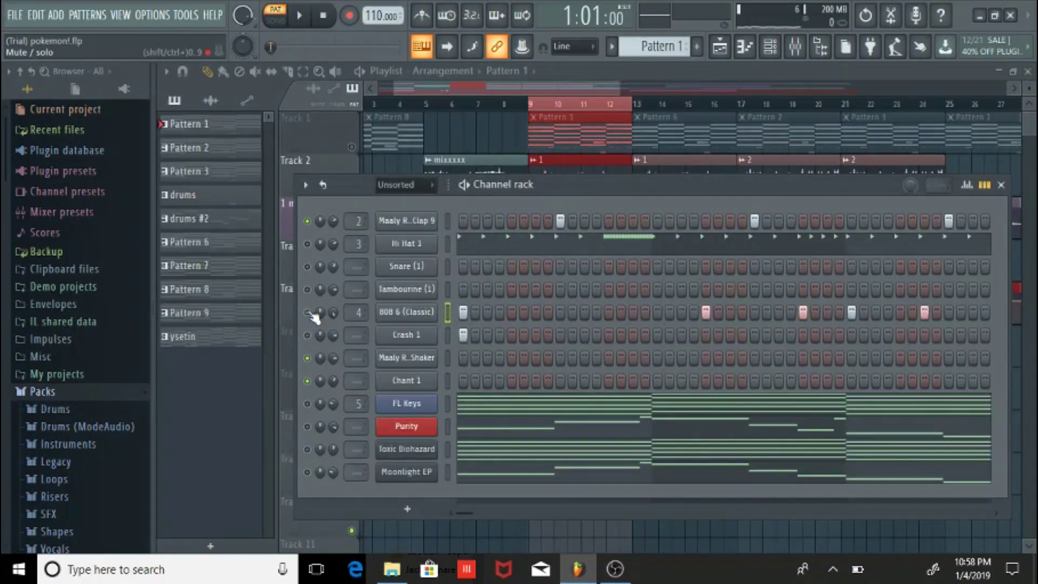
Step: Play the 808 6 (Classic) part in its piano roll with the channel unmuted and the clap muted, and close the piano roll
{"action": "right_click", "coordinate": [386, 312]}
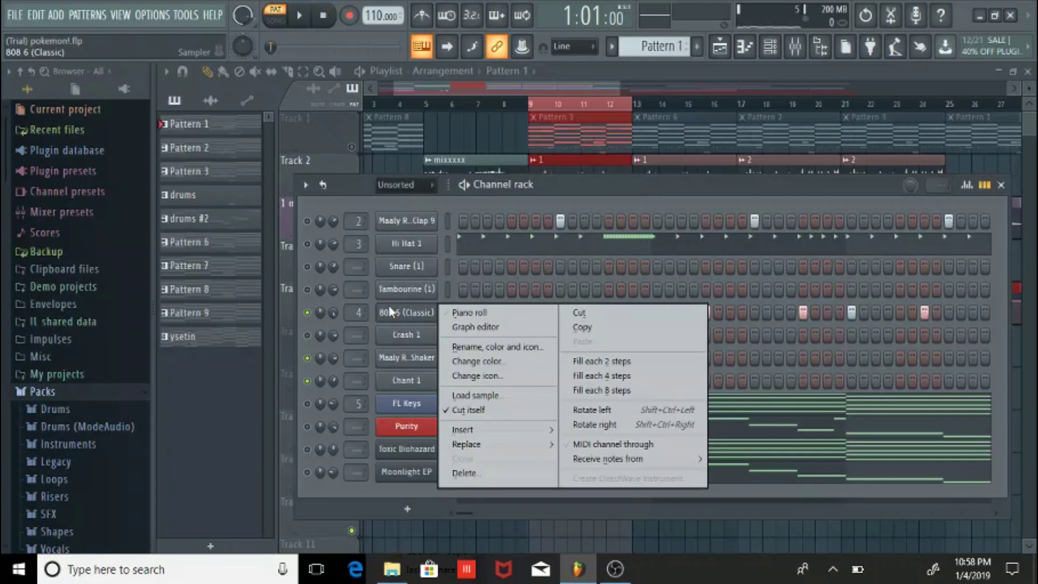
{"action": "left_click", "coordinate": [450, 311]}
{"action": "key", "text": "space"}
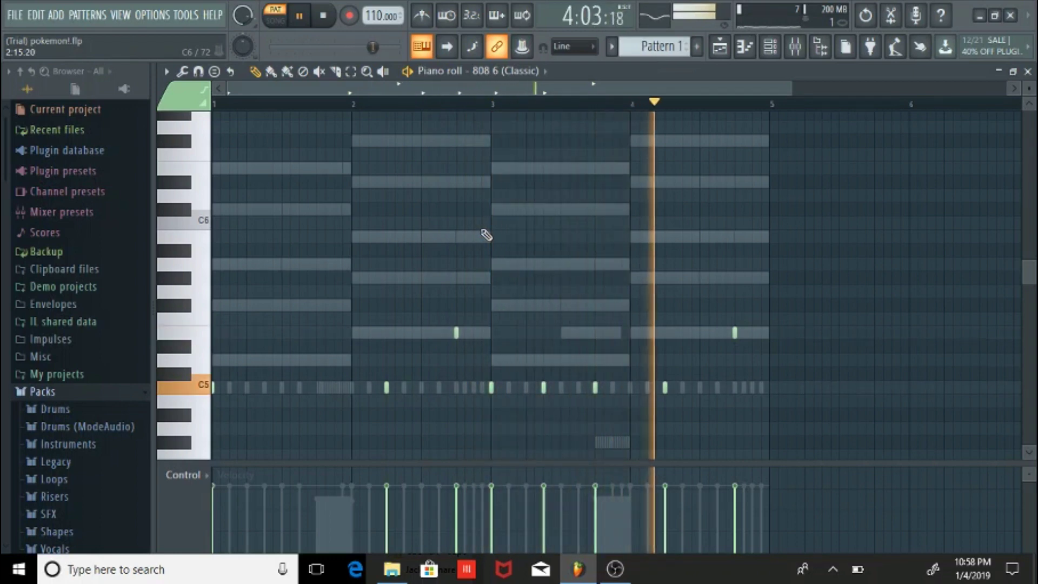
{"action": "key", "text": "space"}
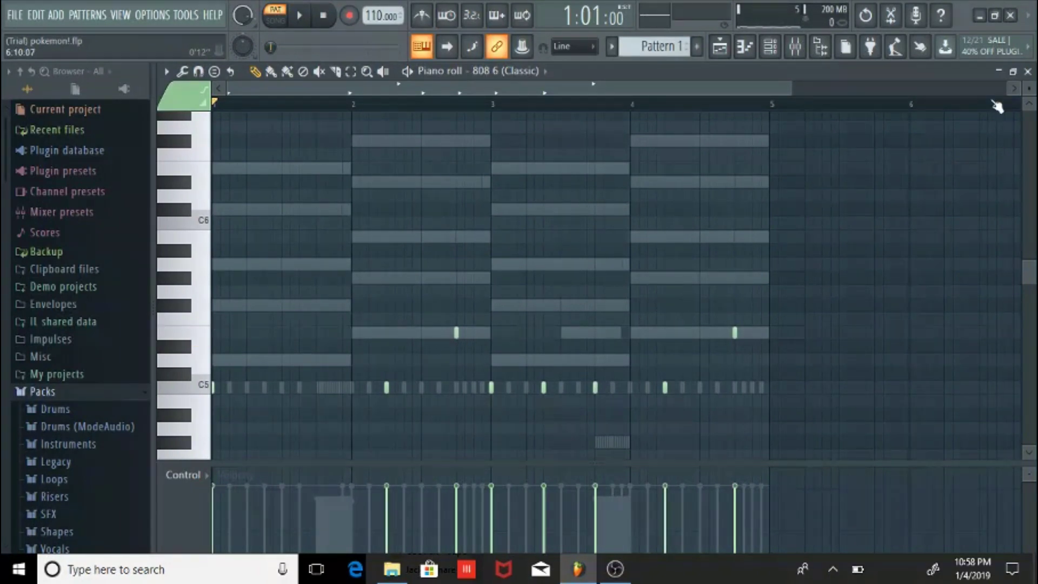
{"action": "left_click", "coordinate": [1027, 72]}
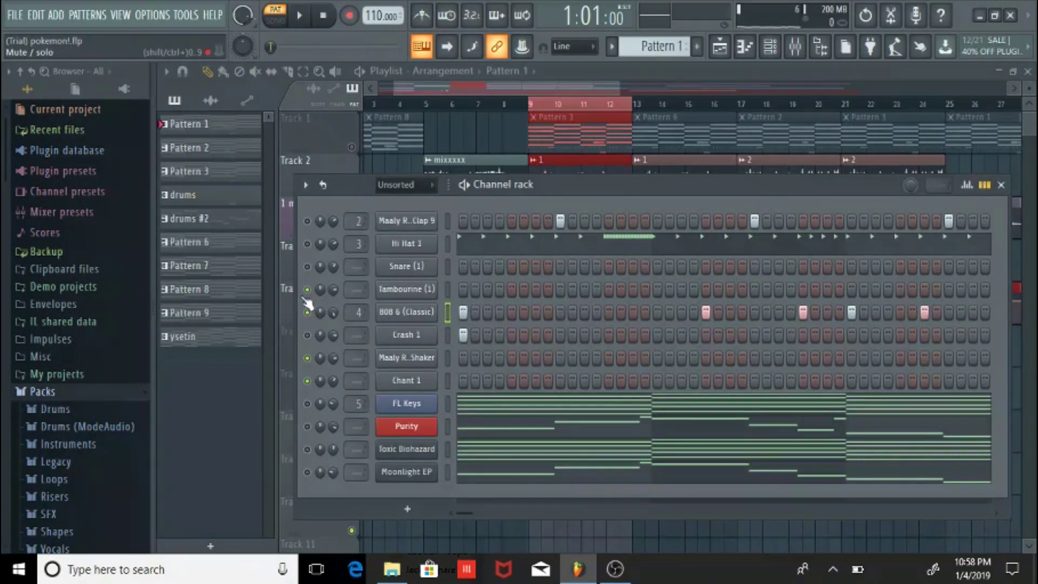
Step: Check the Tambourine (1) channel's sample settings, play its Pattern 1 notes in the piano roll, and close the piano roll
{"action": "left_click", "coordinate": [420, 290]}
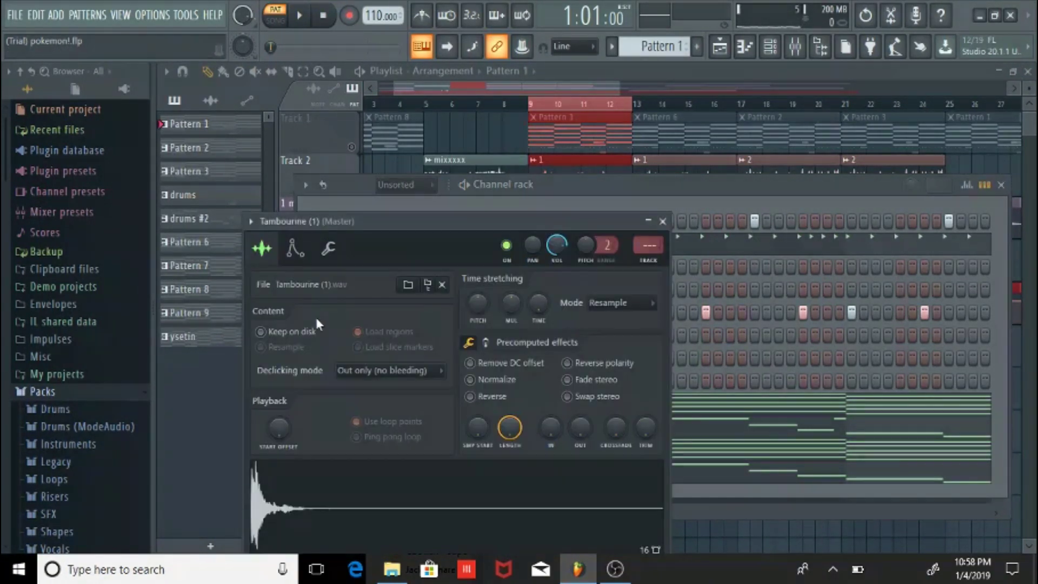
{"action": "left_click", "coordinate": [664, 222]}
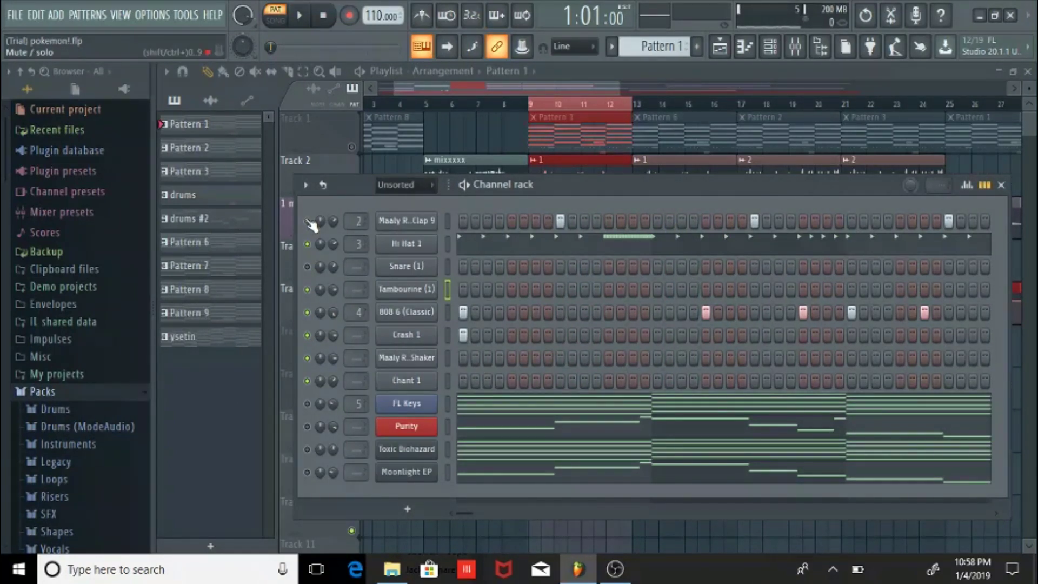
{"action": "right_click", "coordinate": [412, 292]}
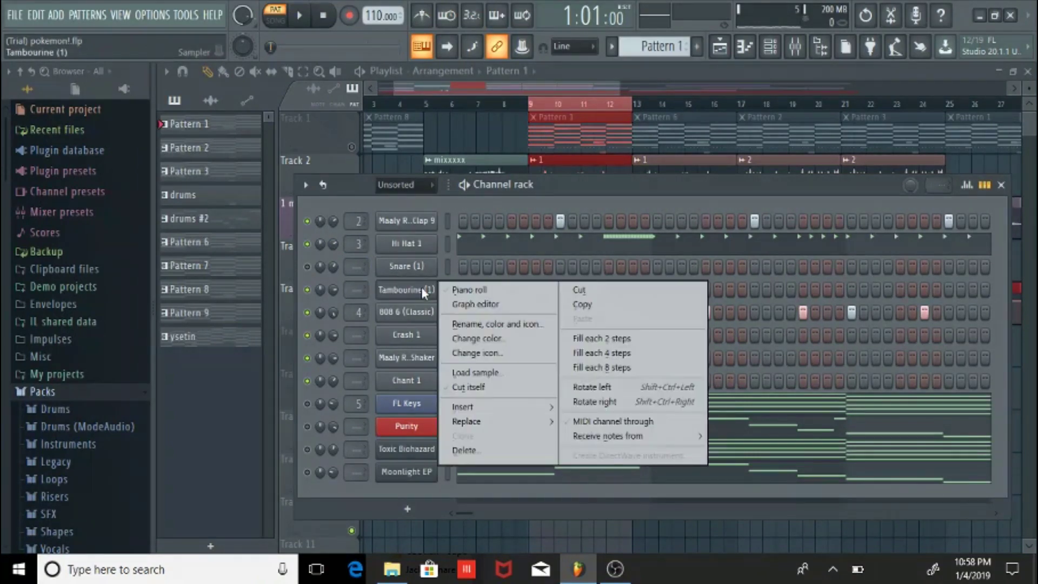
{"action": "left_click", "coordinate": [454, 287]}
{"action": "key", "text": "space"}
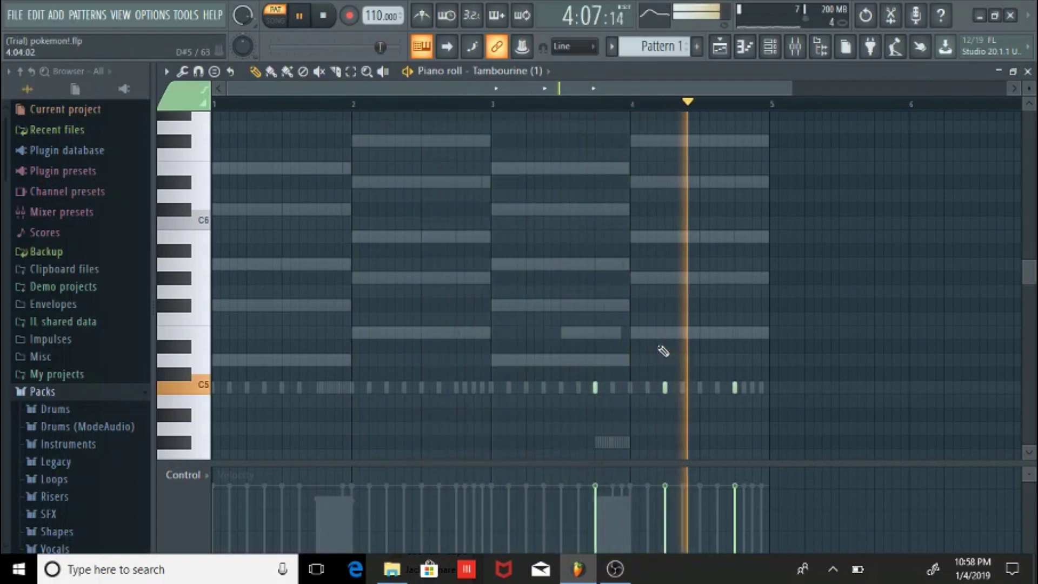
{"action": "key", "text": "space"}
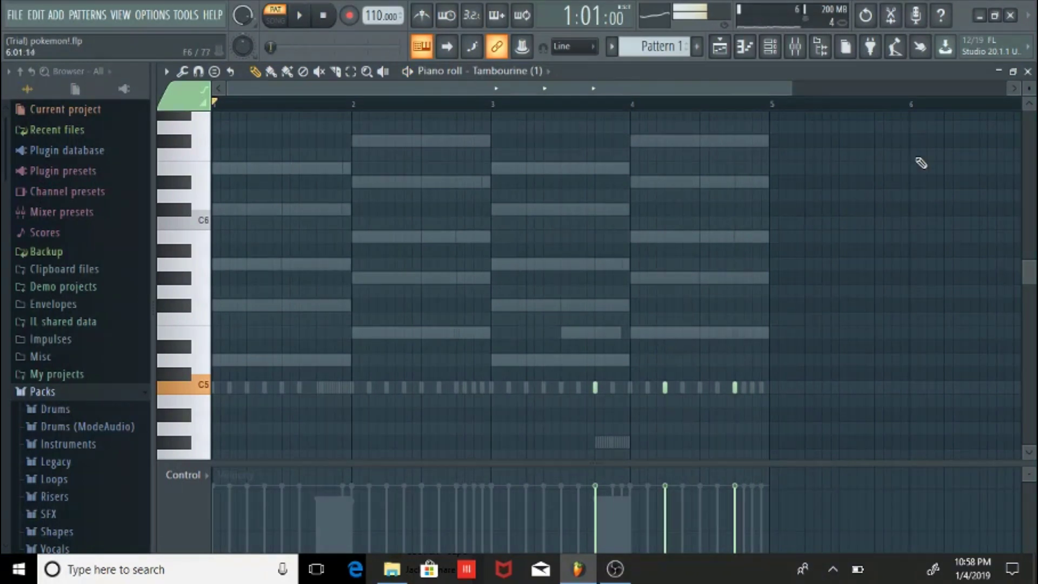
{"action": "left_click", "coordinate": [1028, 72]}
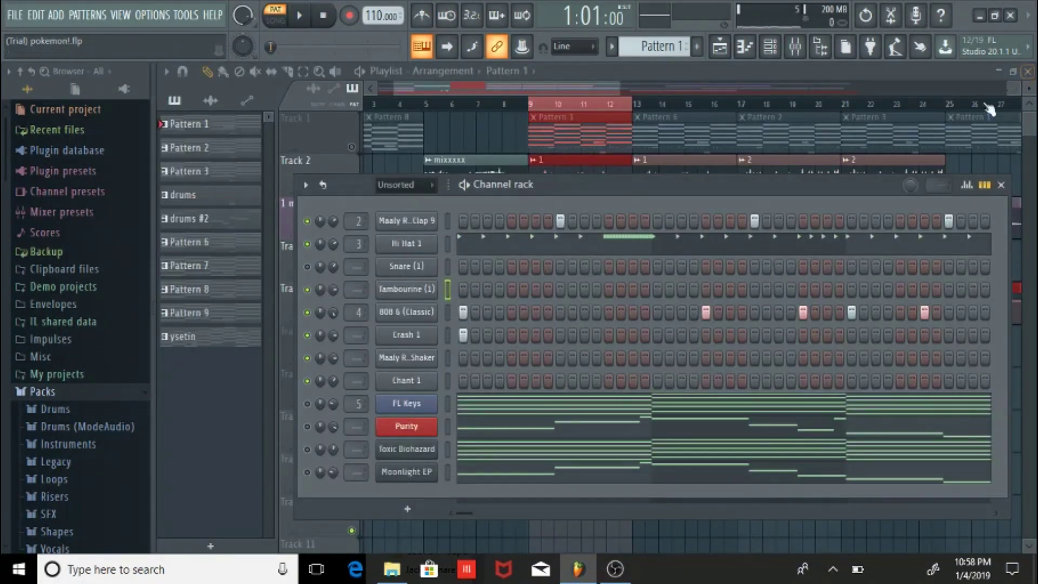
Step: Set the song position to bar 9 in the playlist, start and stop playback, and unmute Track 1
{"action": "left_click", "coordinate": [533, 108]}
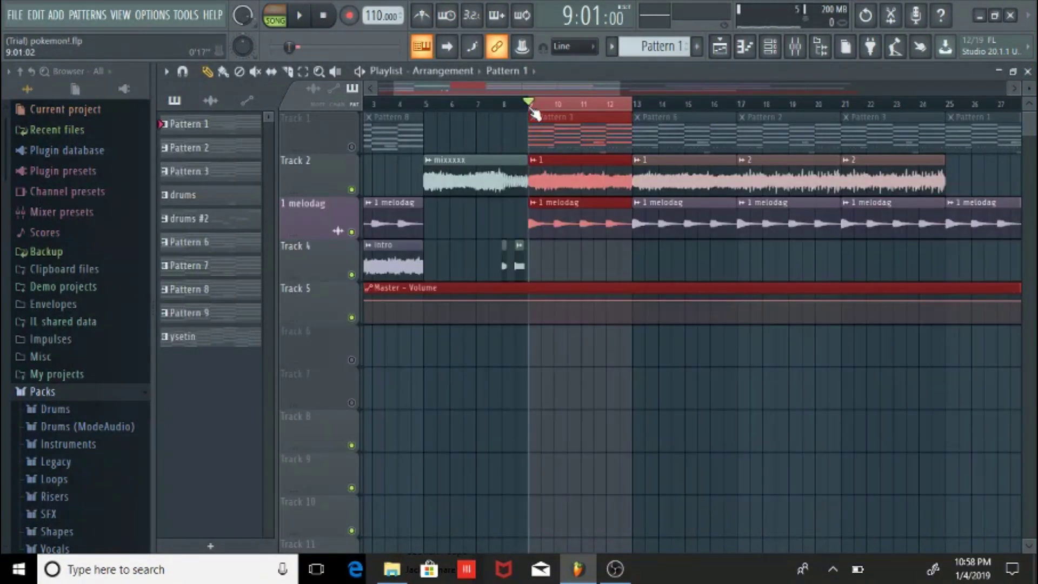
{"action": "key", "text": "space"}
{"action": "key", "text": "space"}
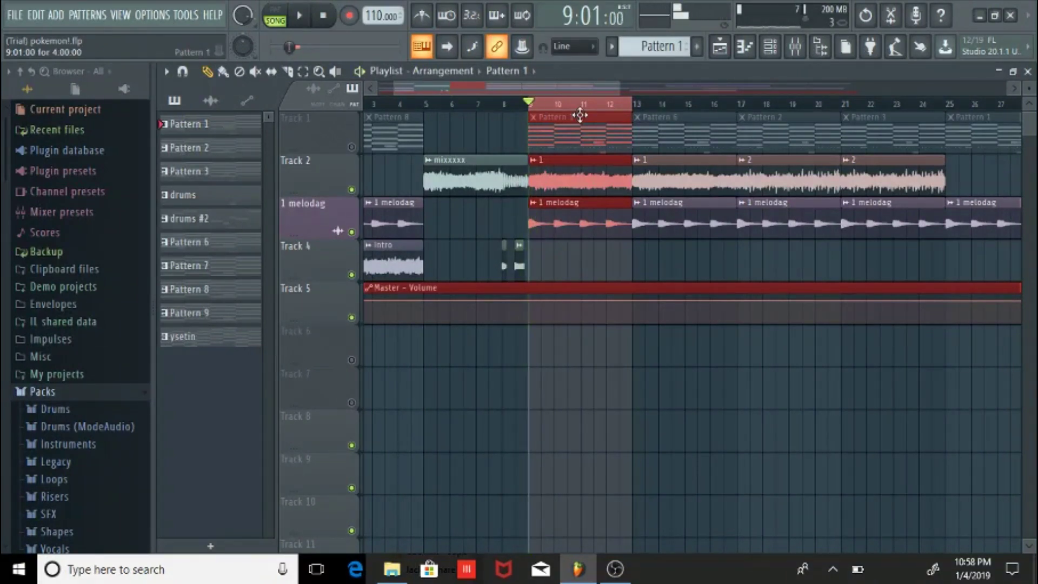
{"action": "key", "text": "space"}
{"action": "key", "text": "space"}
{"action": "left_click", "coordinate": [351, 147]}
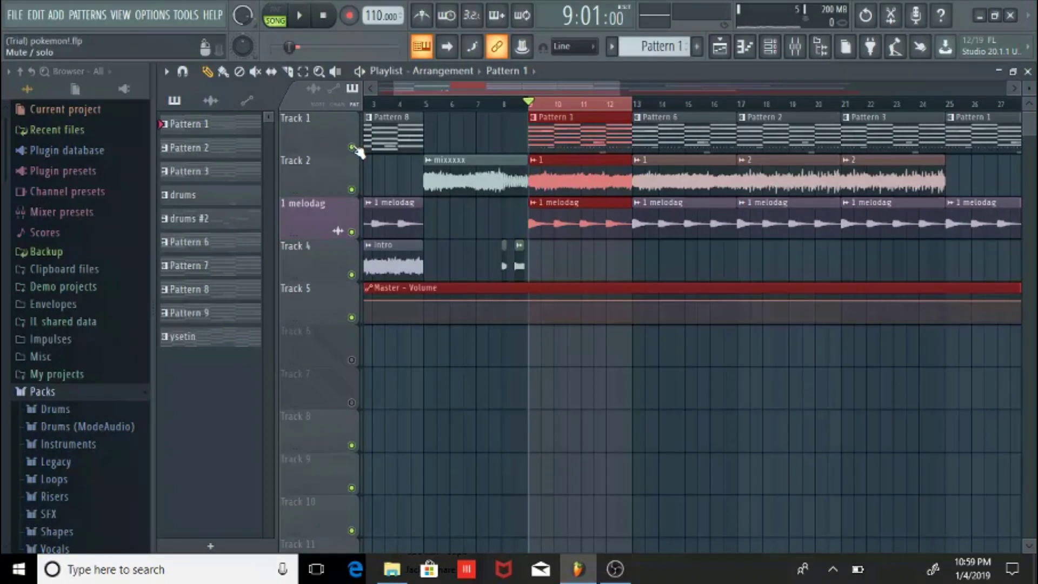
Step: Play the song from bar 9, view the sample settings of audio clip 1 on Track 2, and stop playback
{"action": "key", "text": "space"}
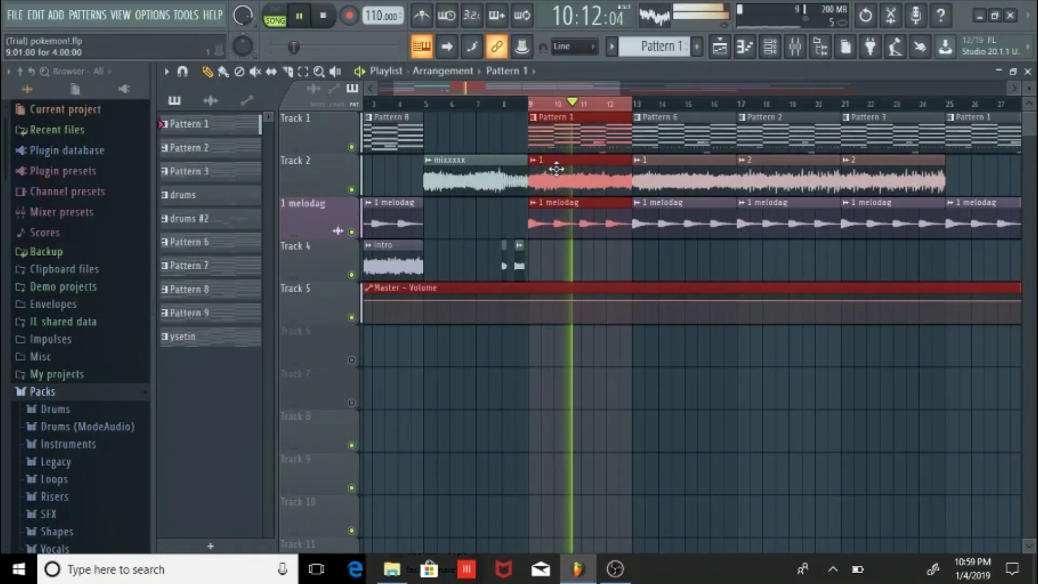
{"action": "double_click", "coordinate": [561, 186]}
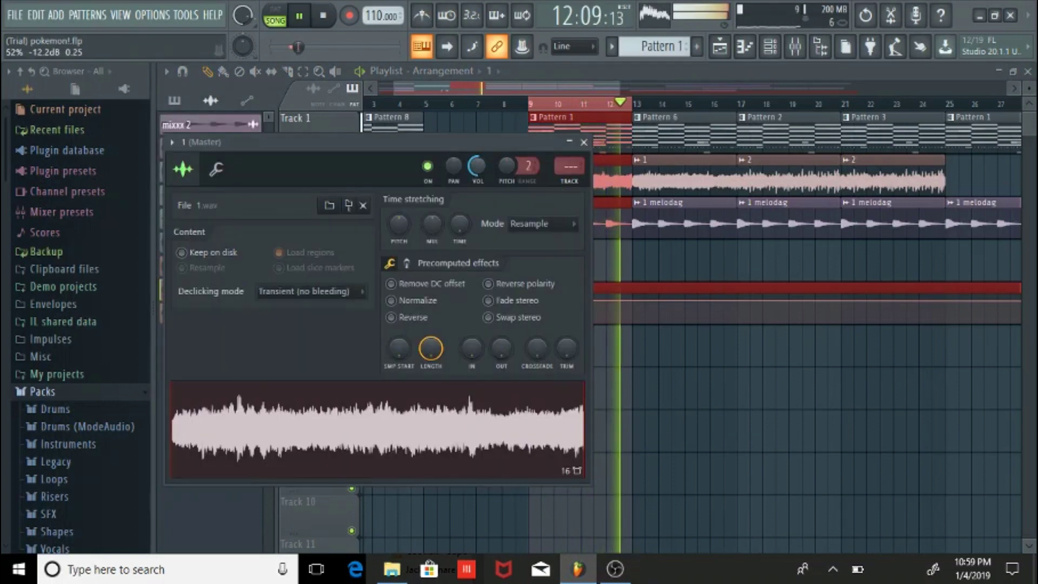
{"action": "left_click", "coordinate": [584, 143]}
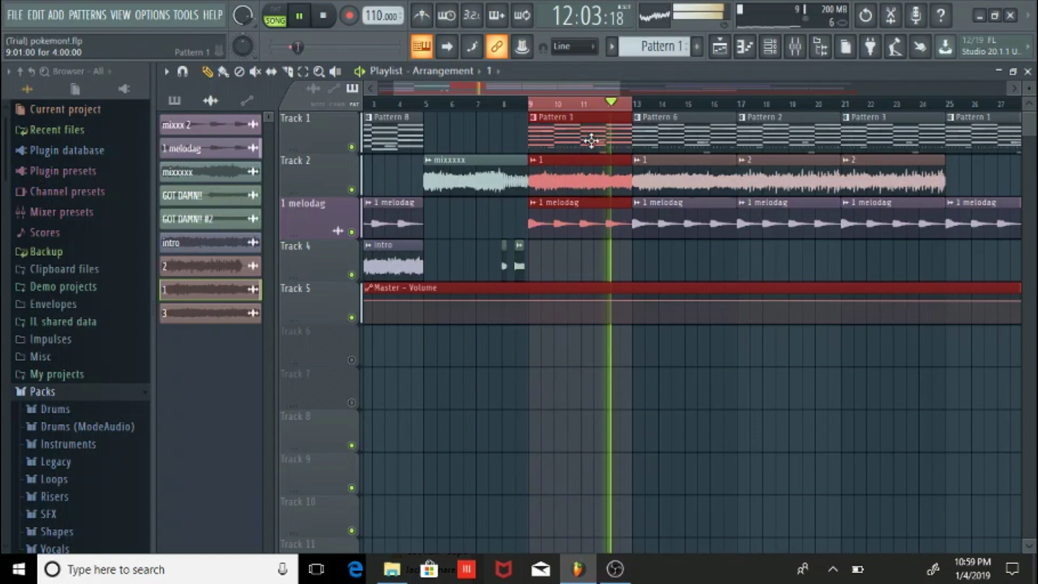
{"action": "key", "text": "space"}
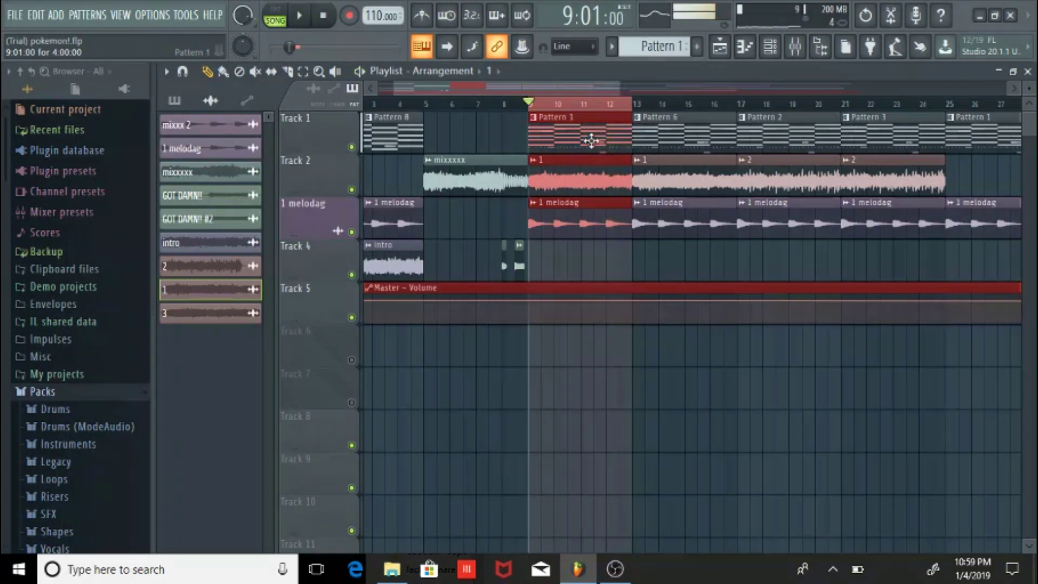
Step: Clear the time selection over bars 9 to 12 and set the song position to bar 17
{"action": "left_click", "coordinate": [532, 108]}
{"action": "left_click_drag", "start_coordinate": [494, 89], "coordinate": [504, 90]}
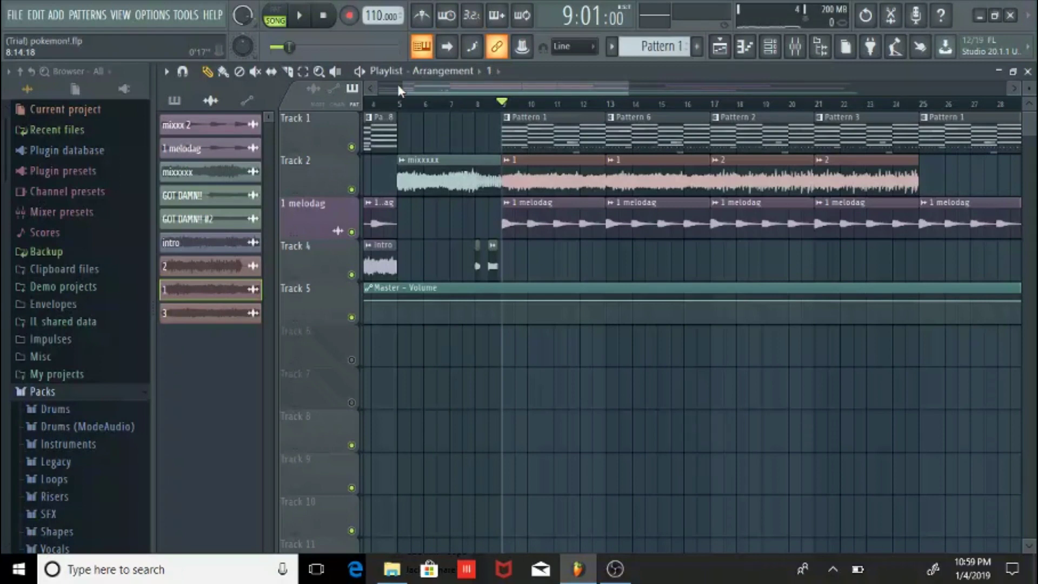
{"action": "left_click_drag", "start_coordinate": [398, 83], "coordinate": [380, 84]}
{"action": "left_click_drag", "start_coordinate": [560, 87], "coordinate": [606, 86]}
{"action": "left_click", "coordinate": [575, 114]}
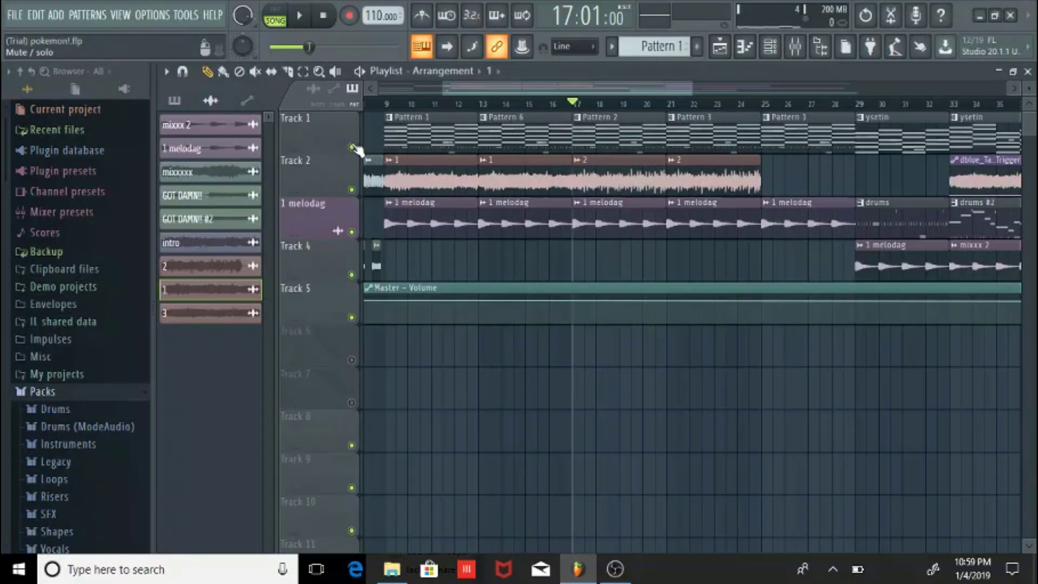
Step: Examine the Maaly Raw Clap 9 notes of Pattern 2 in the piano roll, and play Pattern 2 on its own before stopping
{"action": "double_click", "coordinate": [600, 137]}
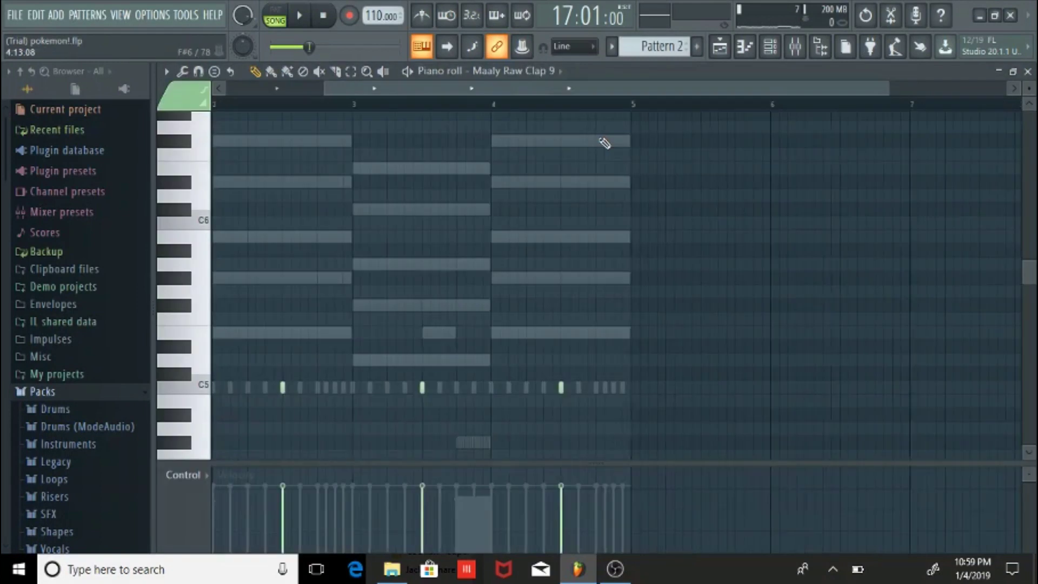
{"action": "left_click", "coordinate": [1028, 72]}
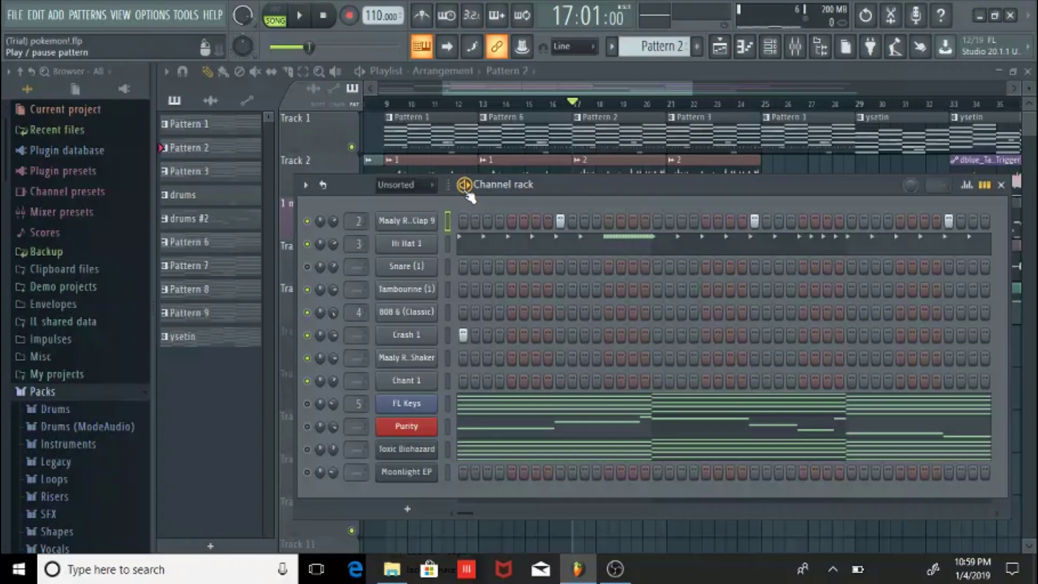
{"action": "key", "text": "l"}
{"action": "key", "text": "space"}
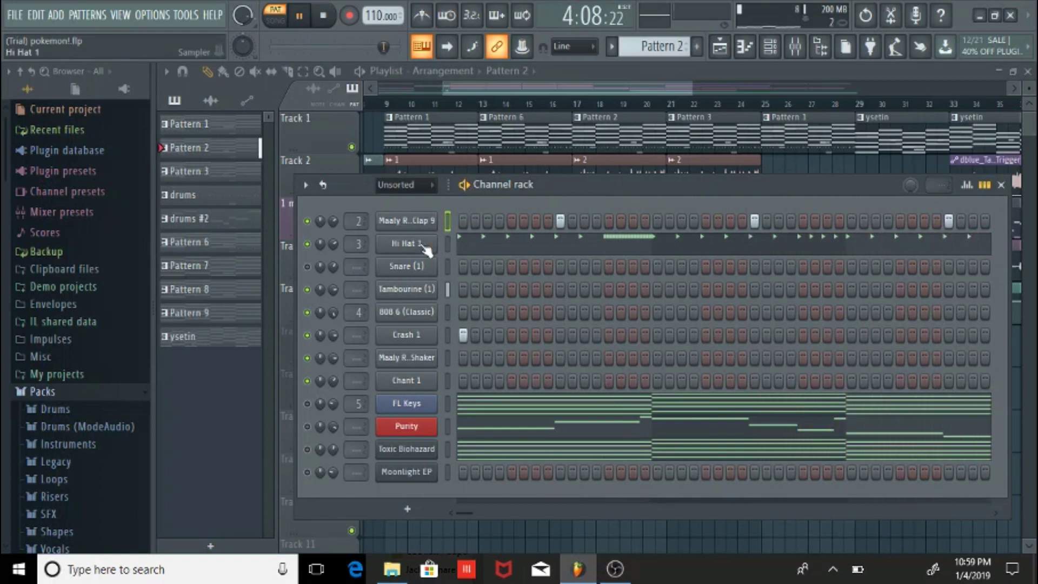
{"action": "key", "text": "space"}
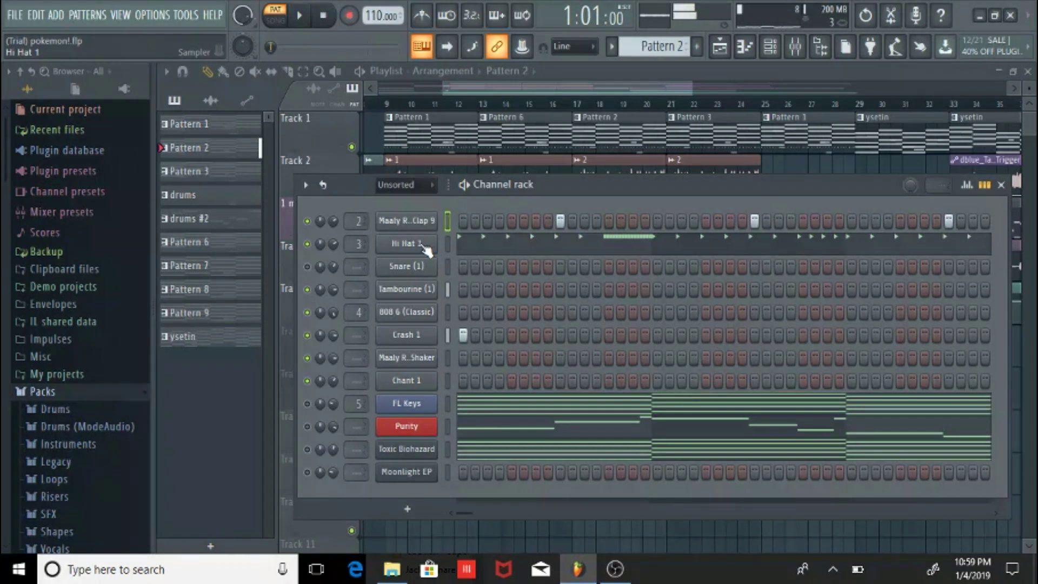
Step: Play the song from bar 17, view the sample settings of audio clip 2 on Track 2, and stop playback
{"action": "left_click", "coordinate": [575, 105]}
{"action": "key", "text": "space"}
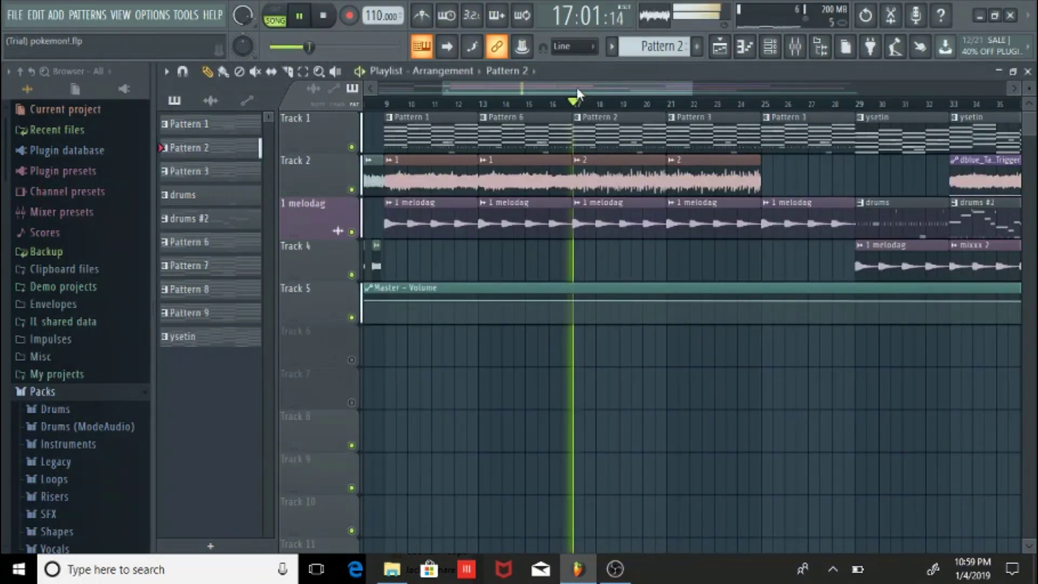
{"action": "left_click_drag", "start_coordinate": [587, 92], "coordinate": [599, 89]}
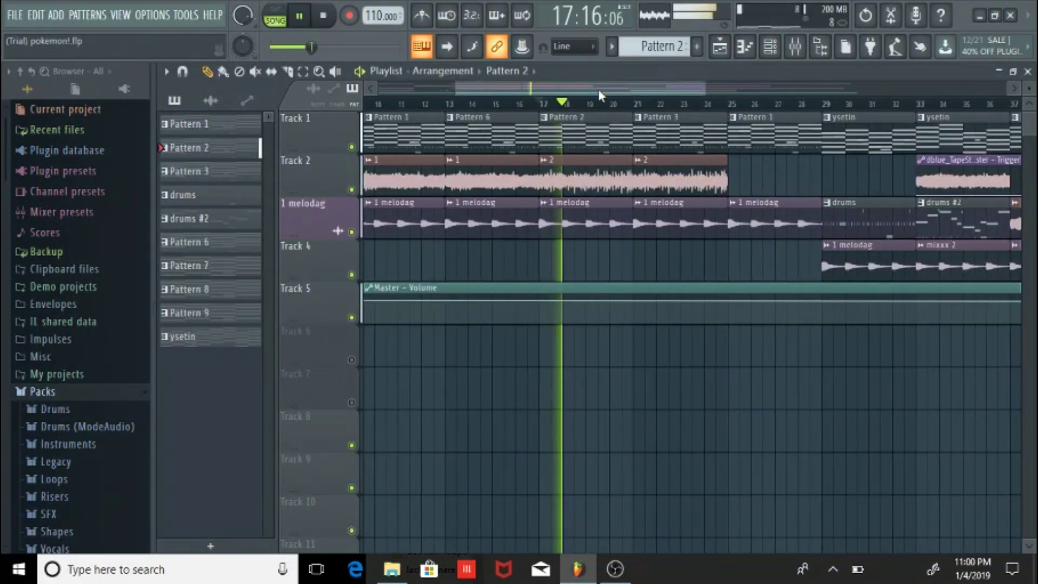
{"action": "double_click", "coordinate": [593, 171]}
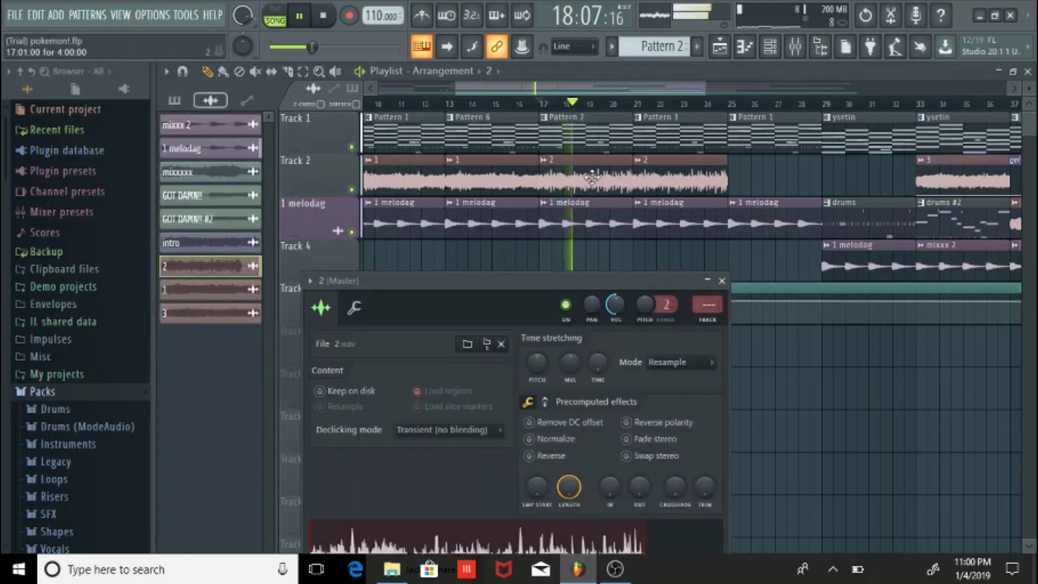
{"action": "left_click", "coordinate": [721, 280]}
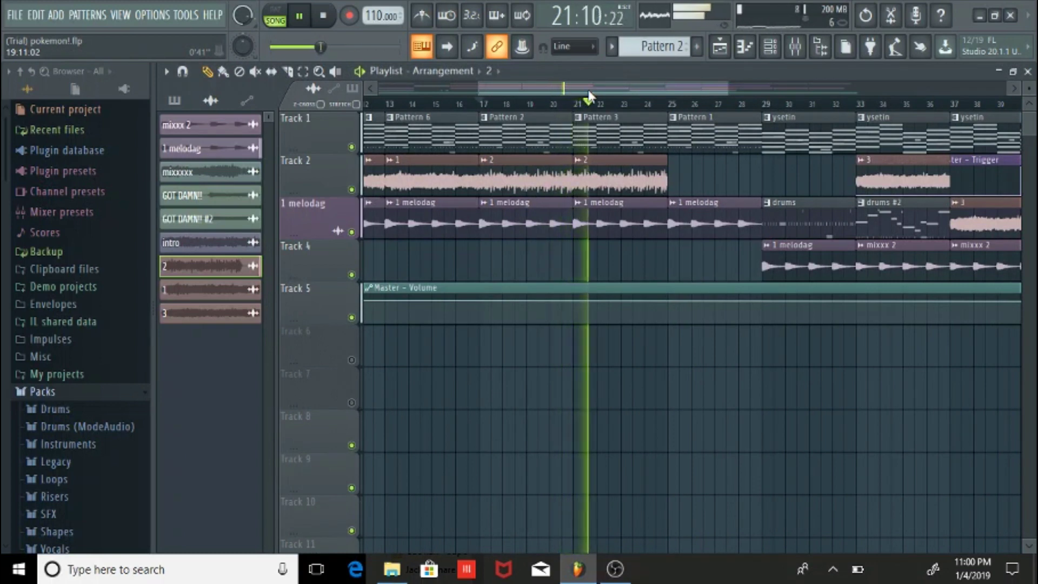
{"action": "left_click_drag", "start_coordinate": [591, 90], "coordinate": [610, 90]}
{"action": "key", "text": "space"}
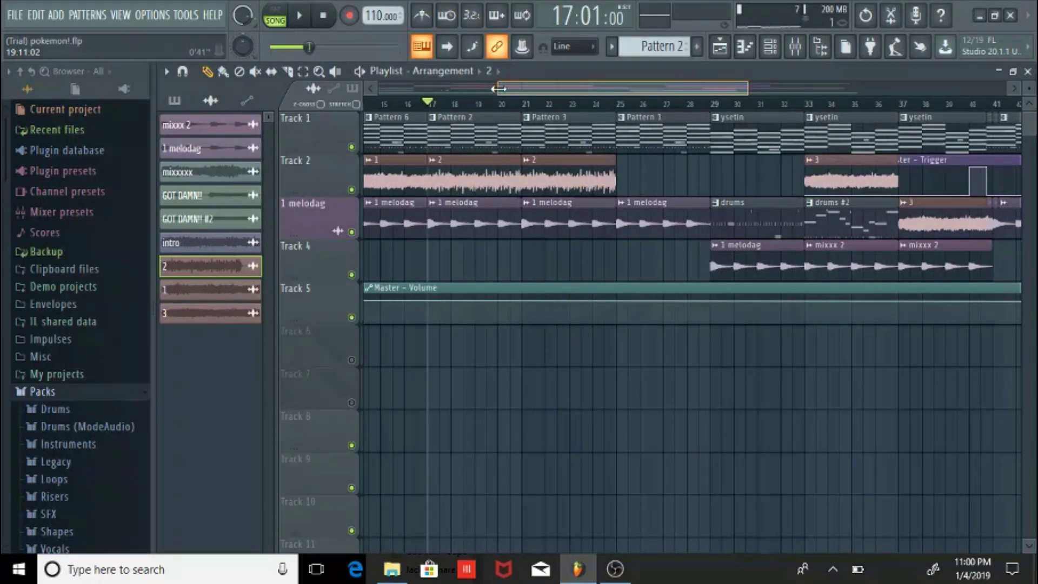
Step: Place a copy of audio clip 1 on Track 2 at bar 25
{"action": "left_click_drag", "start_coordinate": [497, 90], "coordinate": [400, 89]}
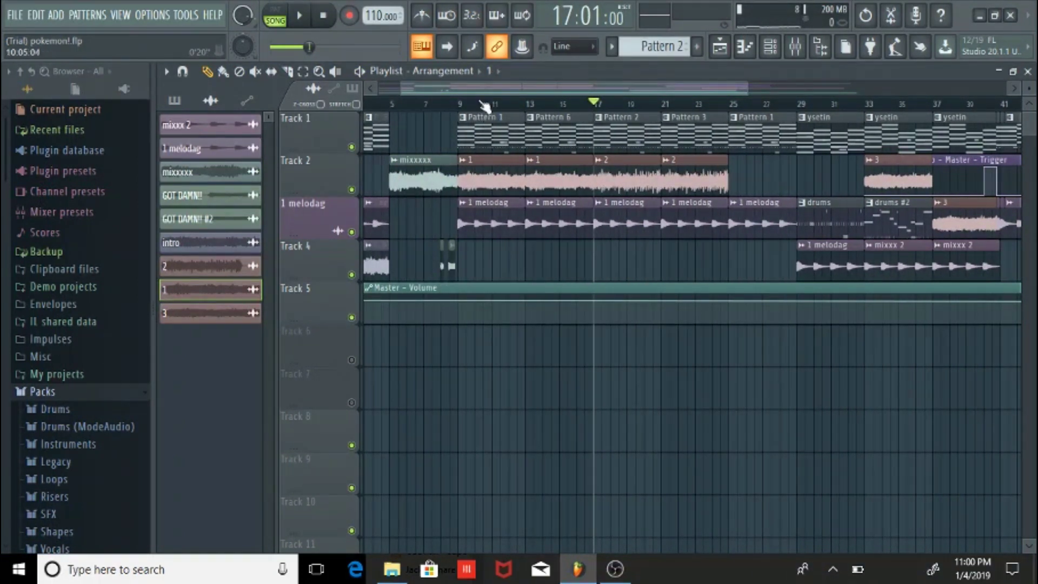
{"action": "left_click_drag", "start_coordinate": [476, 92], "coordinate": [533, 98]}
{"action": "left_click", "coordinate": [619, 164]}
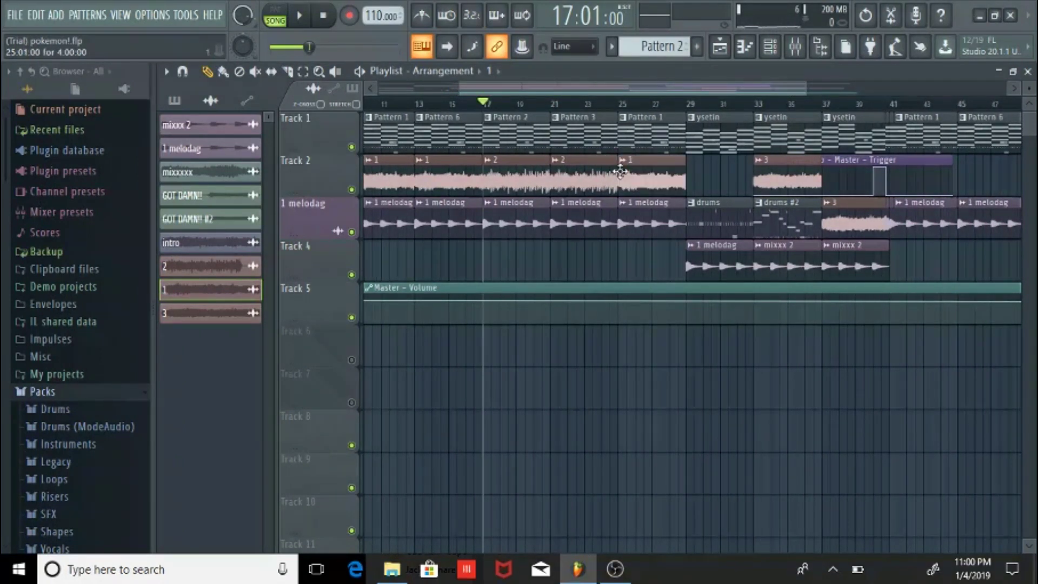
Step: Play the song from bar 25 and check the sample settings of the audio clip 1 copy on Track 2
{"action": "key", "text": "space"}
{"action": "left_click", "coordinate": [621, 106]}
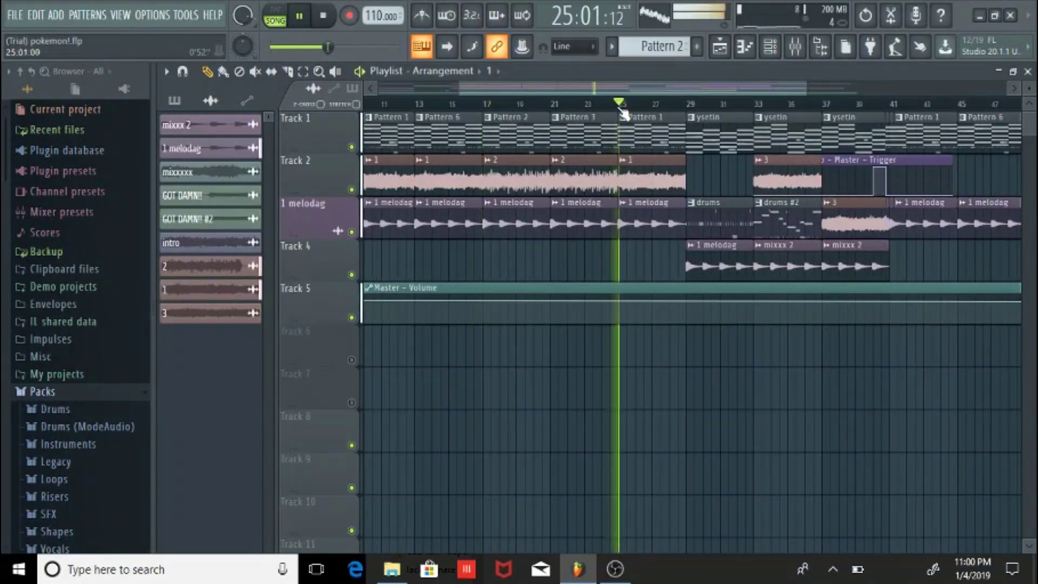
{"action": "double_click", "coordinate": [661, 175]}
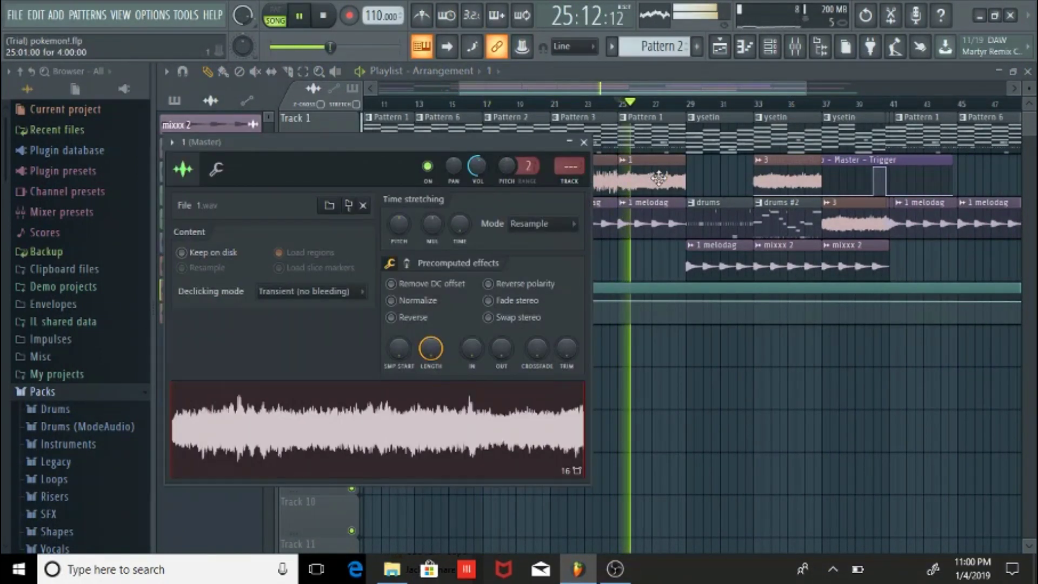
{"action": "left_click", "coordinate": [585, 143]}
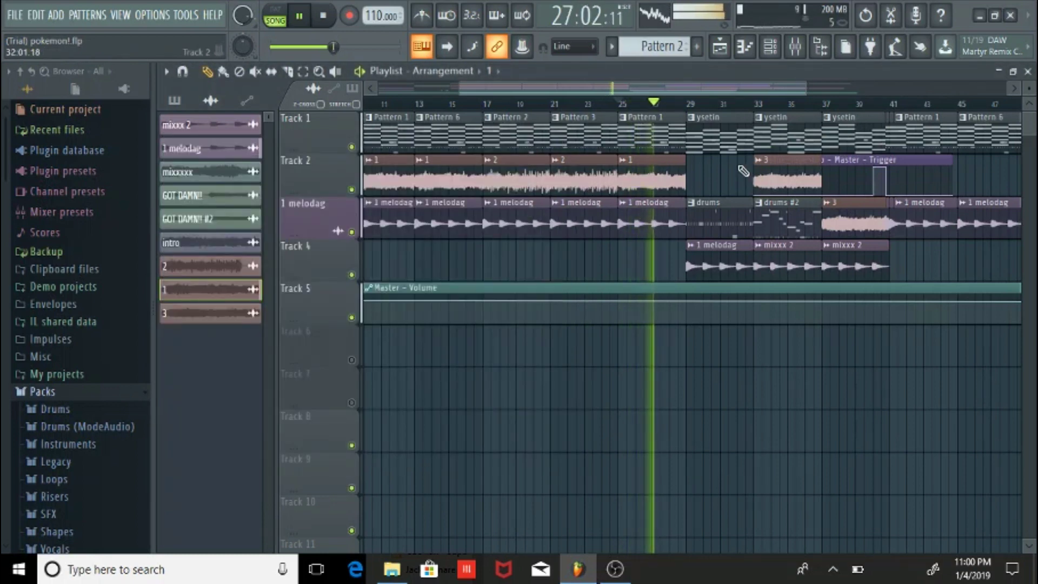
Step: Place another copy of audio clip 1 on Track 2 at bar 29, listen to the section, and stop playback
{"action": "left_click", "coordinate": [687, 174]}
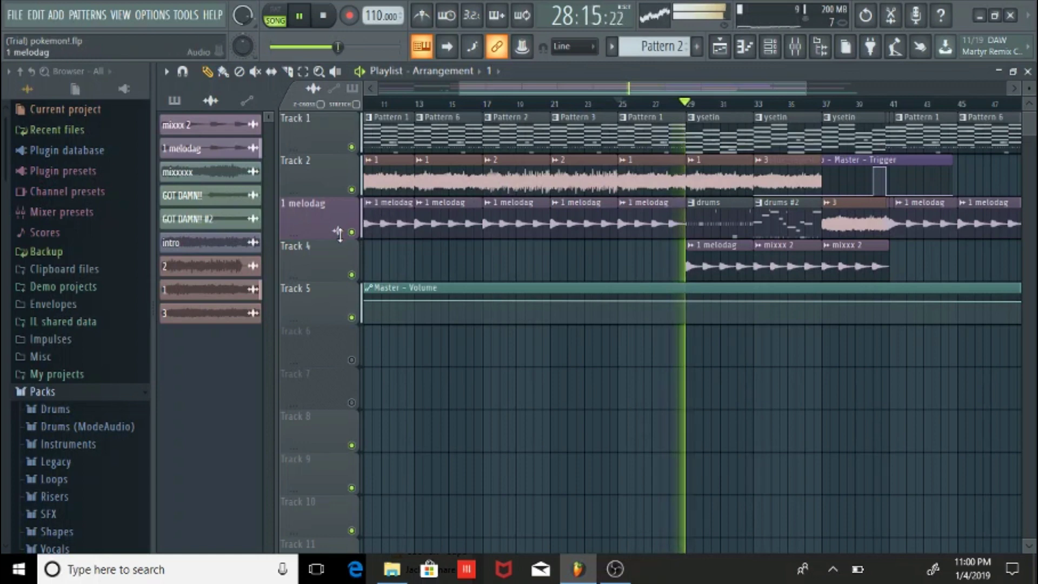
{"action": "left_click_drag", "start_coordinate": [591, 84], "coordinate": [639, 90]}
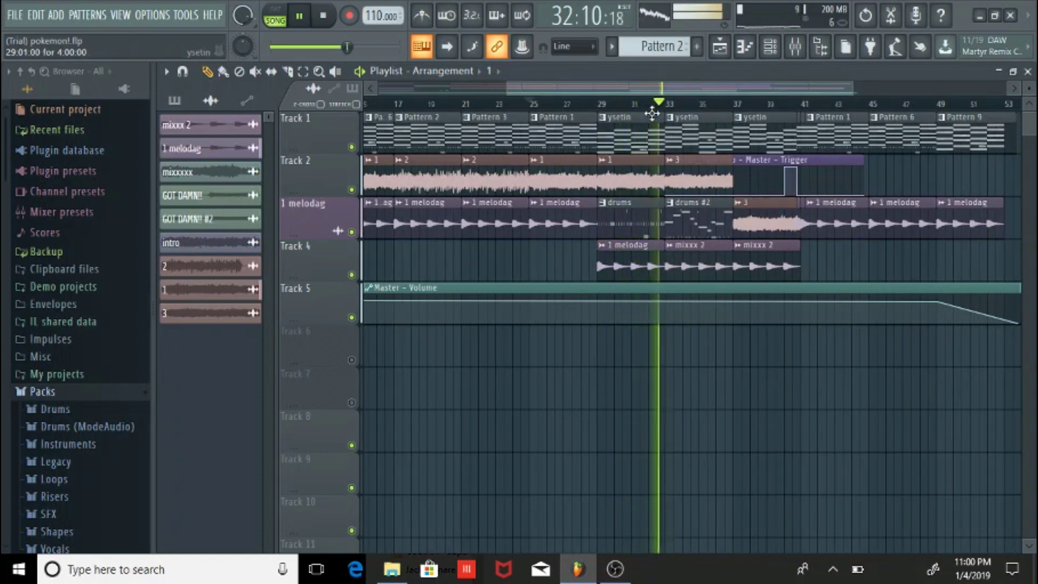
{"action": "key", "text": "space"}
Step: Move the song position to bar 33, open the channels of the ysetin pattern, and play that pattern alone
{"action": "left_click_drag", "start_coordinate": [648, 91], "coordinate": [658, 91]}
{"action": "left_click_drag", "start_coordinate": [869, 87], "coordinate": [714, 92]}
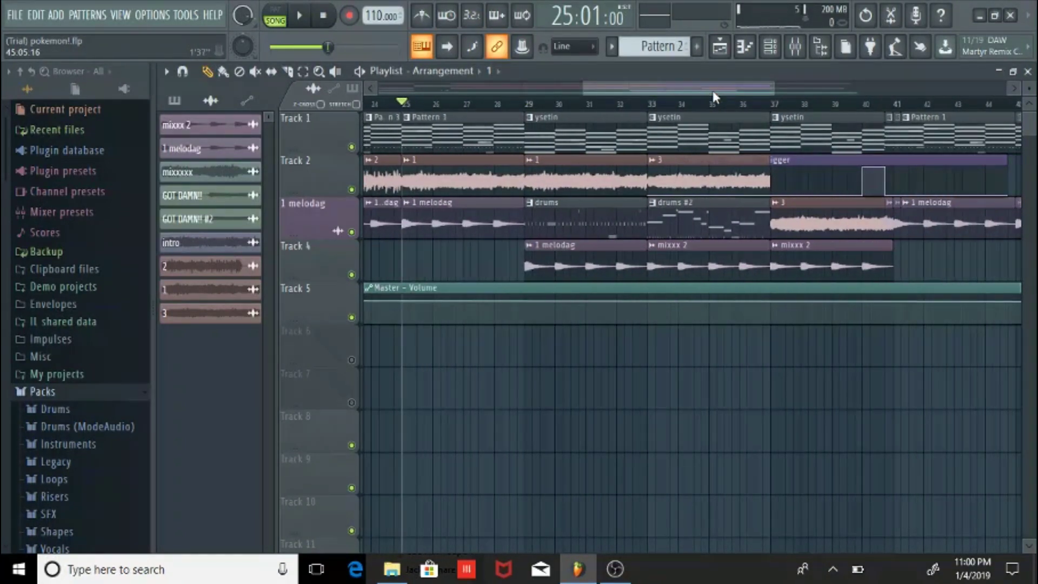
{"action": "left_click", "coordinate": [649, 107]}
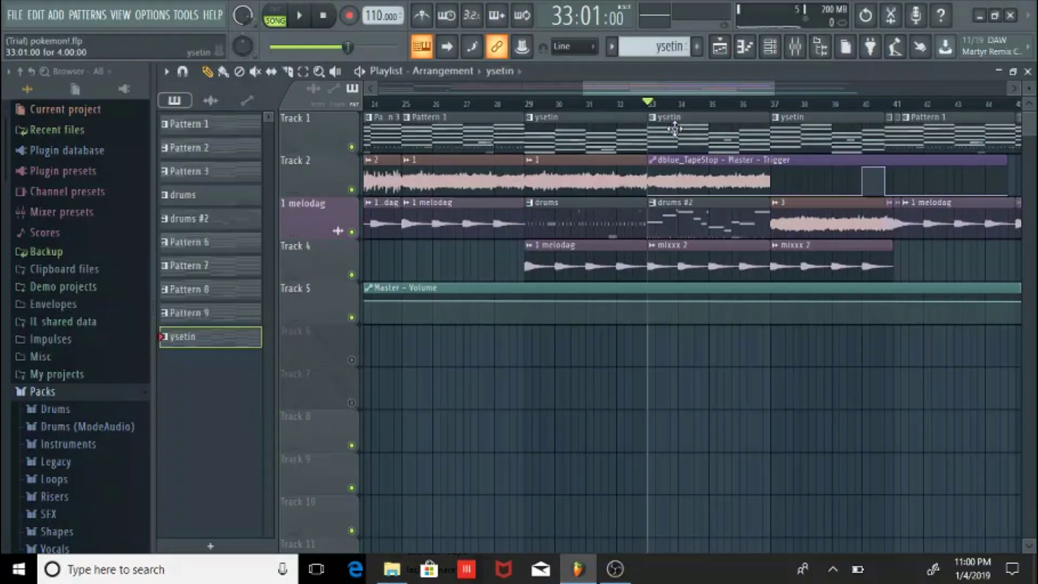
{"action": "double_click", "coordinate": [674, 128]}
{"action": "left_click", "coordinate": [1028, 72]}
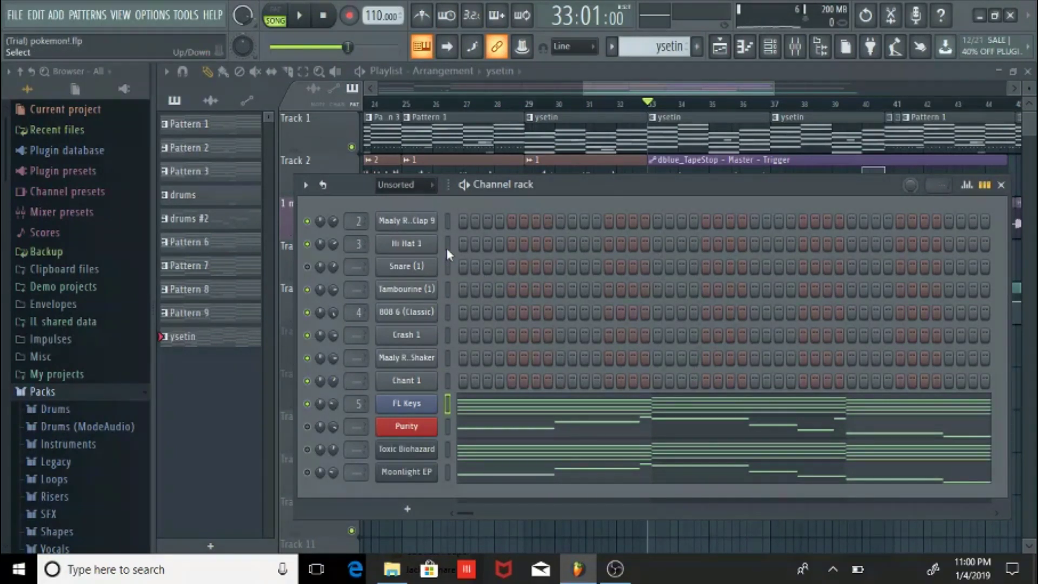
{"action": "left_click", "coordinate": [465, 193]}
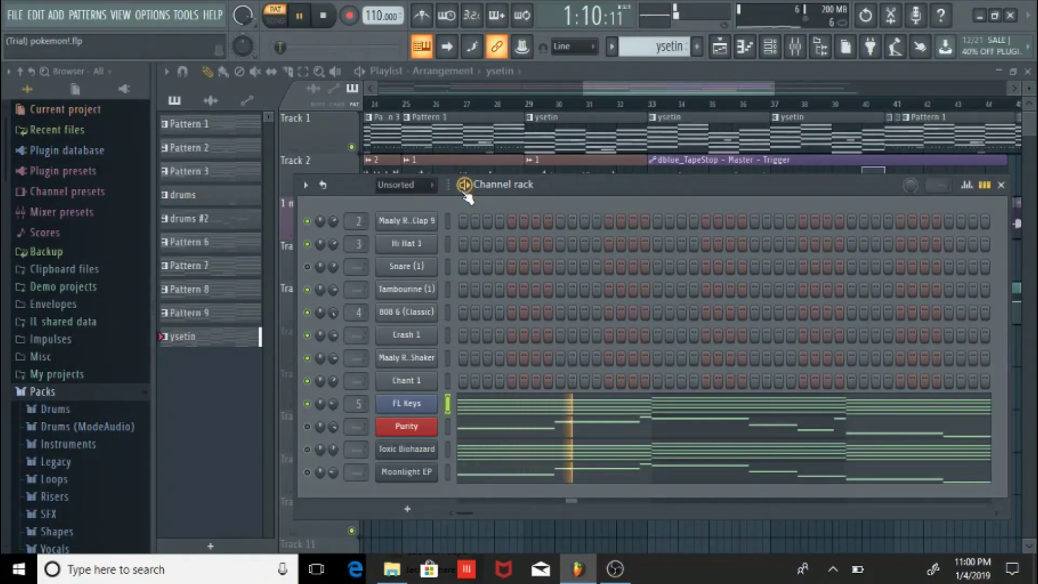
Step: Examine the FL Keys chords of the ysetin pattern in the piano roll during playback, stop, and close it
{"action": "right_click", "coordinate": [401, 403]}
{"action": "left_click", "coordinate": [471, 367]}
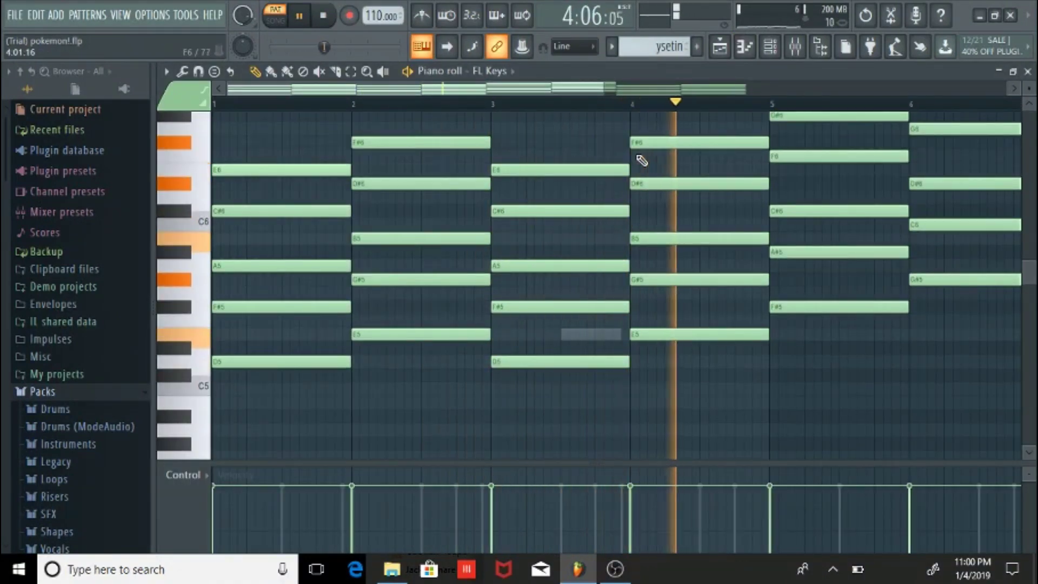
{"action": "key", "text": "space"}
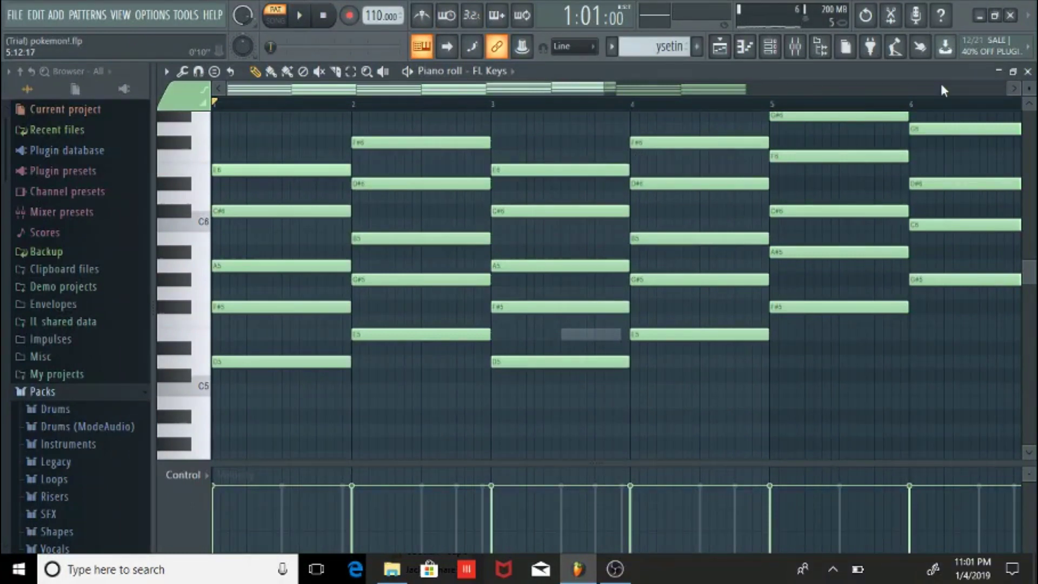
{"action": "left_click", "coordinate": [1028, 73]}
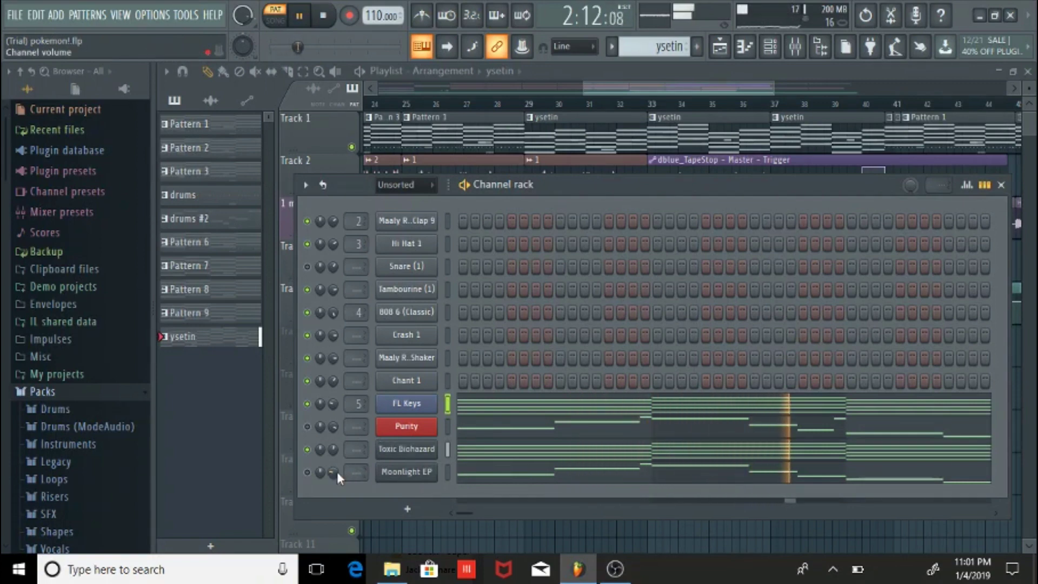
Step: Unmute the Moonlight EP channel and listen to its full melody in the piano roll
{"action": "key", "text": "space"}
{"action": "left_click", "coordinate": [308, 473]}
{"action": "right_click", "coordinate": [405, 478]}
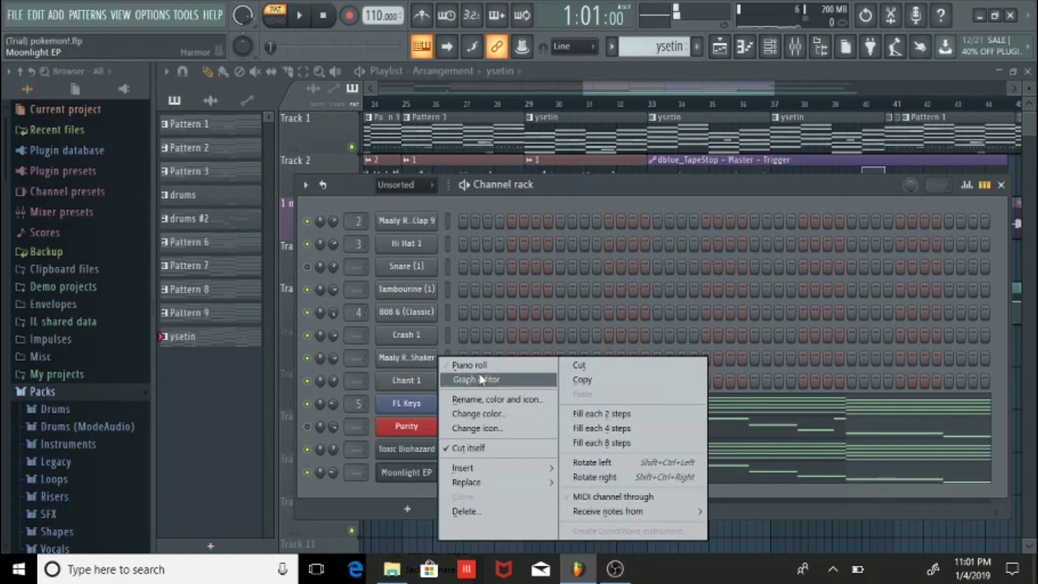
{"action": "left_click", "coordinate": [465, 363]}
{"action": "key", "text": "space"}
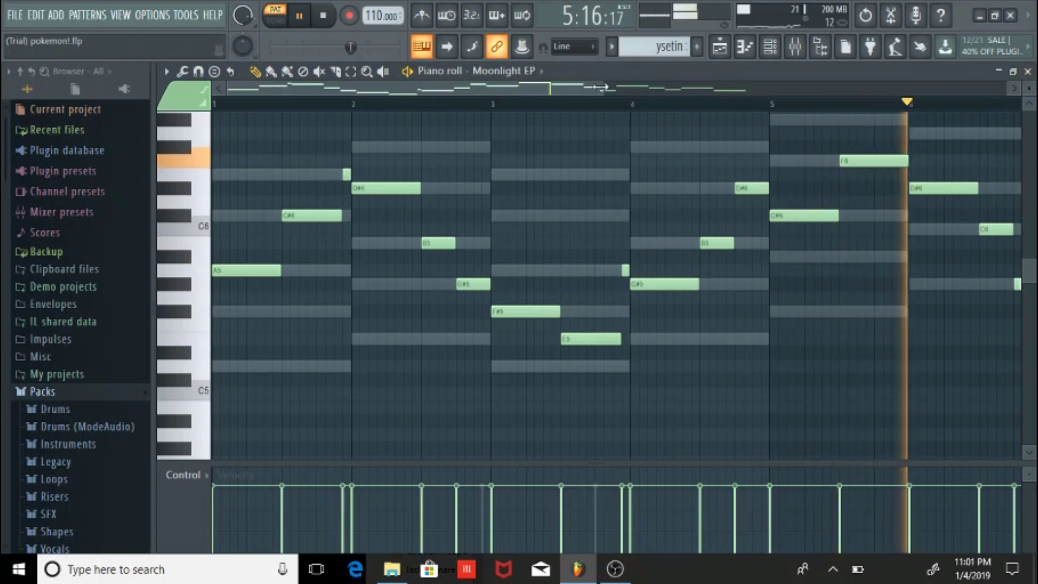
{"action": "left_click_drag", "start_coordinate": [608, 89], "coordinate": [826, 89]}
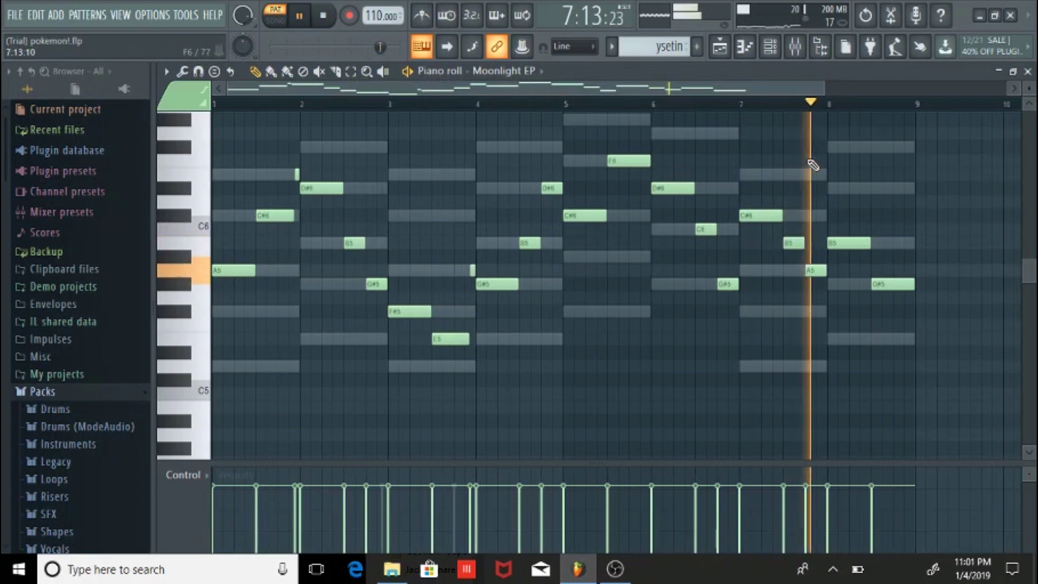
{"action": "key", "text": "space"}
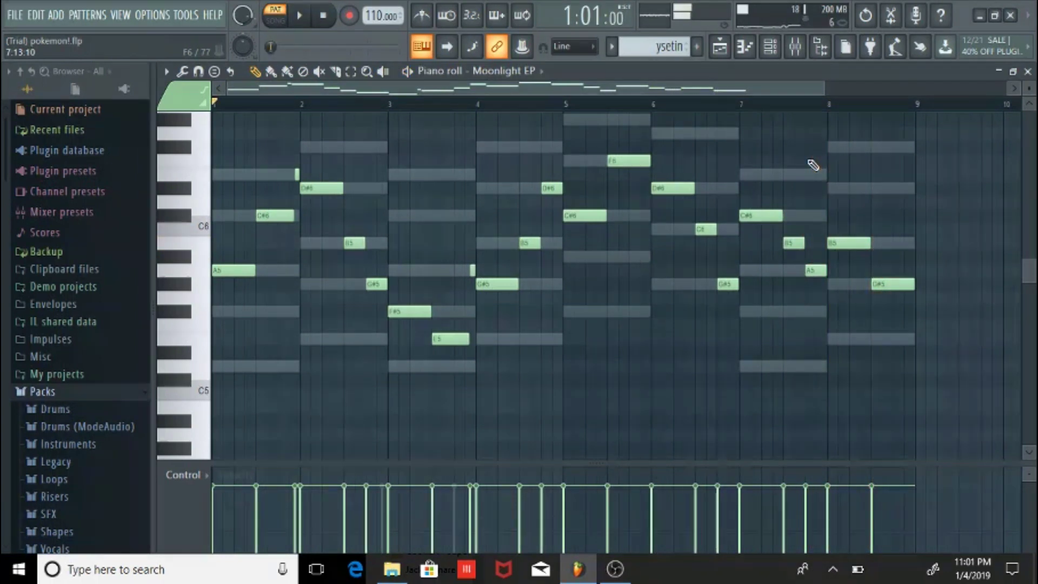
Step: Play the Moonlight EP melody from bar 5, stop playback, and close the piano roll
{"action": "left_click", "coordinate": [567, 105]}
{"action": "key", "text": "space"}
{"action": "key", "text": "space"}
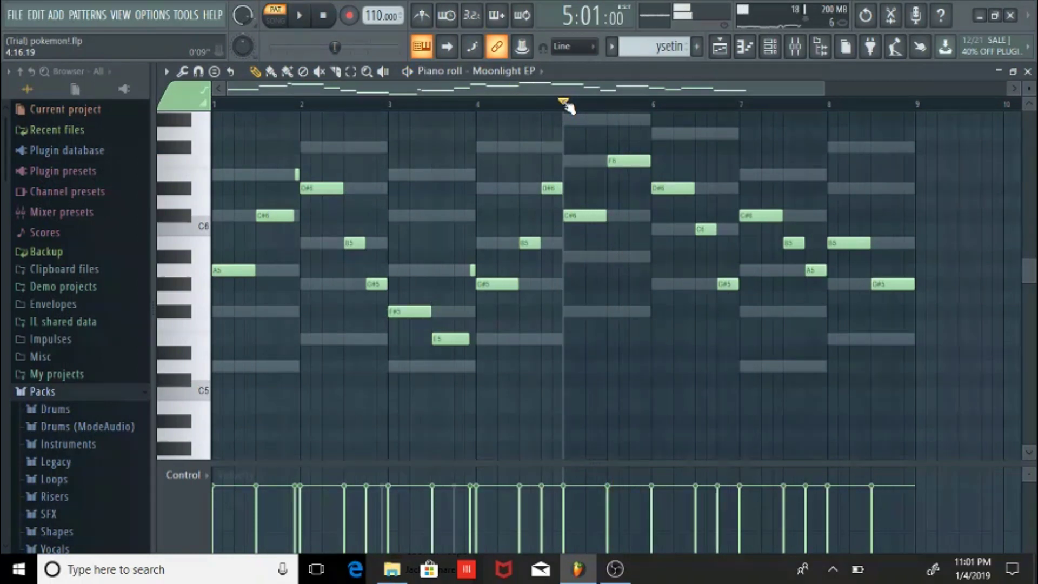
{"action": "left_click", "coordinate": [1028, 73]}
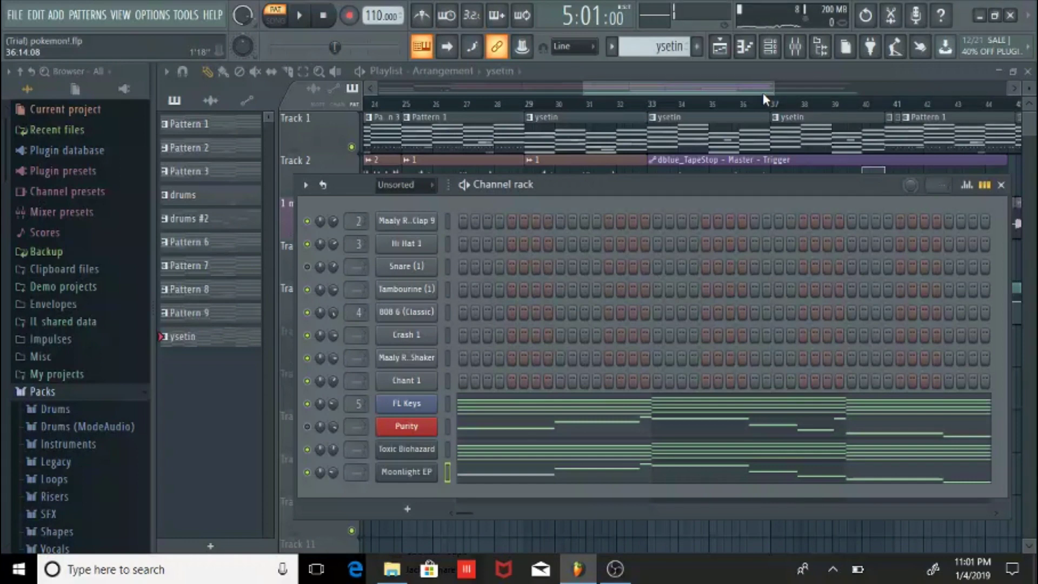
Step: Play the opening of the arrangement section at bar 33 briefly and stop playback
{"action": "left_click", "coordinate": [652, 107]}
{"action": "key", "text": "space"}
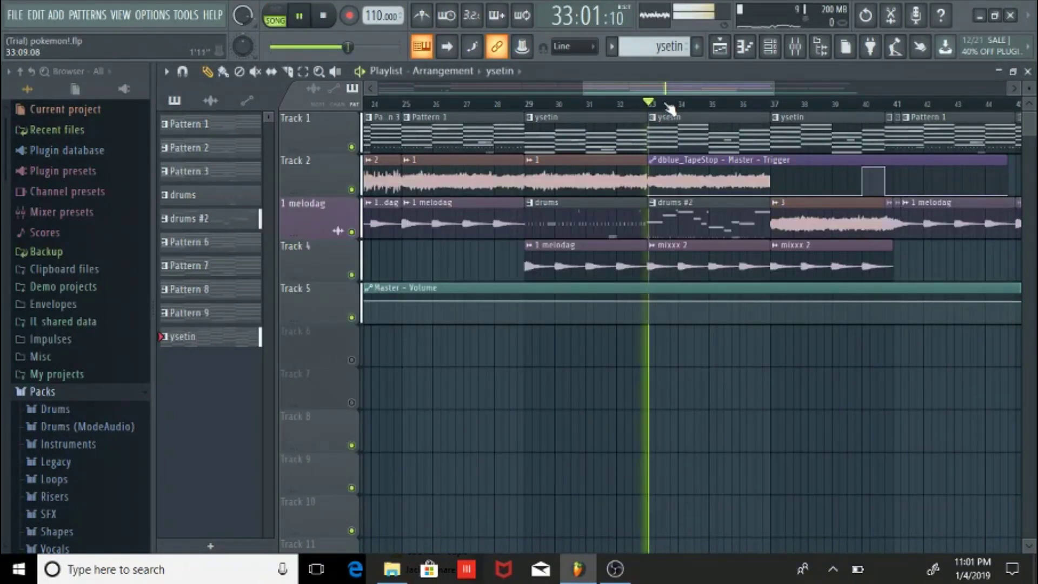
{"action": "key", "text": "space"}
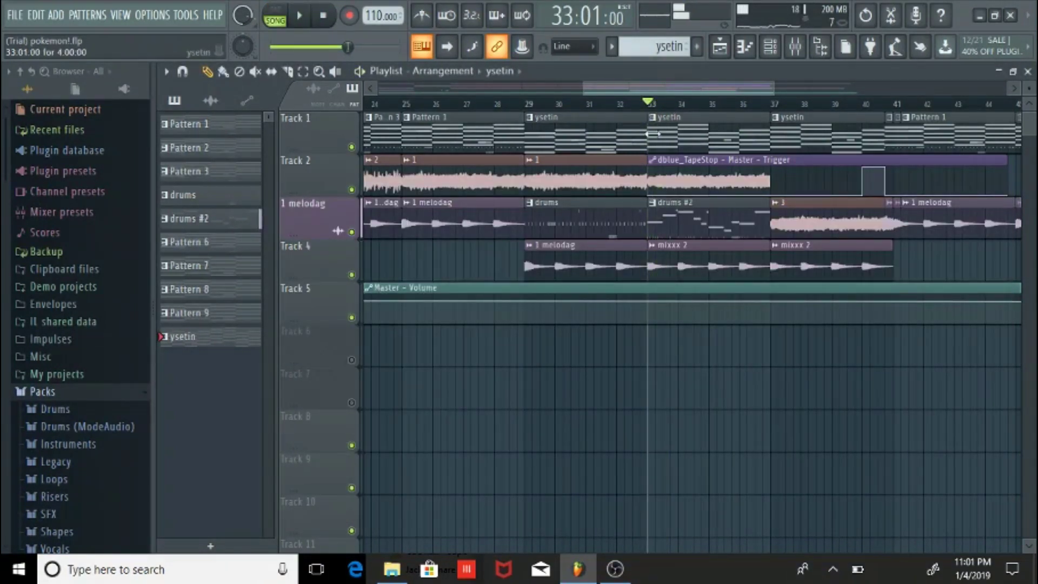
Step: Play the drums #2 pattern and examine its Hi Hat 1 notes in the piano roll
{"action": "double_click", "coordinate": [678, 221]}
{"action": "left_click", "coordinate": [1028, 72]}
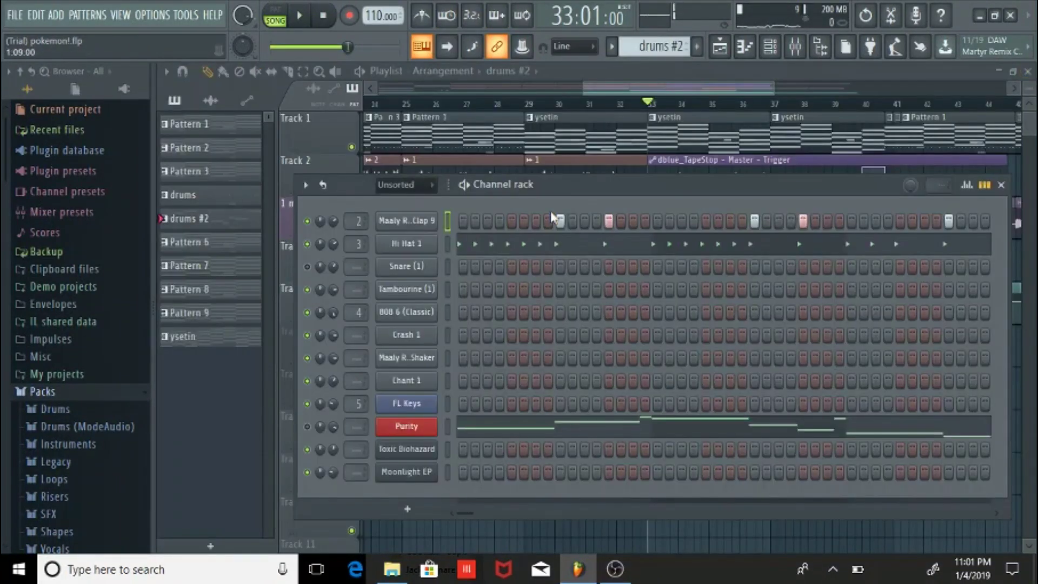
{"action": "key", "text": "space"}
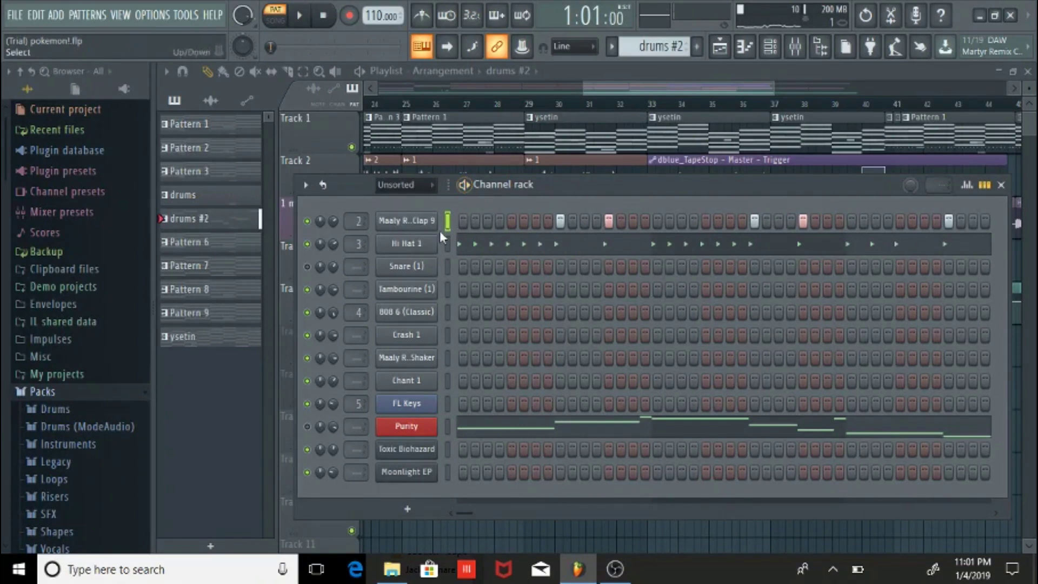
{"action": "right_click", "coordinate": [398, 245]}
{"action": "left_click", "coordinate": [454, 245]}
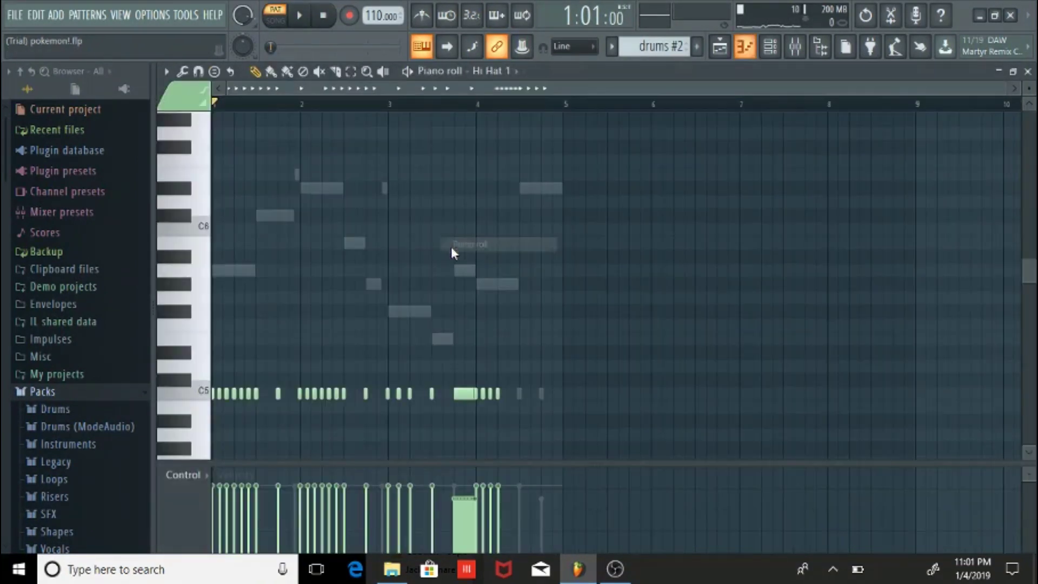
{"action": "key", "text": "space"}
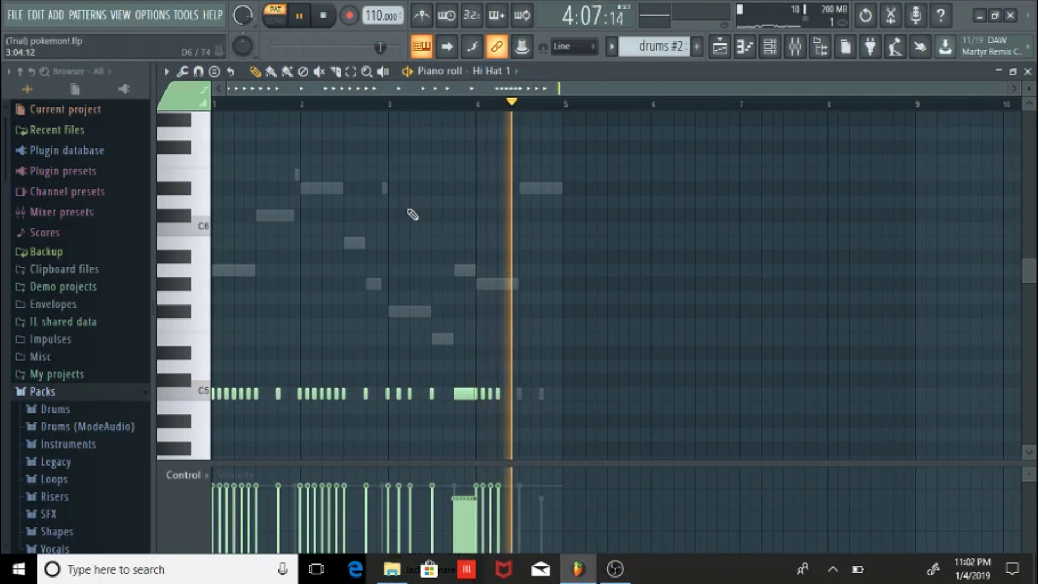
{"action": "key", "text": "space"}
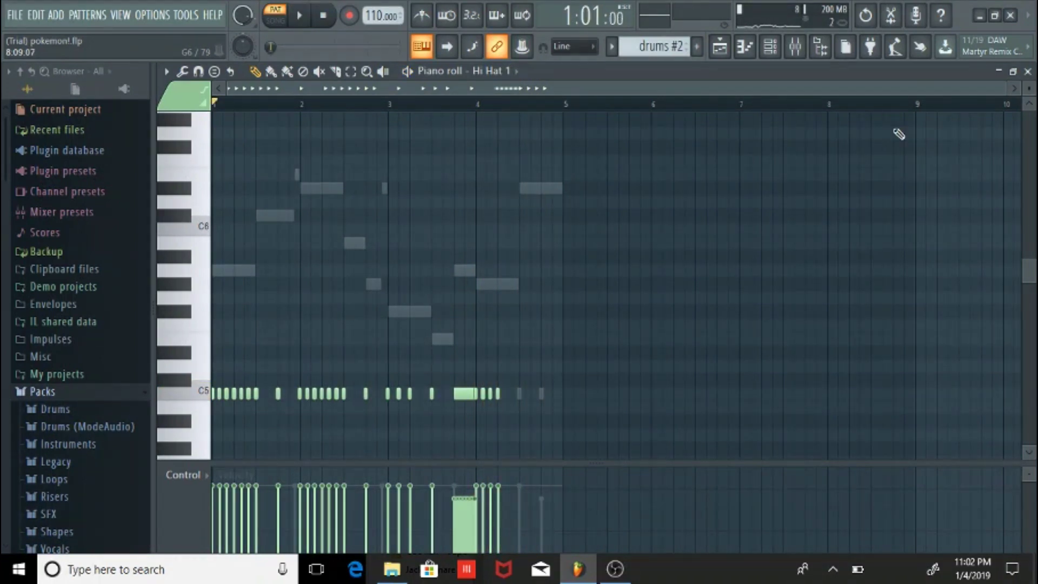
{"action": "left_click", "coordinate": [1028, 71]}
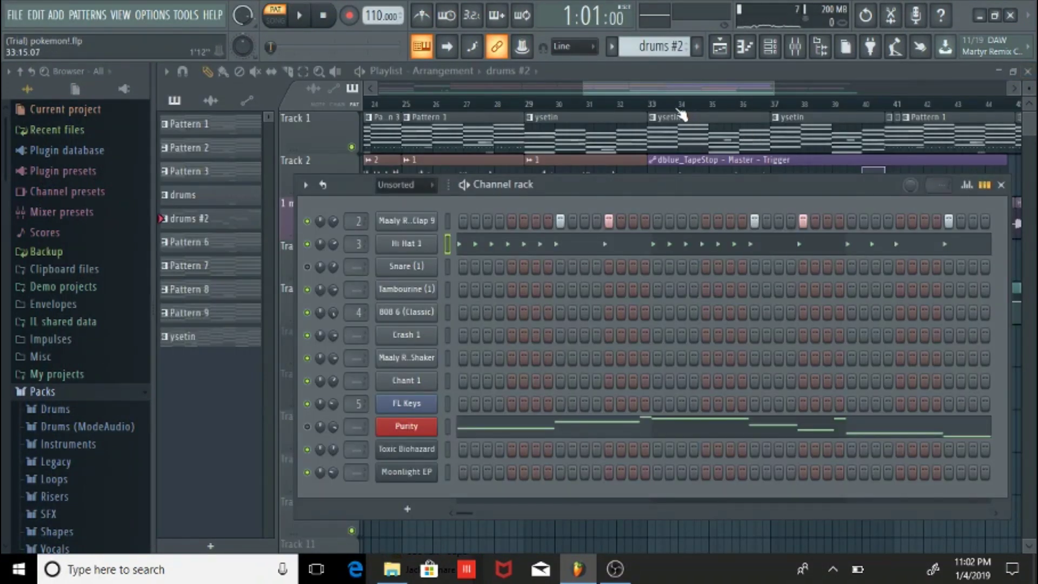
Step: Listen to the arrangement from bar 33 through the drums #2 section and stop playback
{"action": "left_click", "coordinate": [652, 105]}
{"action": "key", "text": "space"}
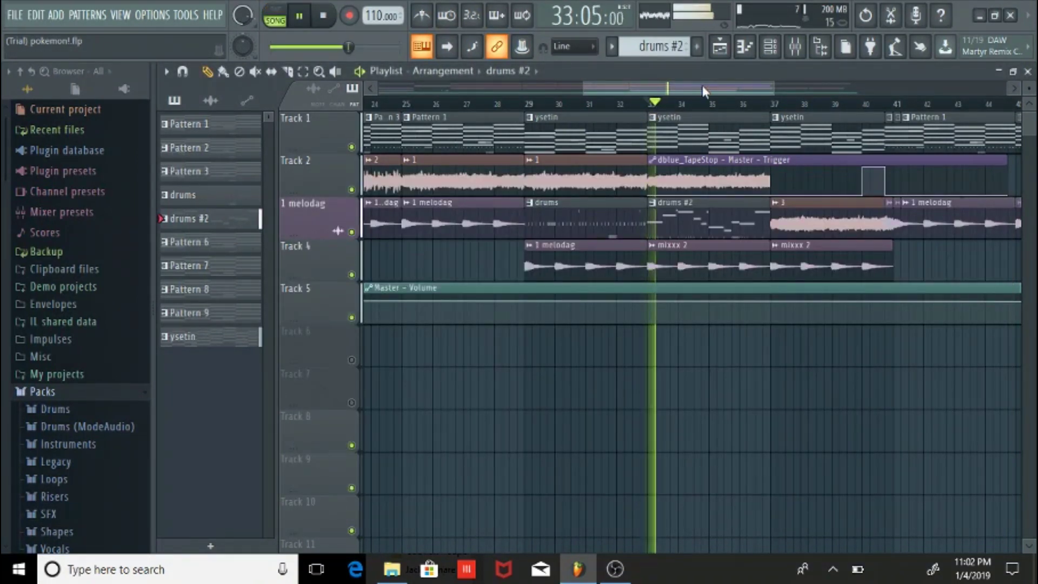
{"action": "left_click_drag", "start_coordinate": [689, 84], "coordinate": [716, 88]}
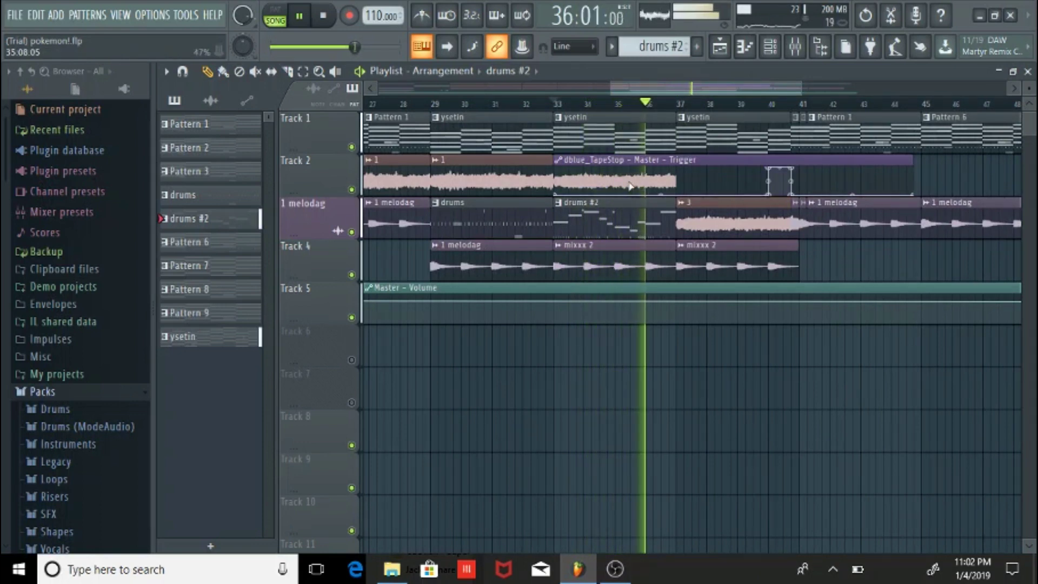
{"action": "key", "text": "space"}
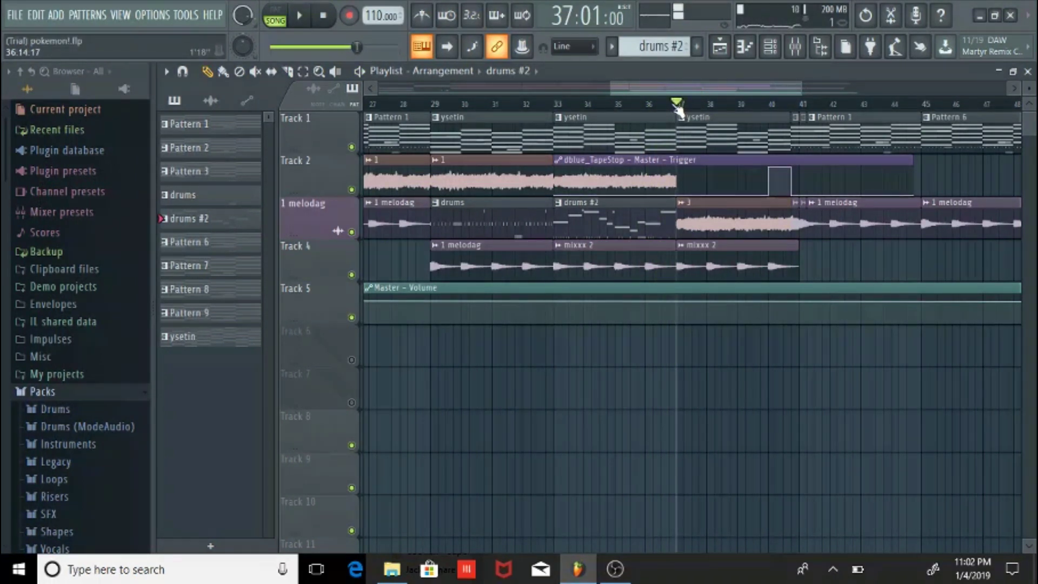
Step: Play the song from bar 37 into the raised part of the dblue_TapeStop trigger automation and stop playback
{"action": "key", "text": "space"}
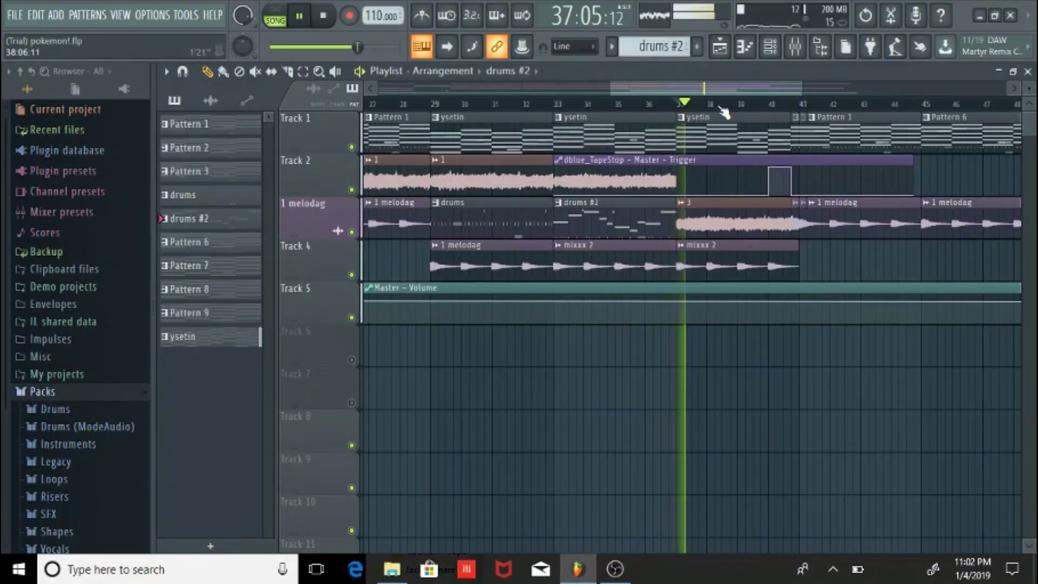
{"action": "left_click_drag", "start_coordinate": [697, 89], "coordinate": [728, 88]}
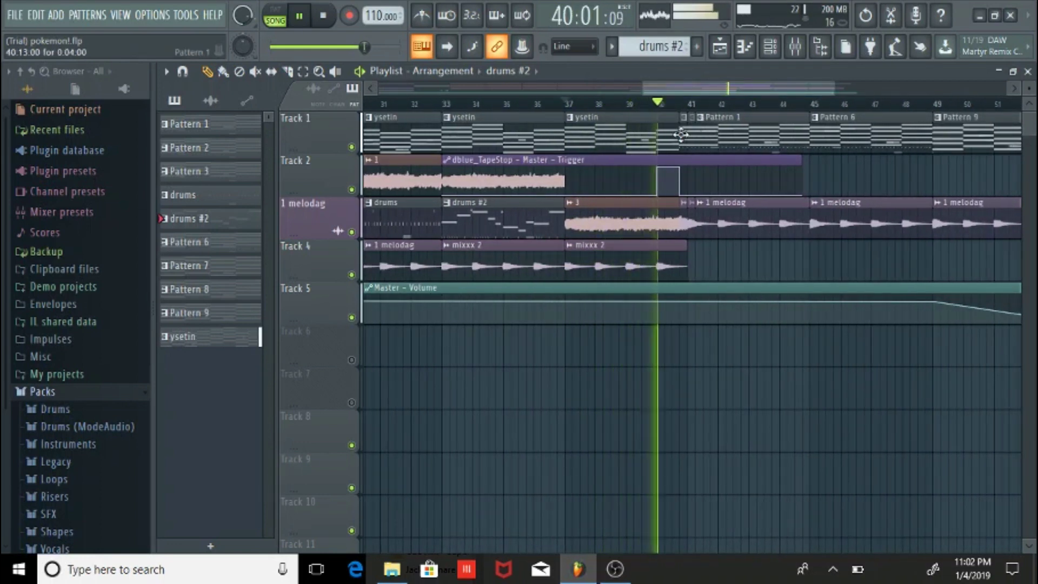
{"action": "key", "text": "space"}
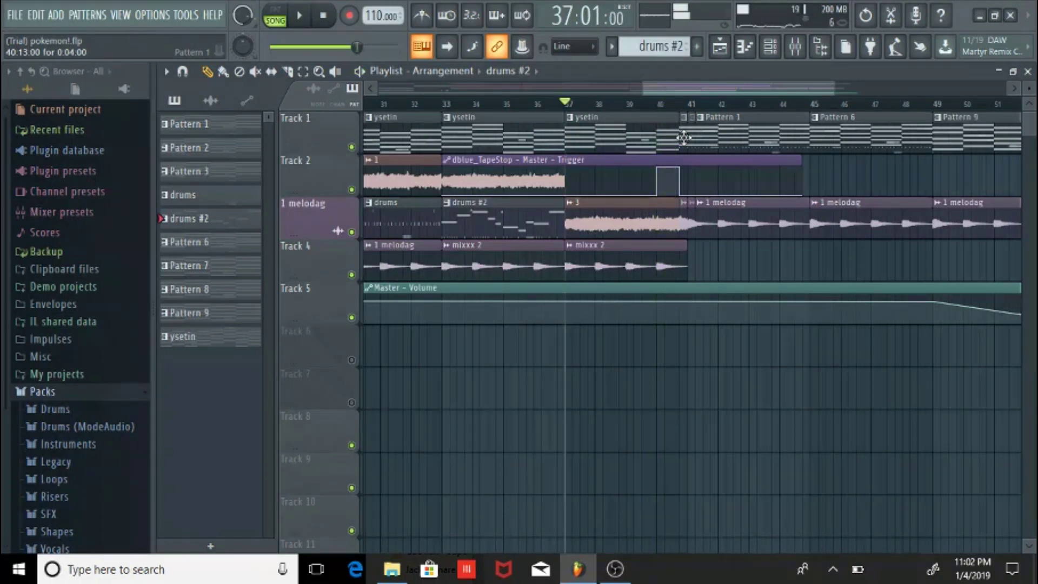
Step: Play the song from position 40:13 through the short repeated clips into Pattern 1, and stop playback
{"action": "left_click_drag", "start_coordinate": [833, 93], "coordinate": [778, 106]}
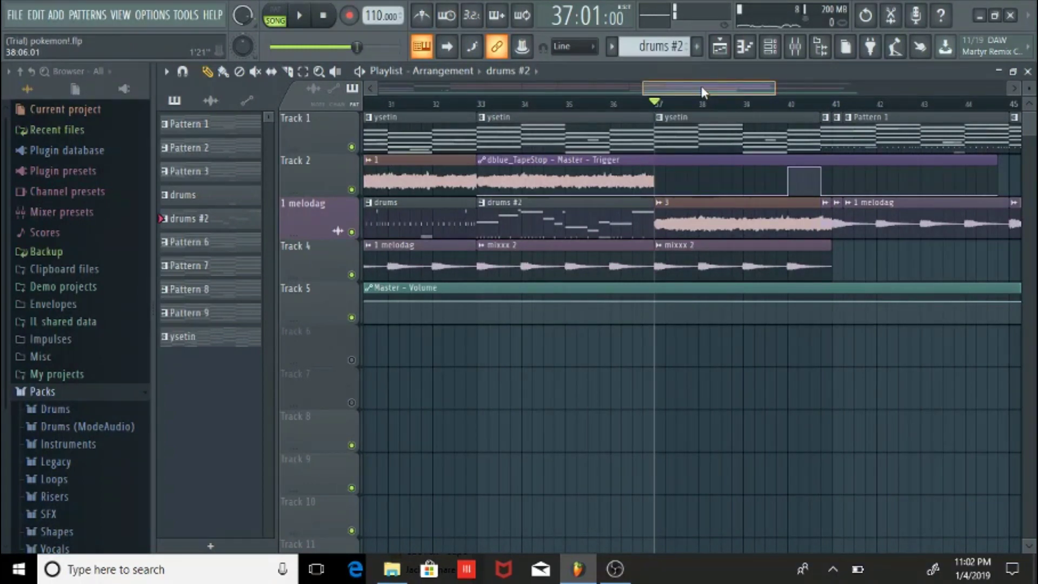
{"action": "left_click_drag", "start_coordinate": [703, 92], "coordinate": [737, 92]}
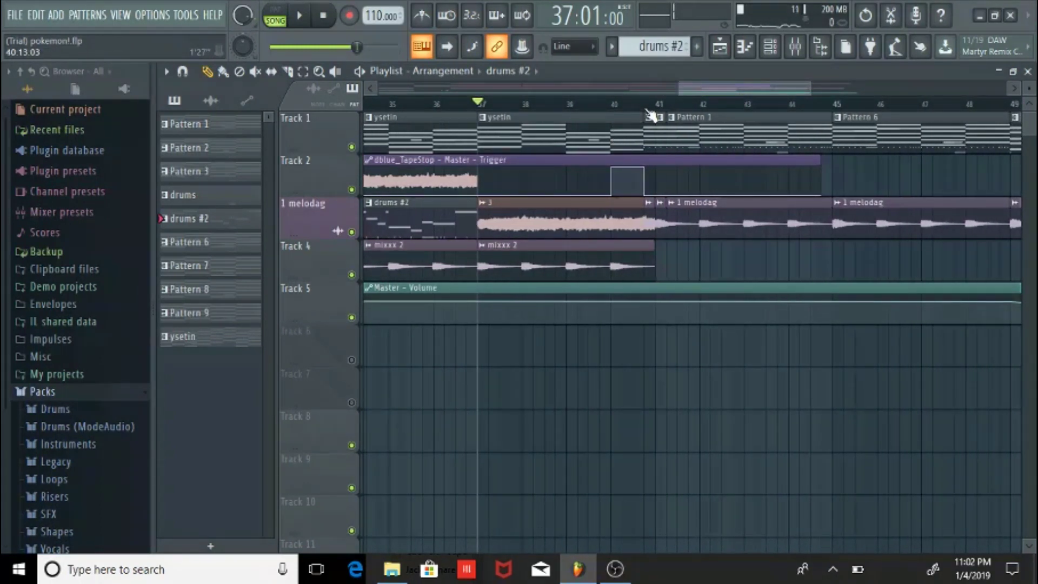
{"action": "left_click", "coordinate": [646, 108]}
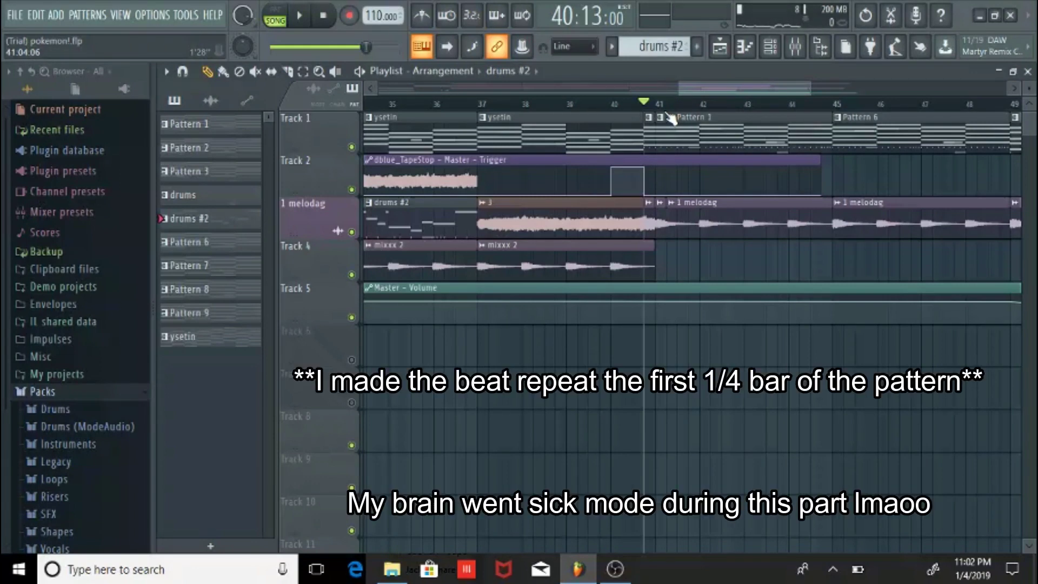
{"action": "key", "text": "space"}
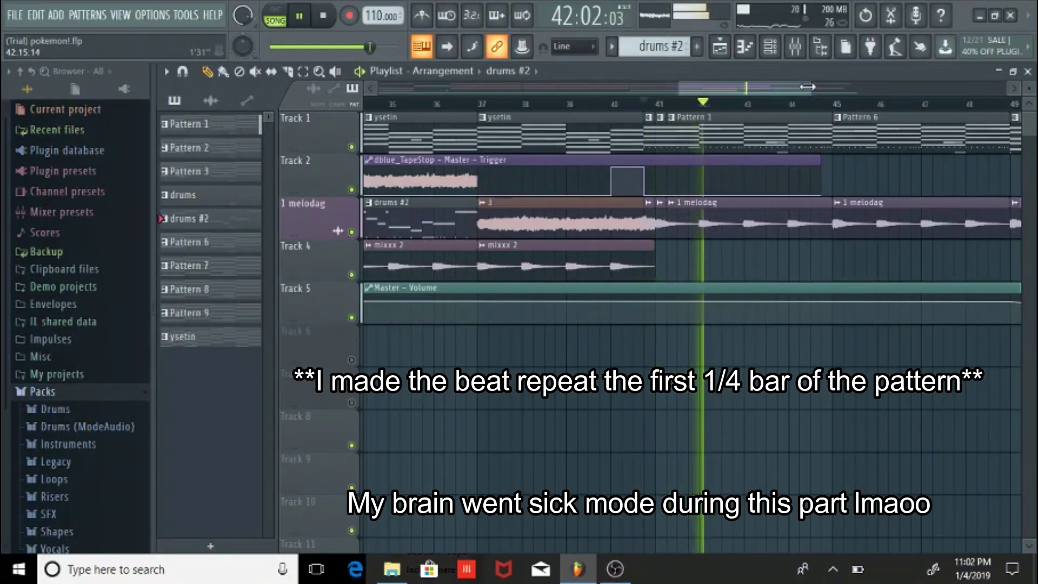
{"action": "left_click_drag", "start_coordinate": [809, 90], "coordinate": [823, 93]}
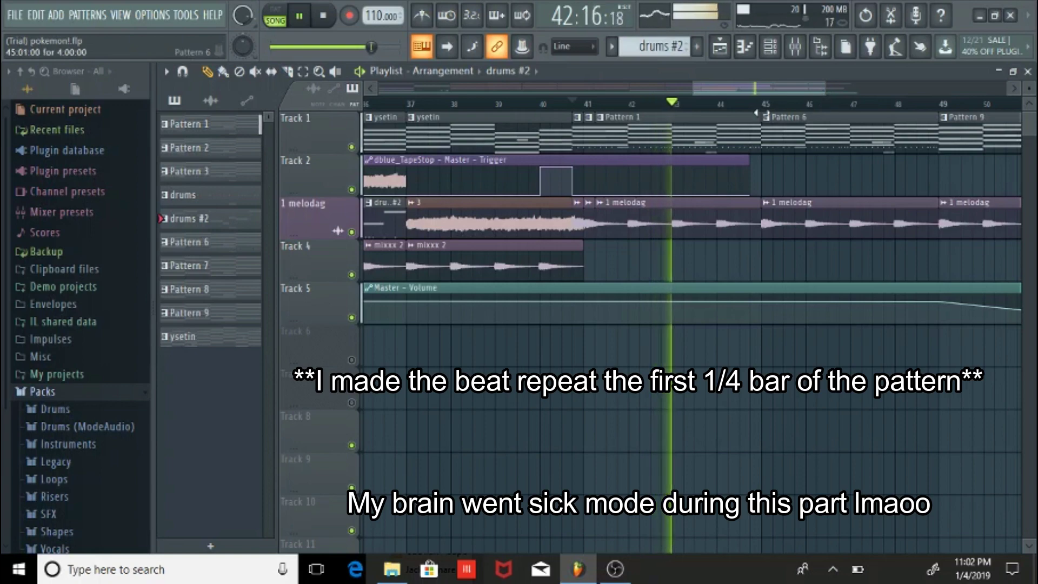
{"action": "key", "text": "space"}
Step: View the channels of Pattern 1, close them, and replay the transition from position 40:13
{"action": "double_click", "coordinate": [628, 135]}
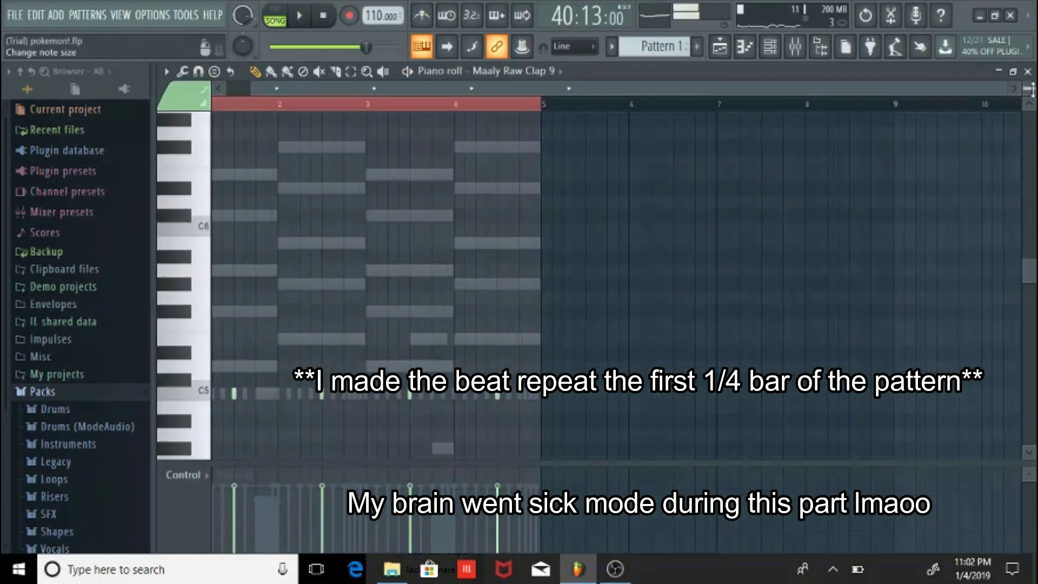
{"action": "left_click", "coordinate": [1029, 73]}
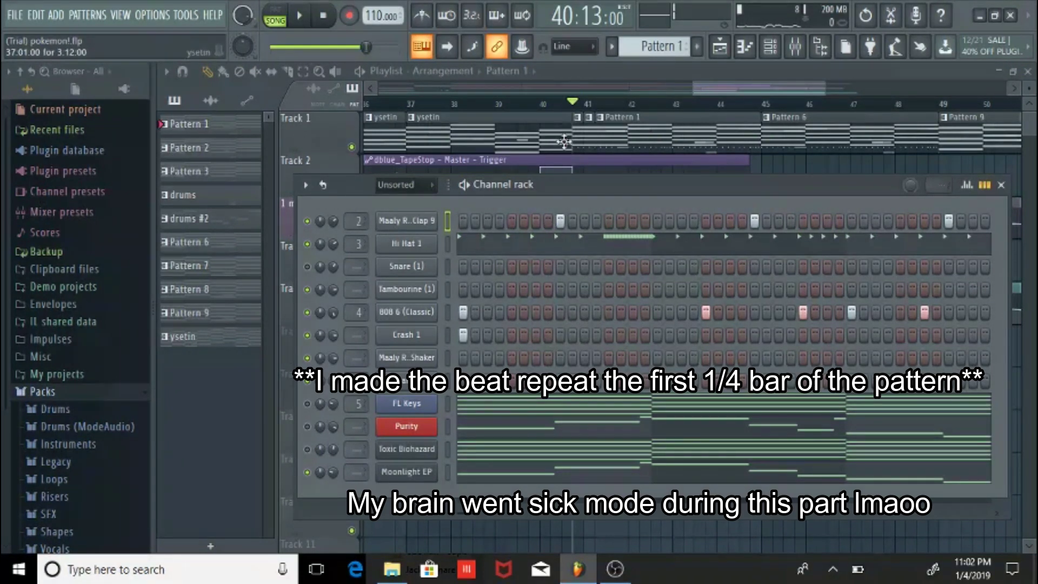
{"action": "key", "text": "F6"}
{"action": "key", "text": "space"}
{"action": "key", "text": "space"}
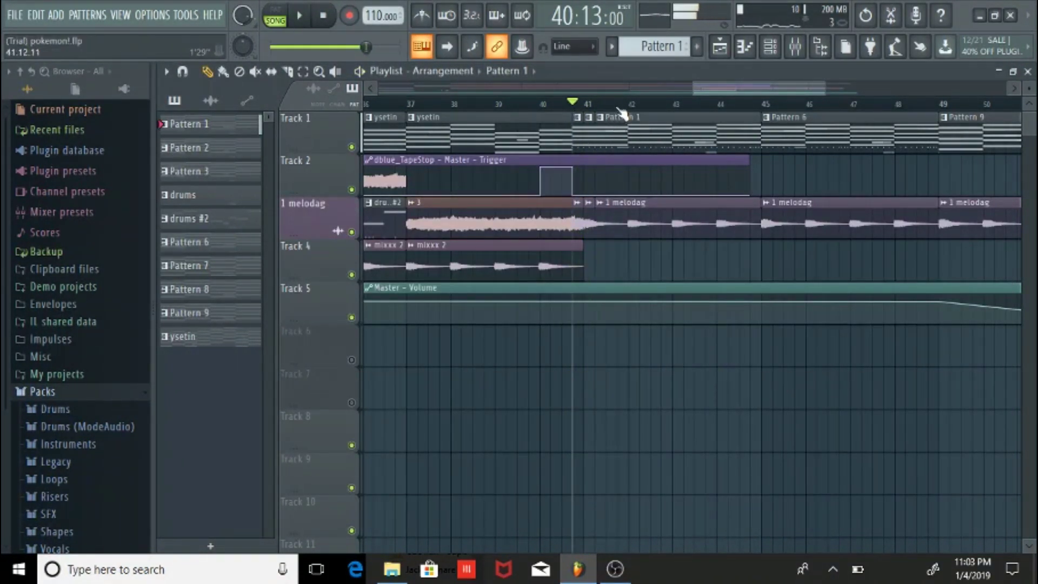
Step: View the Maaly Raw Clap 9 notes of Pattern 1 in the piano roll and return to the playlist
{"action": "double_click", "coordinate": [577, 131]}
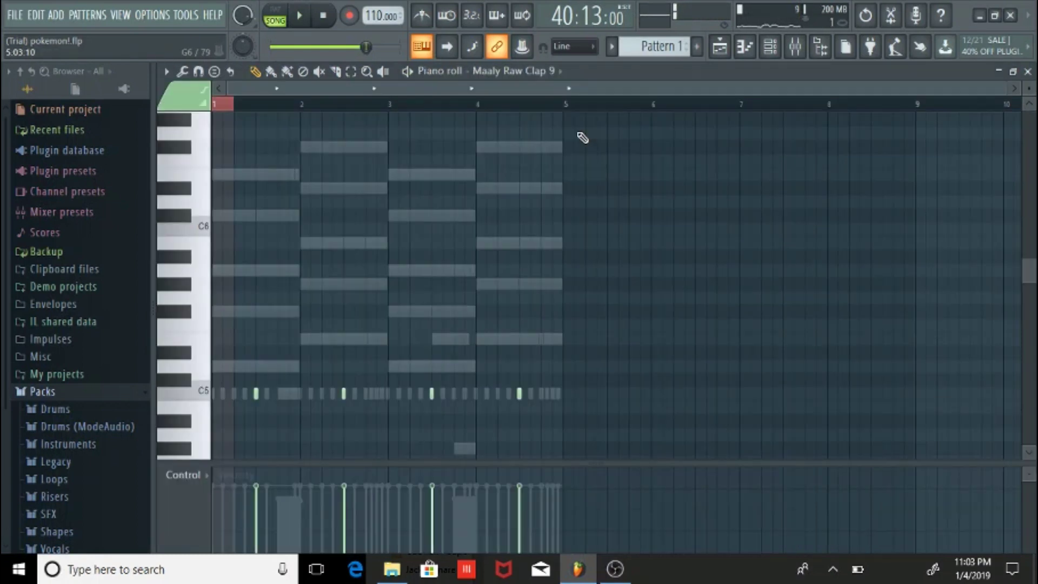
{"action": "left_click", "coordinate": [1028, 72]}
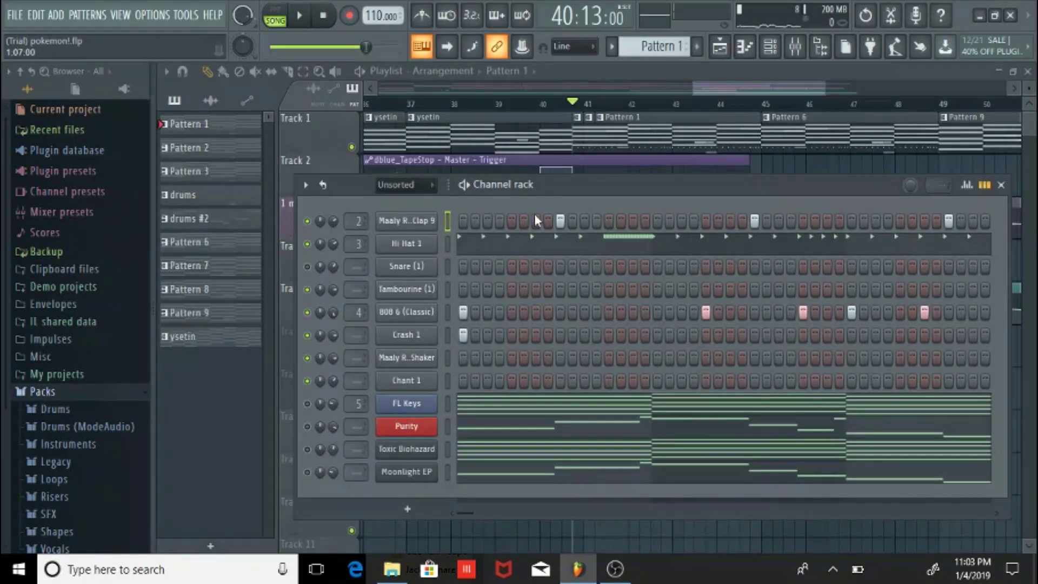
{"action": "left_click", "coordinate": [577, 117]}
{"action": "left_click", "coordinate": [577, 107]}
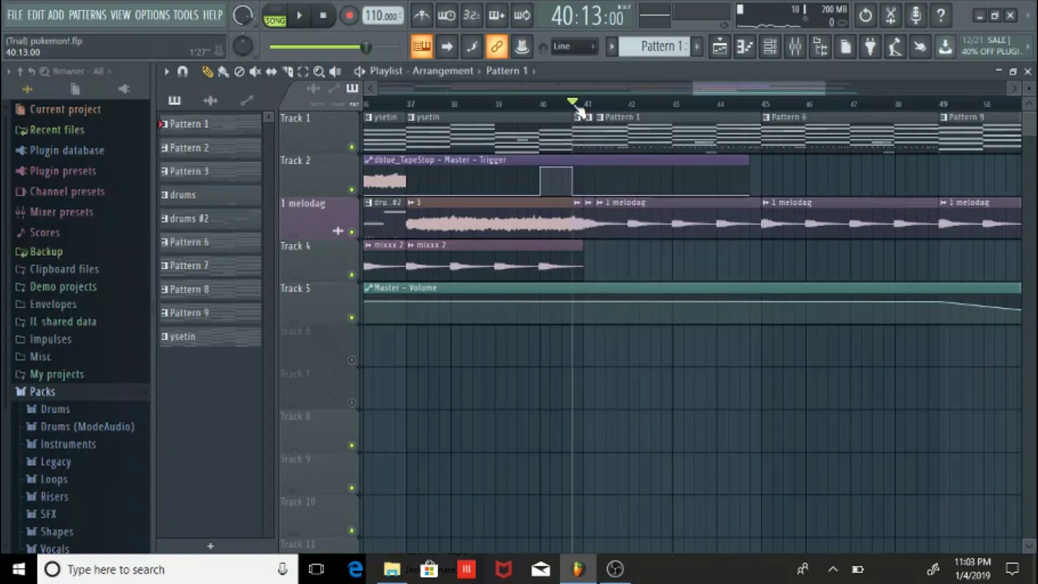
Step: Play the song from position 40:13 into Pattern 1 and stop playback
{"action": "key", "text": "space"}
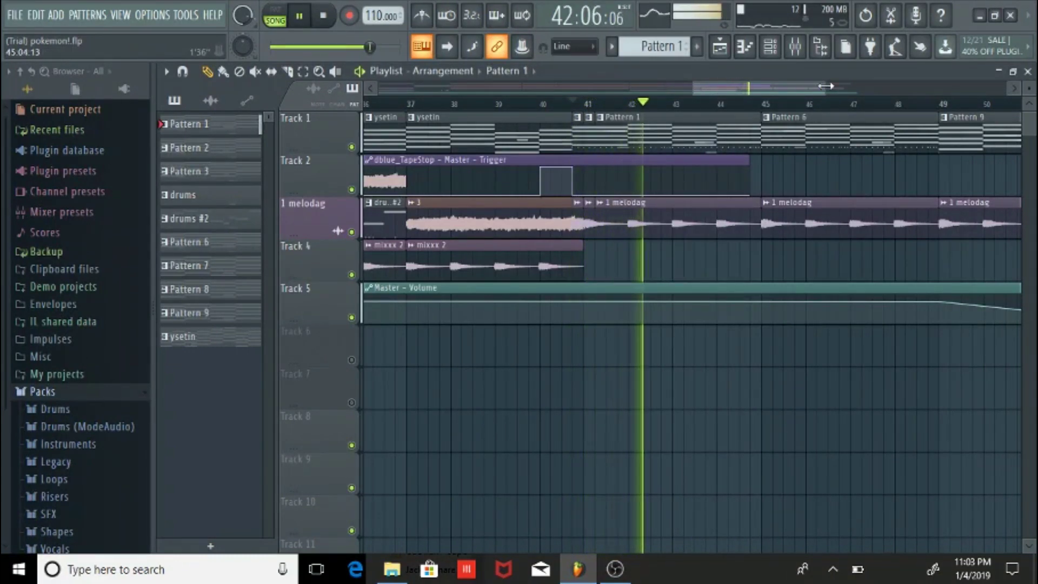
{"action": "left_click_drag", "start_coordinate": [833, 89], "coordinate": [864, 91]}
{"action": "key", "text": "space"}
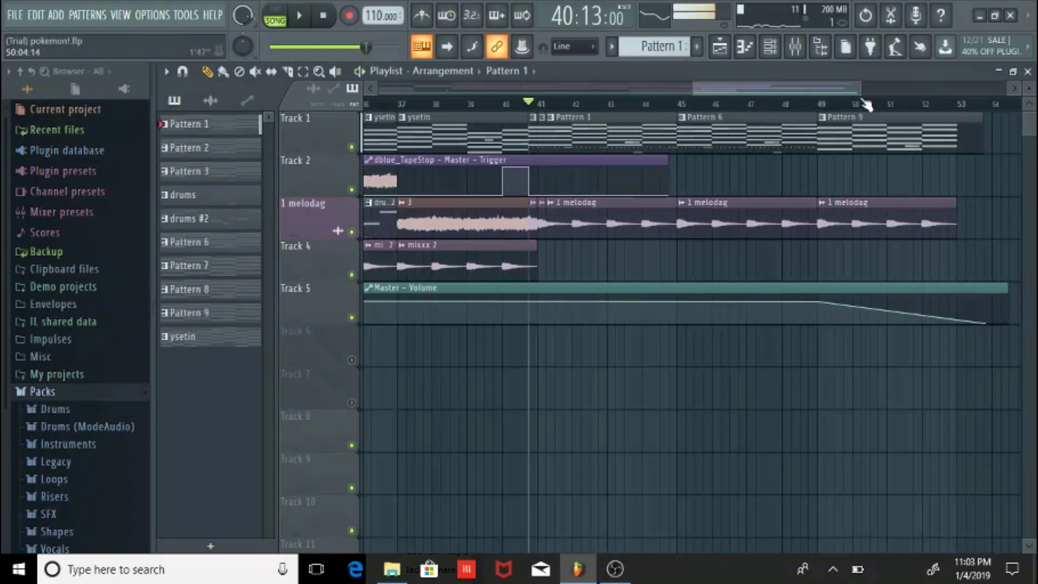
Step: Add audio clip 1 to Track 2 at bars 45 and 49, under Pattern 6 and Pattern 9
{"action": "left_click_drag", "start_coordinate": [692, 90], "coordinate": [601, 90]}
{"action": "left_click", "coordinate": [553, 163]}
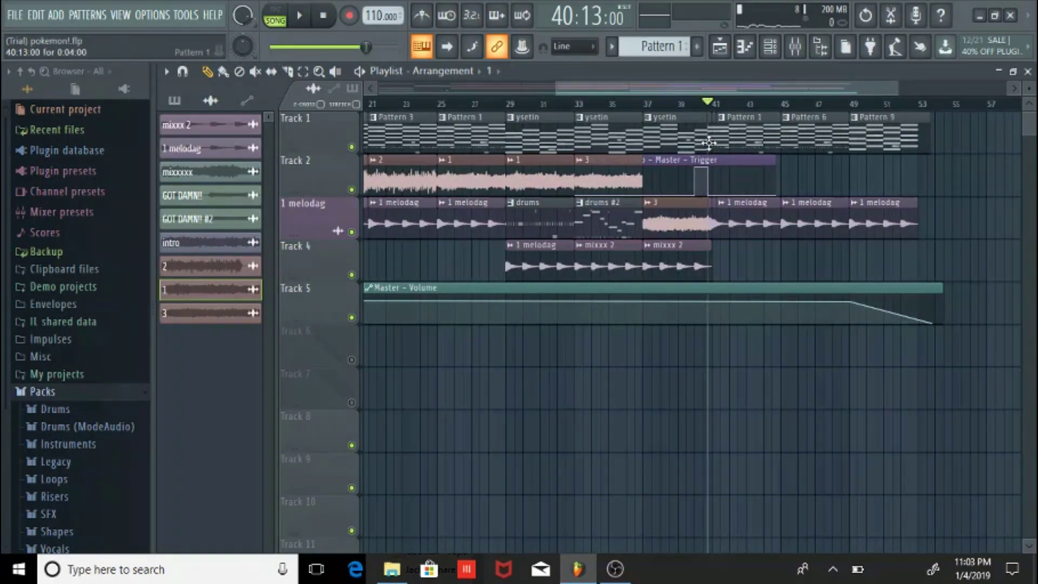
{"action": "left_click", "coordinate": [787, 171]}
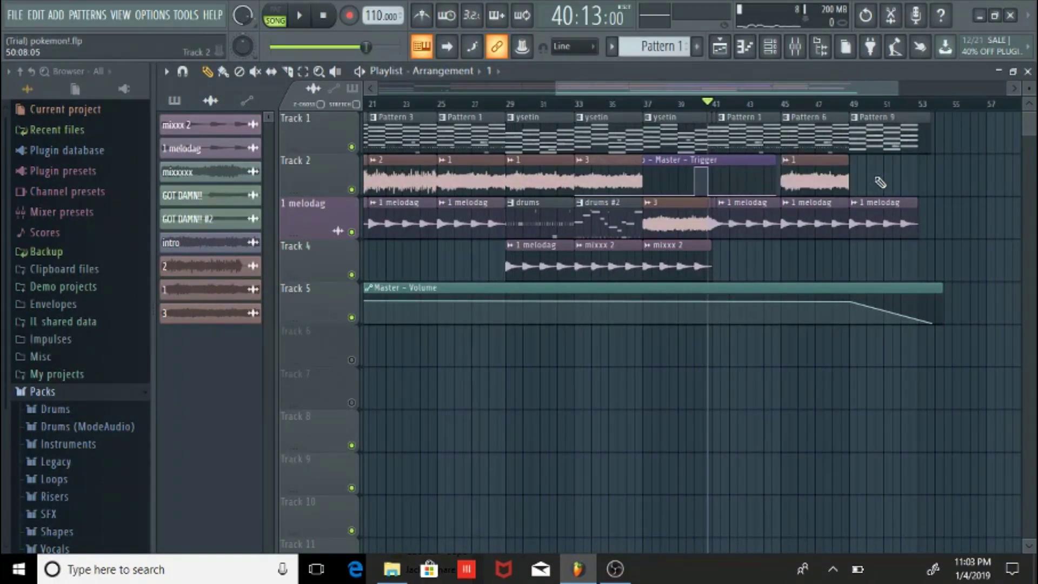
{"action": "left_click", "coordinate": [855, 174]}
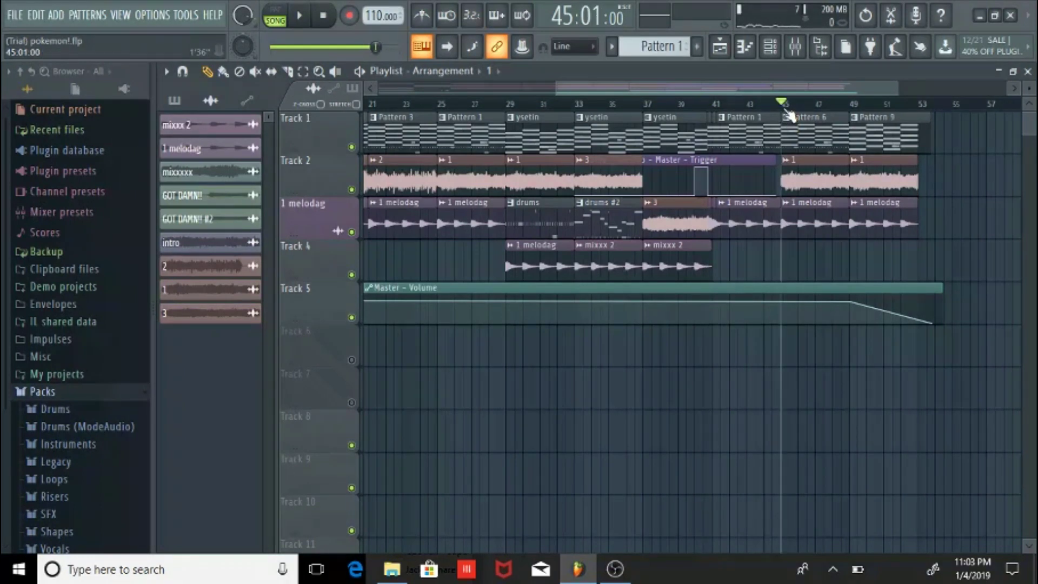
Step: Play the song from bar 45 through the Pattern 6 section, pick Pattern 9, and stop playback
{"action": "key", "text": "space"}
{"action": "left_click_drag", "start_coordinate": [777, 88], "coordinate": [810, 88]}
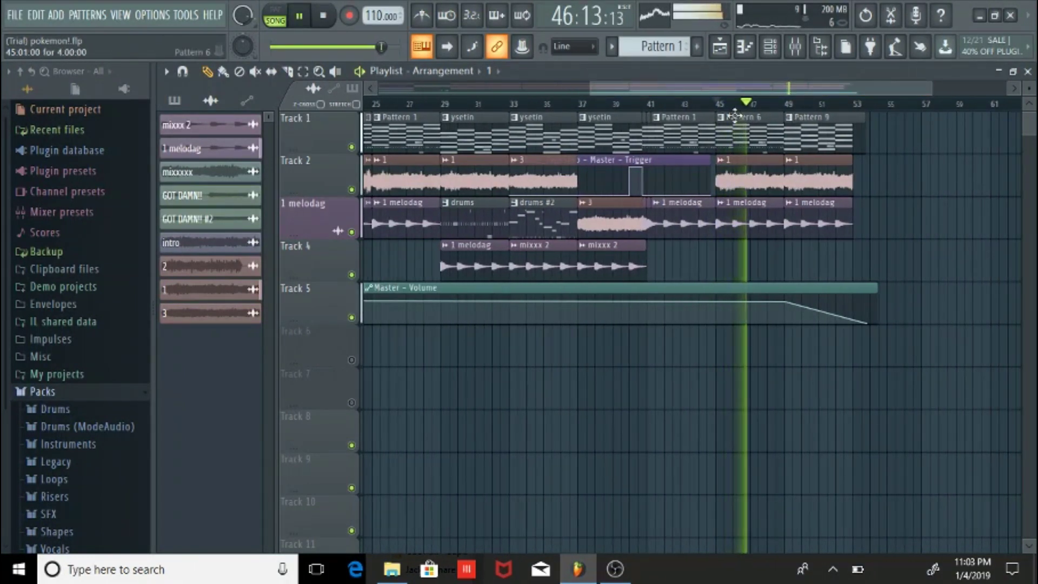
{"action": "left_click_drag", "start_coordinate": [749, 92], "coordinate": [779, 98]}
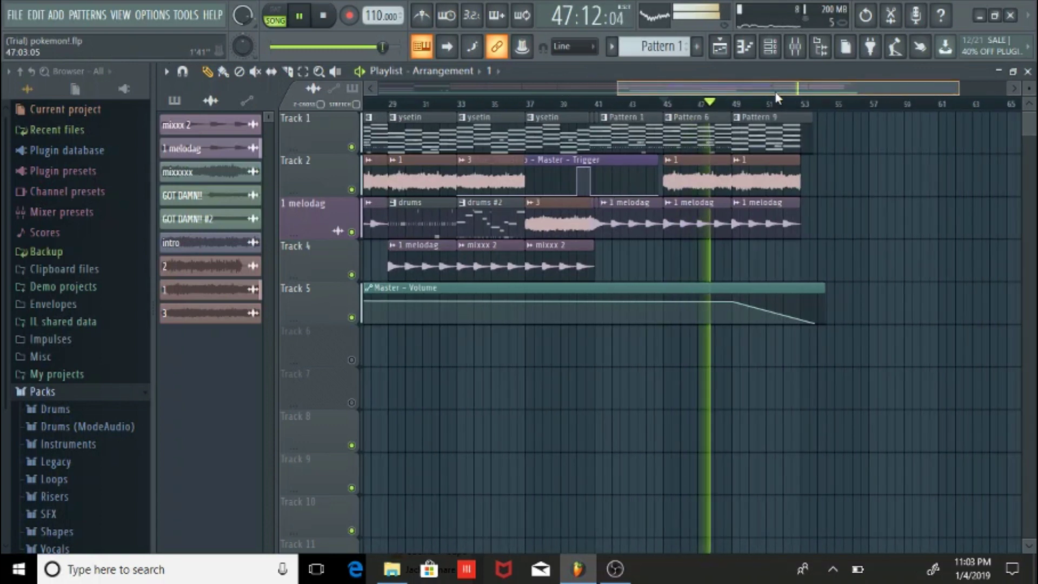
{"action": "left_click", "coordinate": [760, 152]}
{"action": "key", "text": "space"}
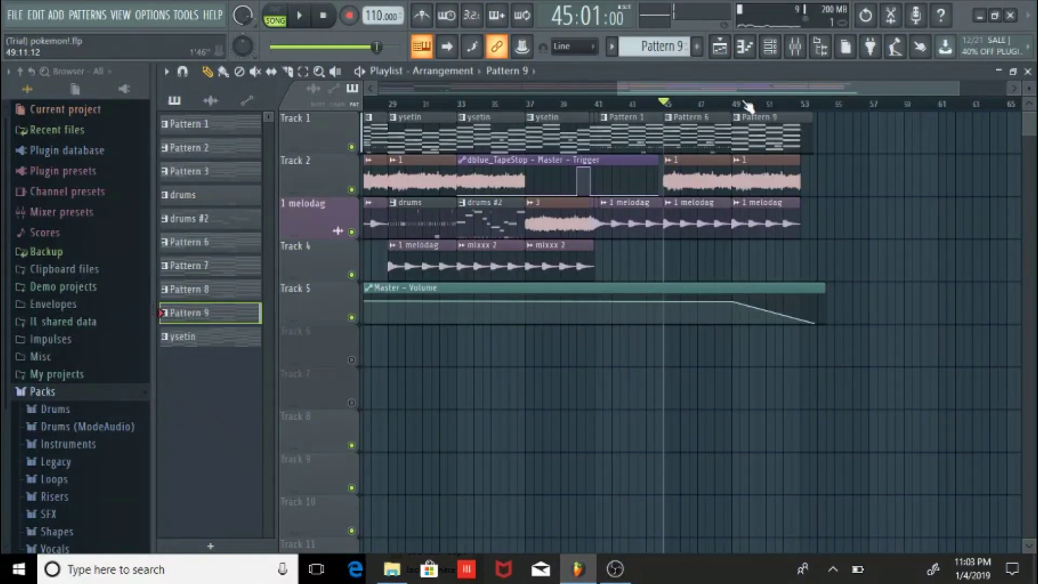
Step: Show the whole arrangement and play the intro from bar 1, stopping after a short listen
{"action": "left_click_drag", "start_coordinate": [713, 86], "coordinate": [724, 88]}
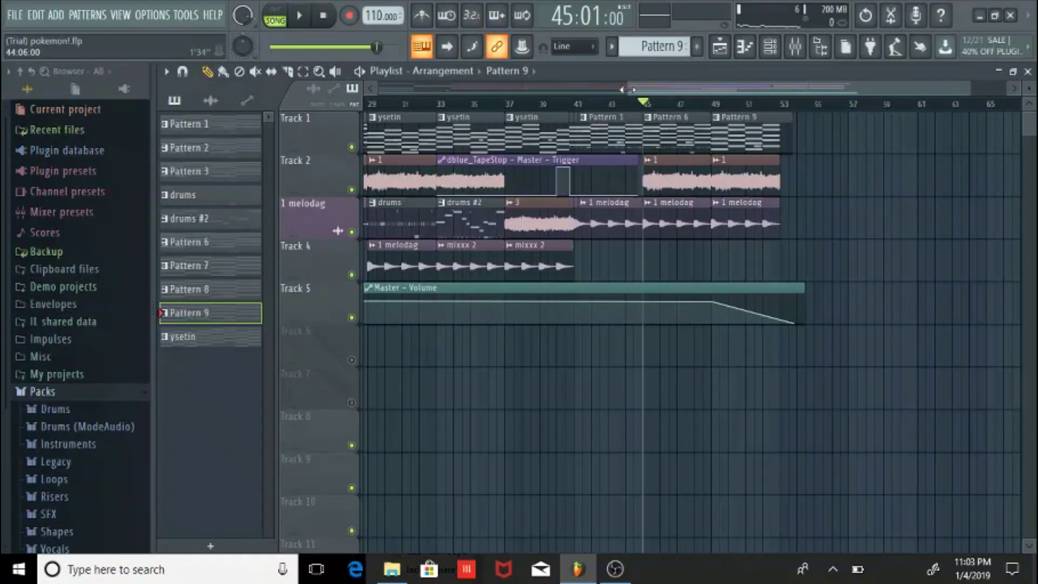
{"action": "left_click_drag", "start_coordinate": [627, 87], "coordinate": [292, 92]}
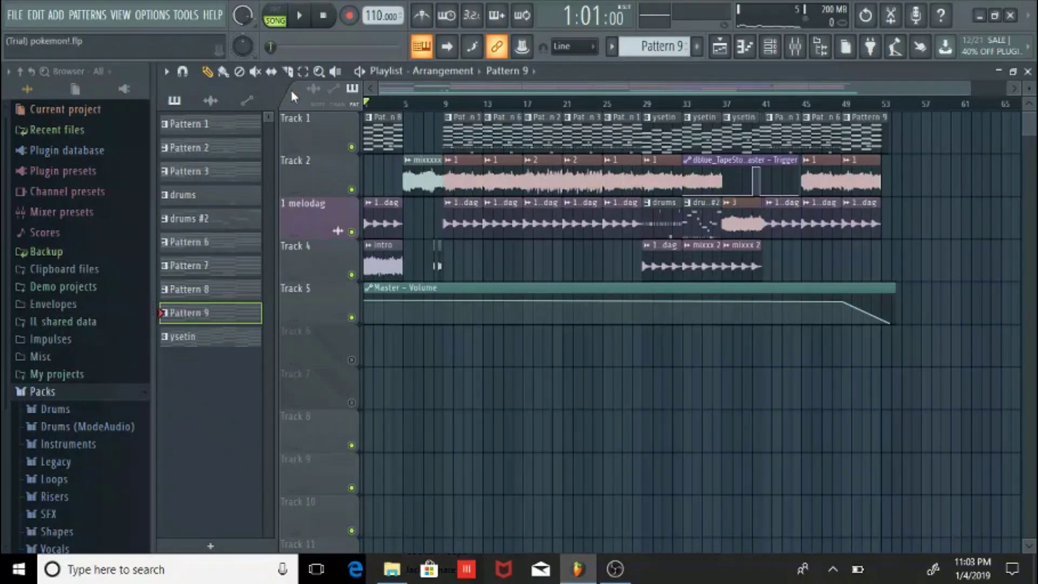
{"action": "key", "text": "space"}
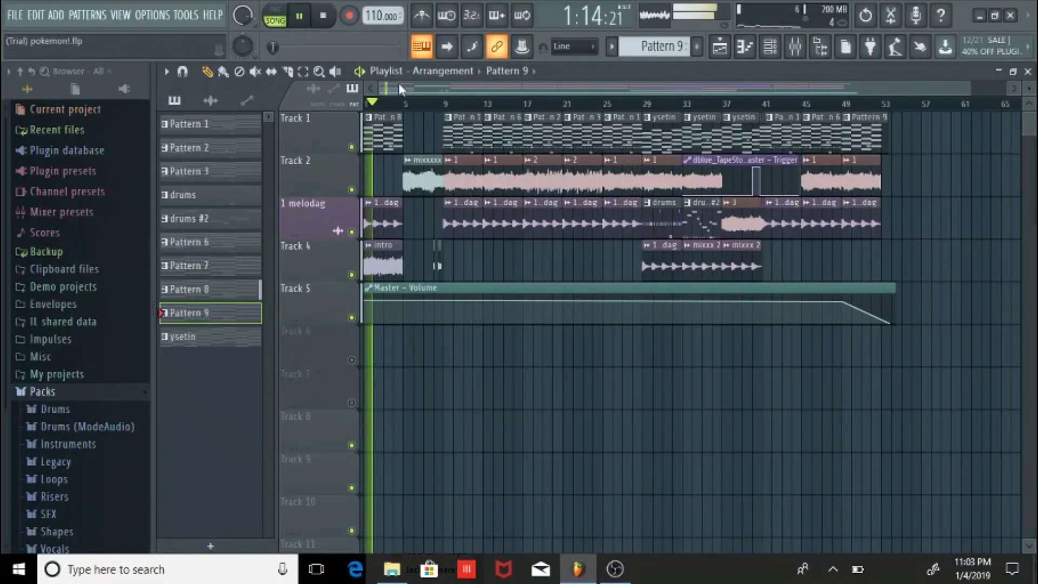
{"action": "key", "text": "space"}
Step: Play the mixxxxx transition from bar 7 into Pattern 1 and stop playback
{"action": "left_click", "coordinate": [423, 108]}
{"action": "key", "text": "space"}
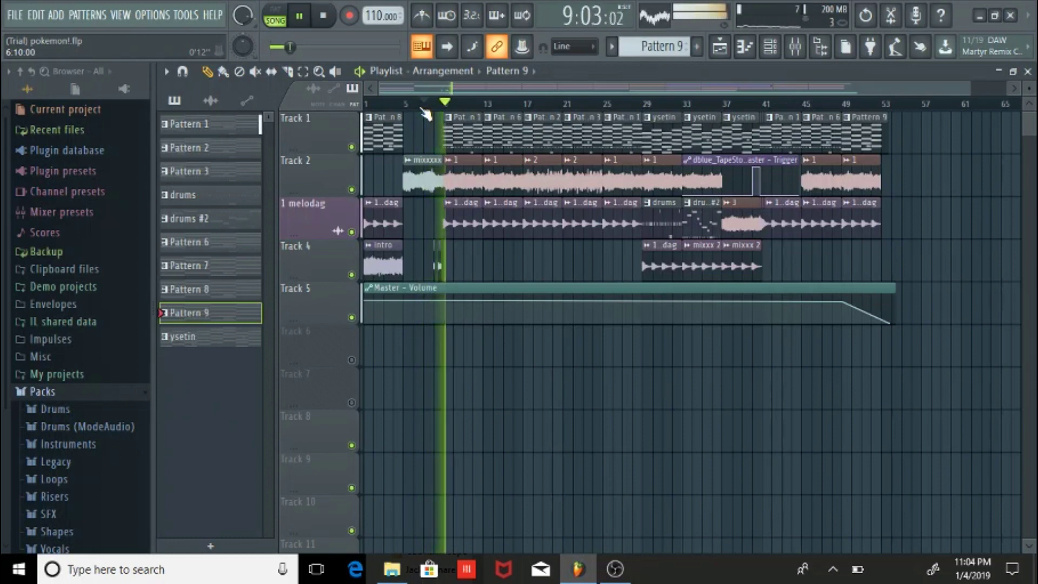
{"action": "key", "text": "space"}
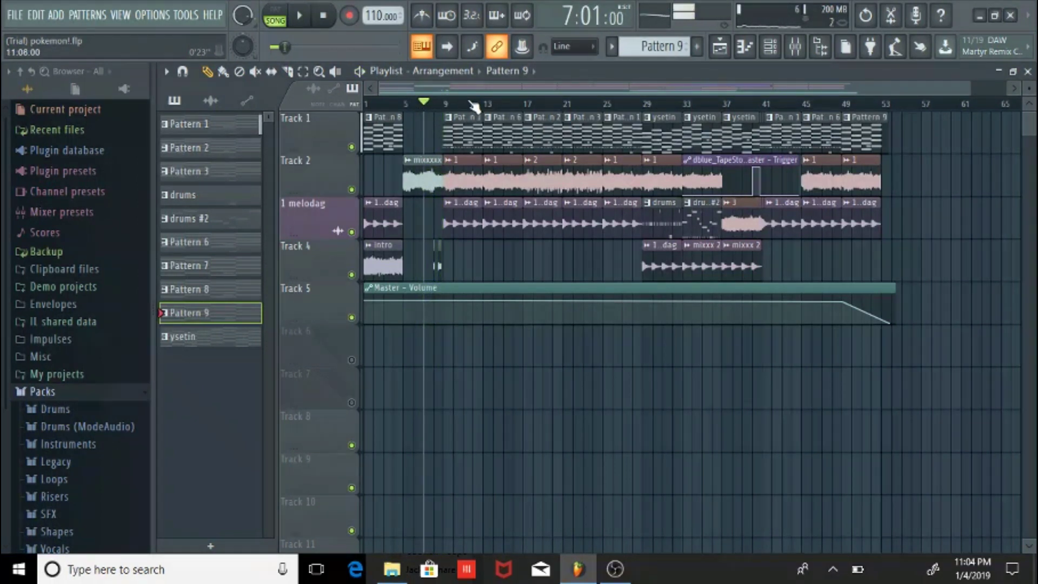
Step: Skim the rest of the arrangement by moving the song position through bars 18, 26, 34 and 40 to the final Pattern 9 section
{"action": "left_click", "coordinate": [468, 102]}
{"action": "left_click", "coordinate": [492, 105]}
{"action": "left_click", "coordinate": [533, 104]}
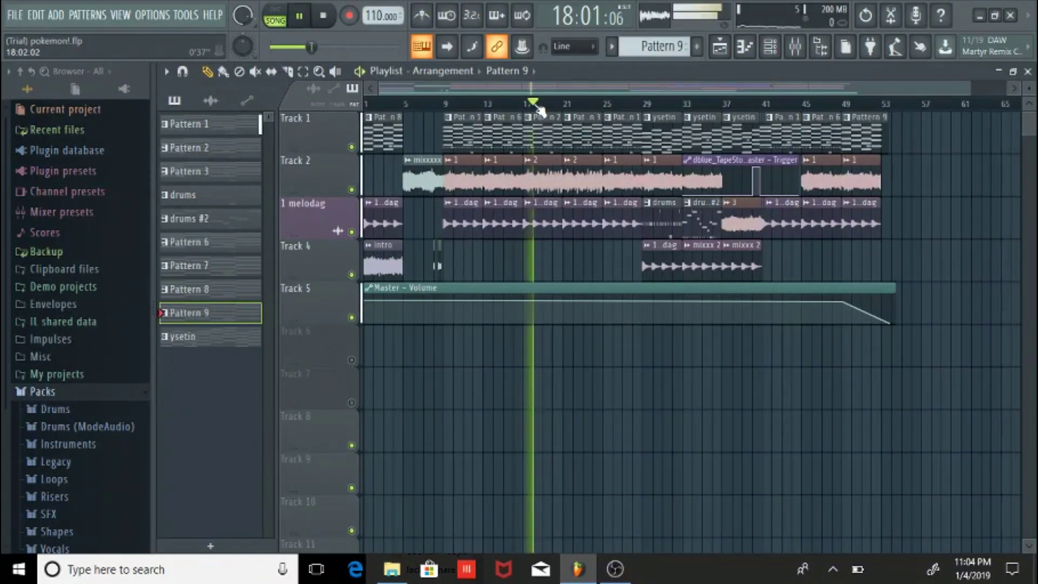
{"action": "left_click", "coordinate": [612, 104]}
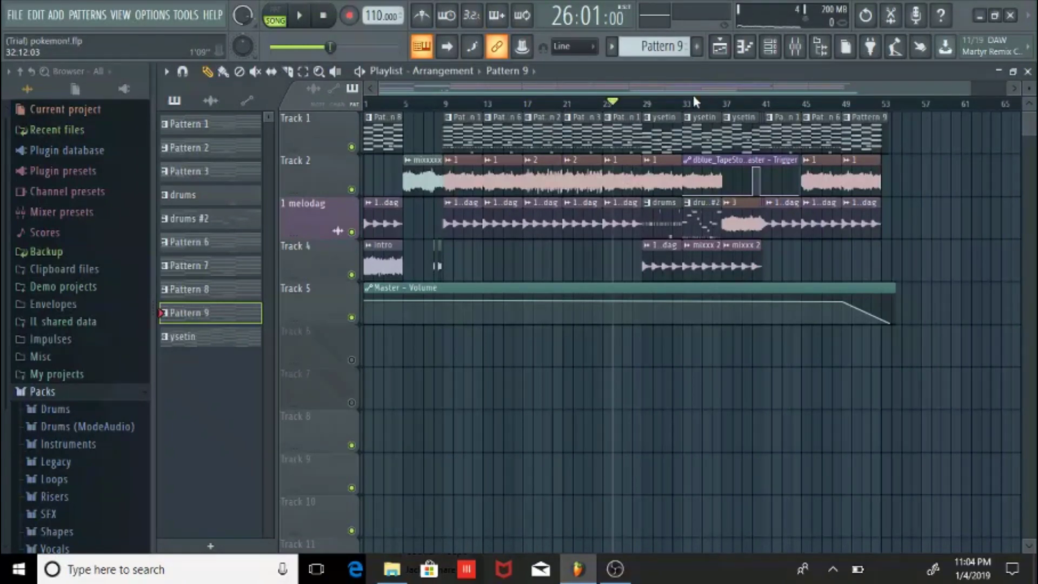
{"action": "left_click", "coordinate": [693, 104]}
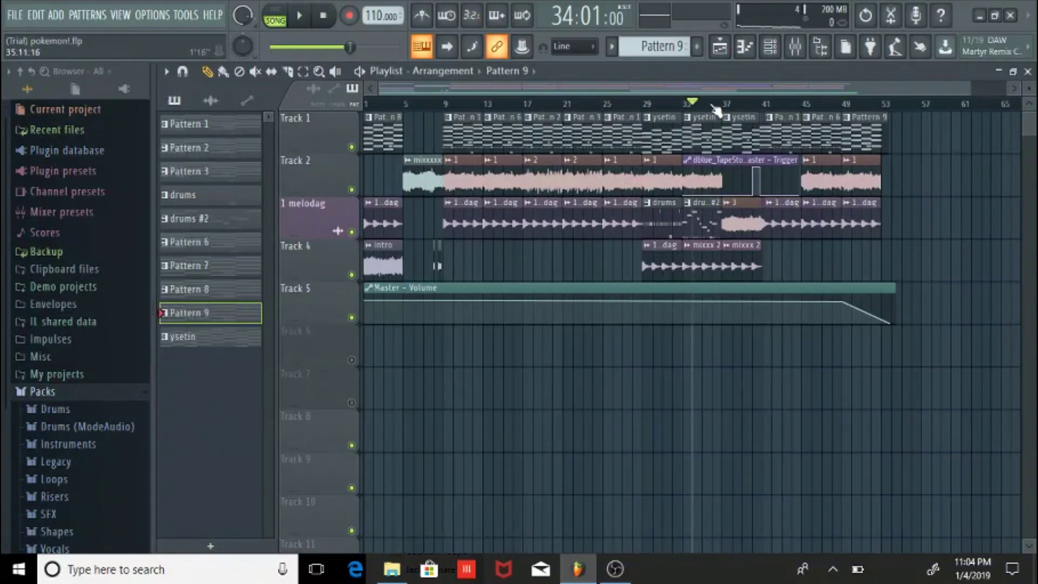
{"action": "left_click", "coordinate": [752, 103]}
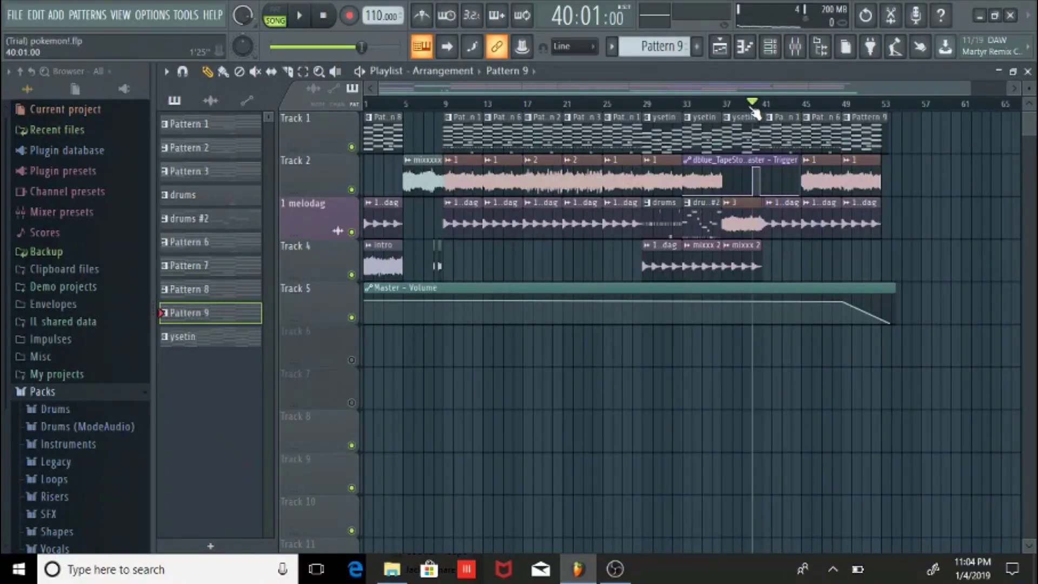
{"action": "left_click", "coordinate": [784, 105]}
{"action": "left_click", "coordinate": [831, 105]}
{"action": "left_click", "coordinate": [843, 105]}
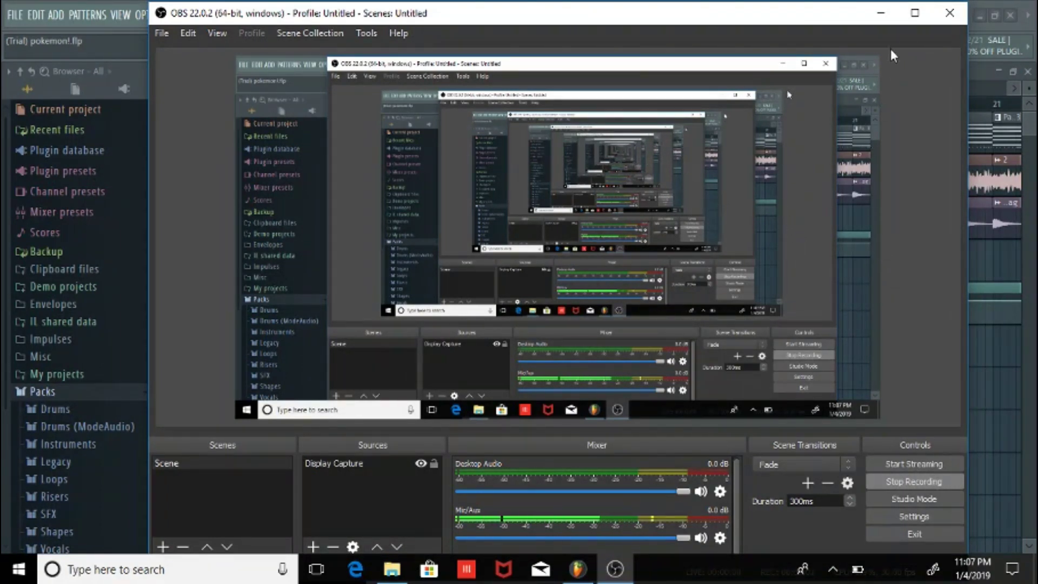
Step: Return from OBS to FL Studio, close the mixer, and play the mixxxxx section from bar 5, unmuting Track 4 during playback
{"action": "left_click", "coordinate": [881, 14]}
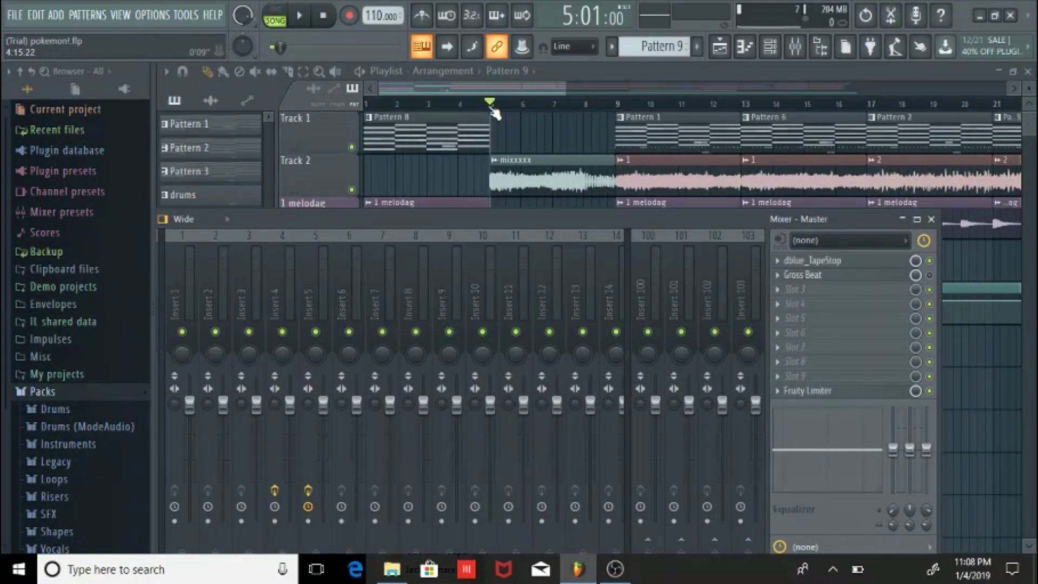
{"action": "key", "text": "F9"}
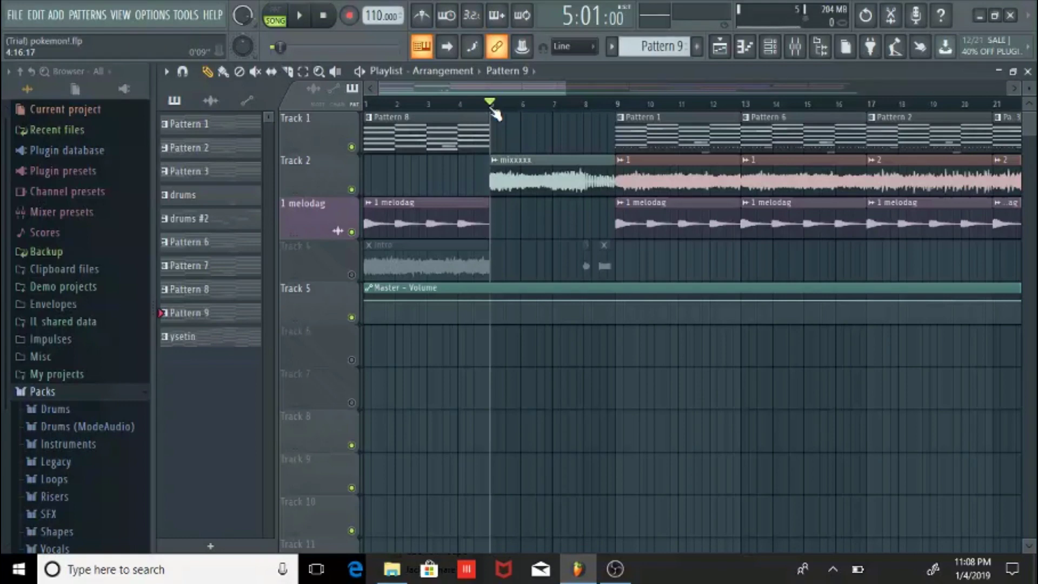
{"action": "key", "text": "space"}
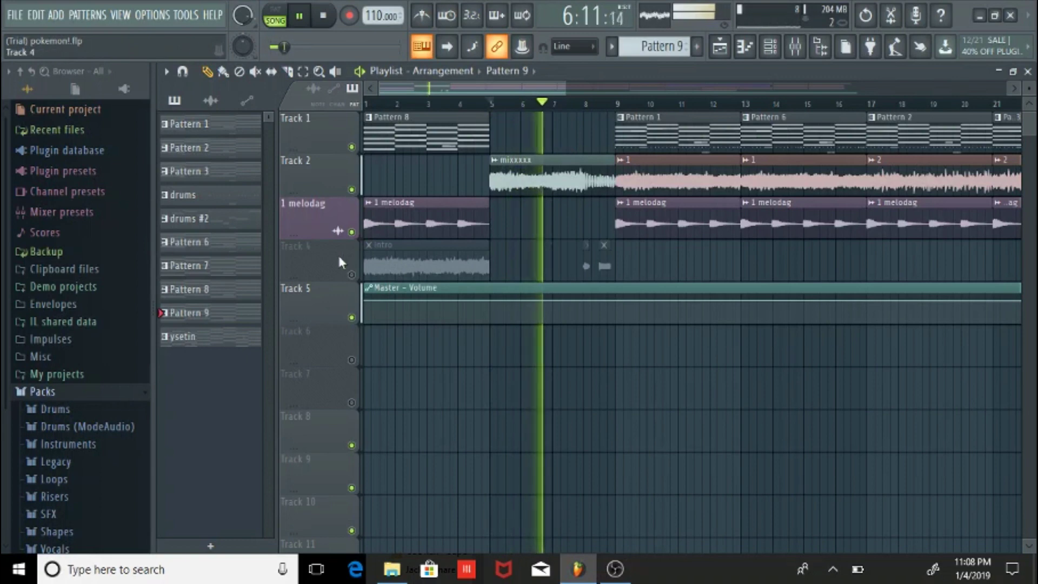
{"action": "left_click", "coordinate": [351, 274]}
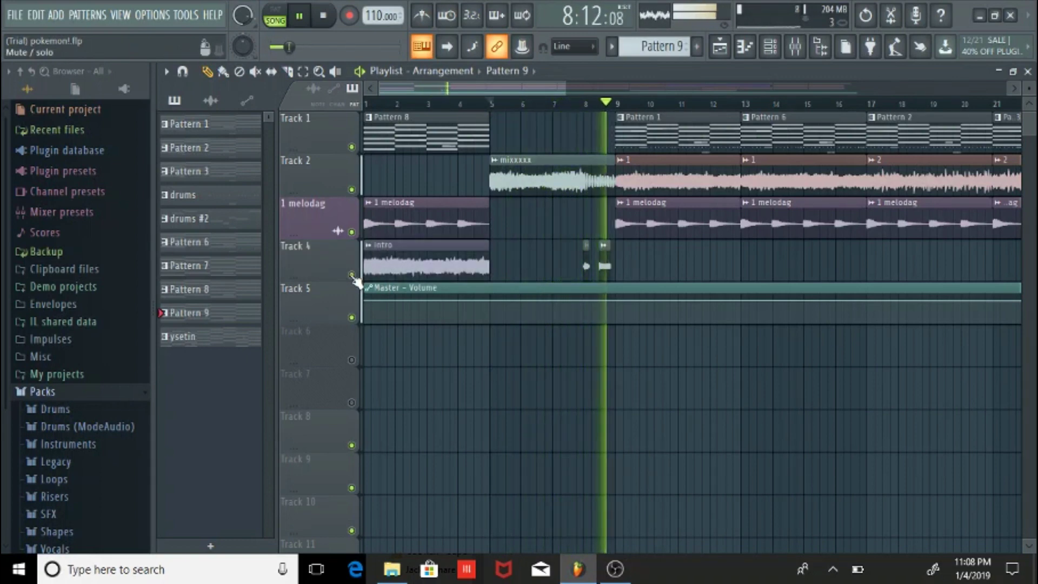
{"action": "key", "text": "space"}
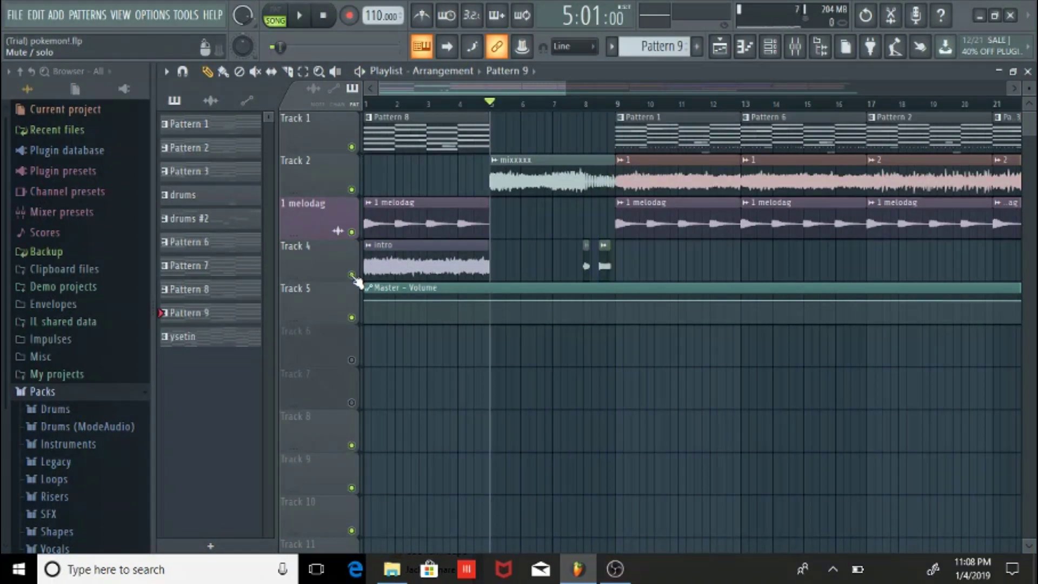
Step: Review the channels of Pattern 9, close them, and open the Gross Beat effect on the Master mixer track
{"action": "left_click", "coordinate": [773, 50]}
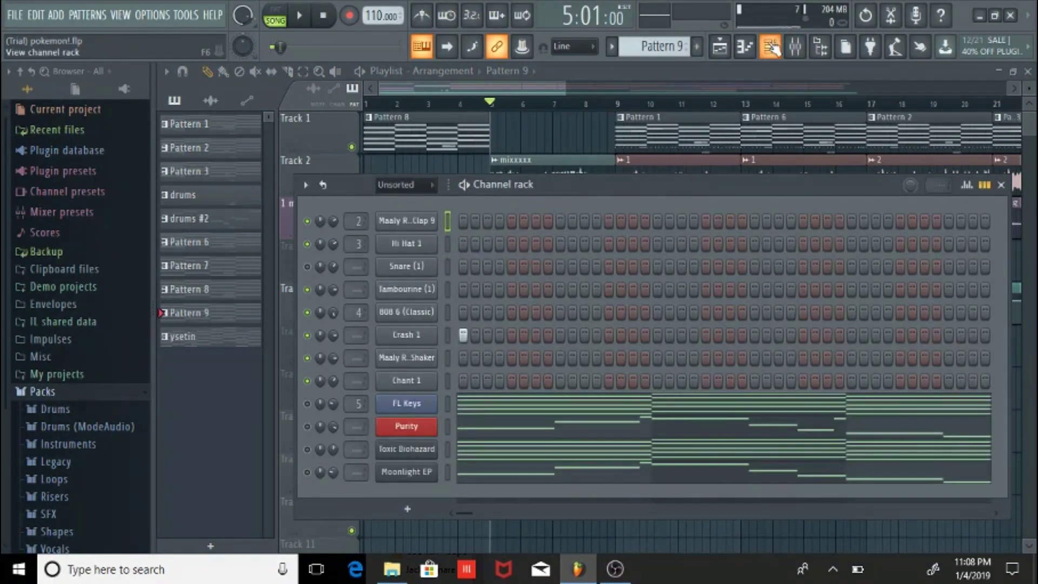
{"action": "left_click", "coordinate": [772, 49]}
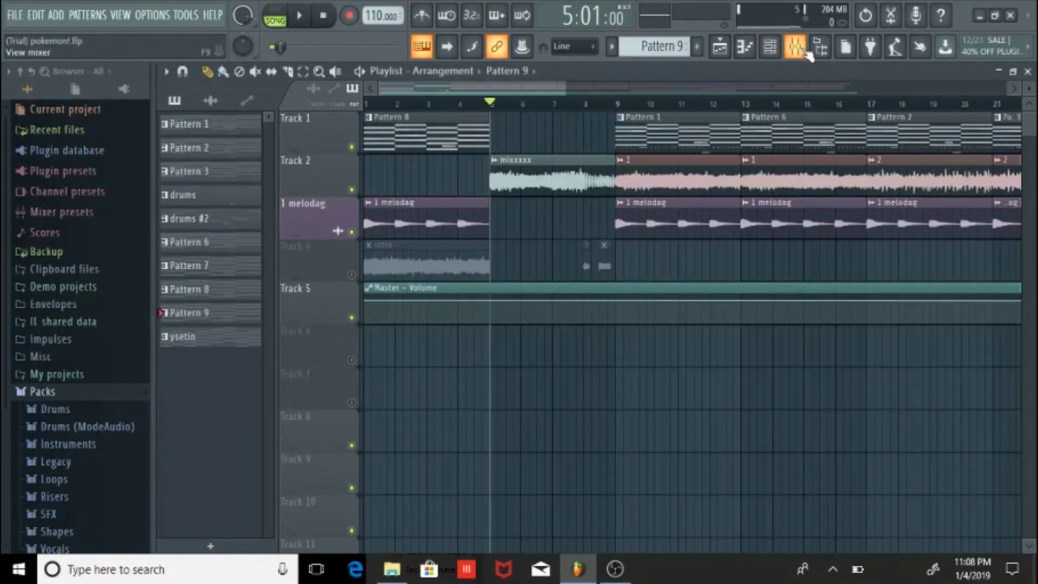
{"action": "left_click", "coordinate": [795, 48]}
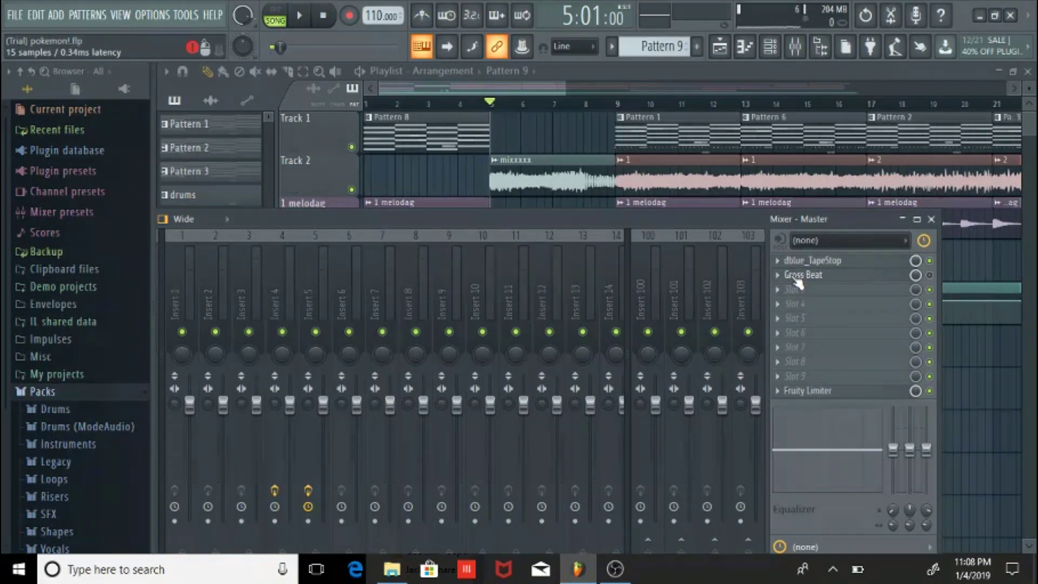
{"action": "left_click", "coordinate": [798, 277]}
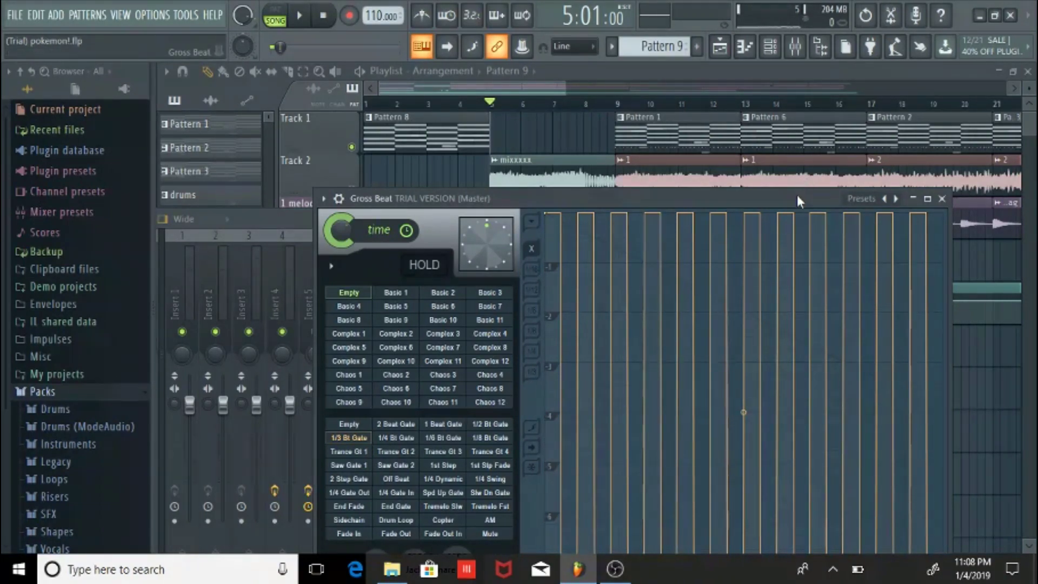
{"action": "left_click_drag", "start_coordinate": [797, 195], "coordinate": [661, 193]}
Step: Enable Gross Beat on the Master track and audition its 1/3 Bt Gate effect from bar 5
{"action": "left_click", "coordinate": [910, 266]}
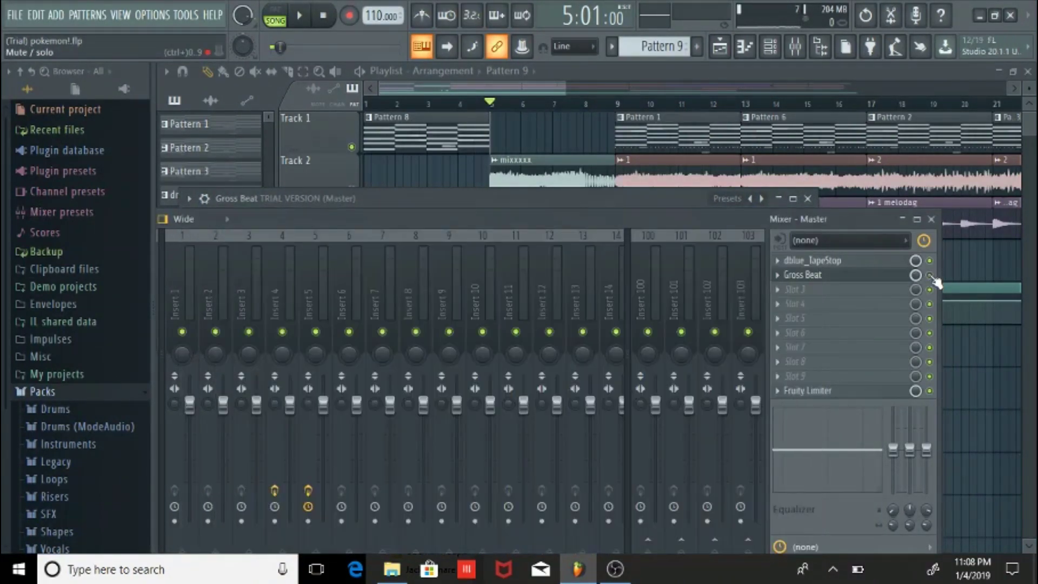
{"action": "left_click", "coordinate": [674, 197]}
{"action": "key", "text": "space"}
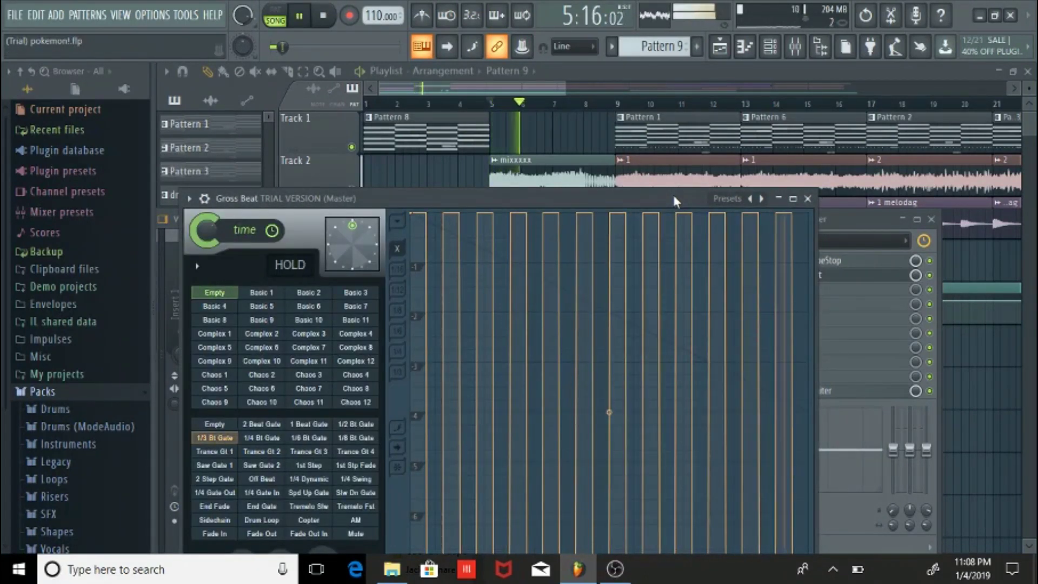
{"action": "key", "text": "space"}
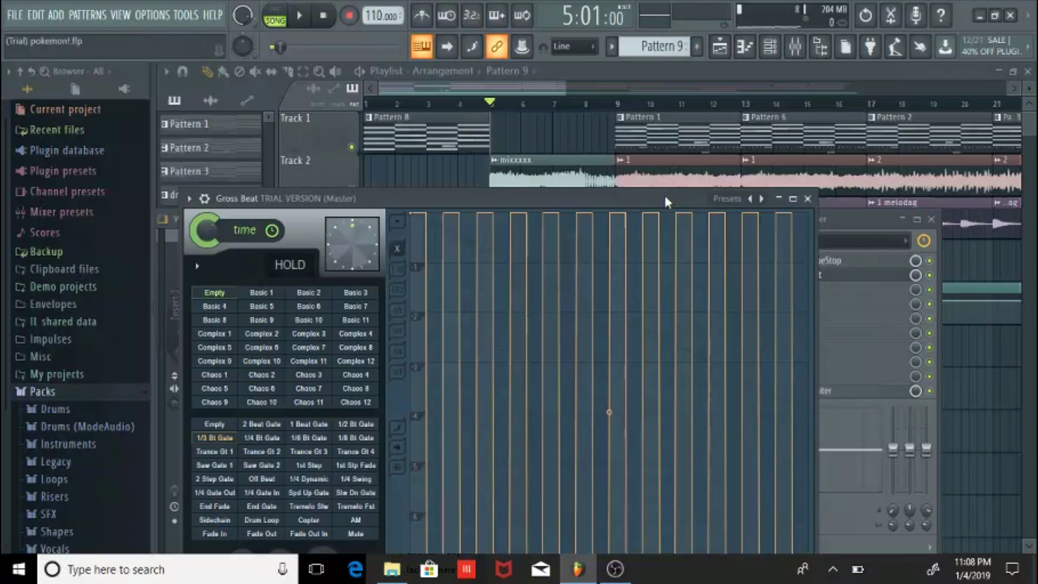
Step: Switch off Gross Beat on the Master mixer track and create an automation clip for its mute/solo switch
{"action": "left_click_drag", "start_coordinate": [664, 195], "coordinate": [580, 251]}
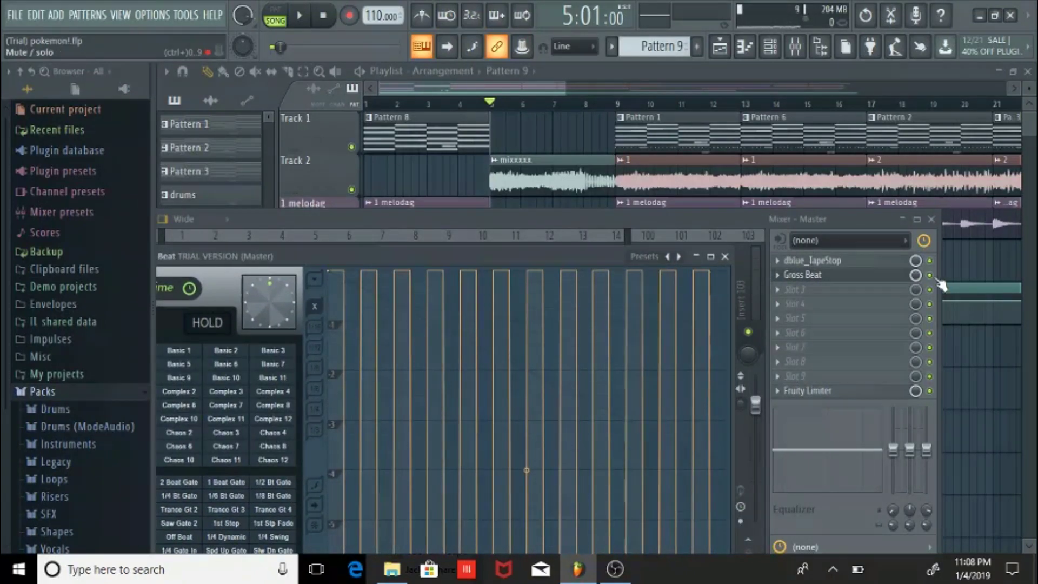
{"action": "left_click", "coordinate": [933, 276]}
{"action": "right_click", "coordinate": [930, 274]}
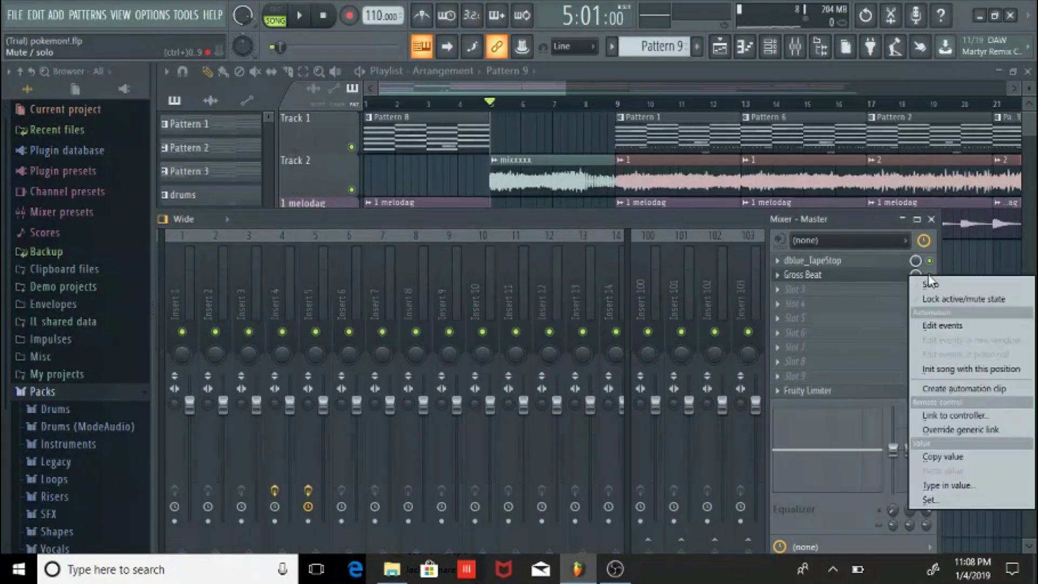
{"action": "left_click", "coordinate": [956, 389]}
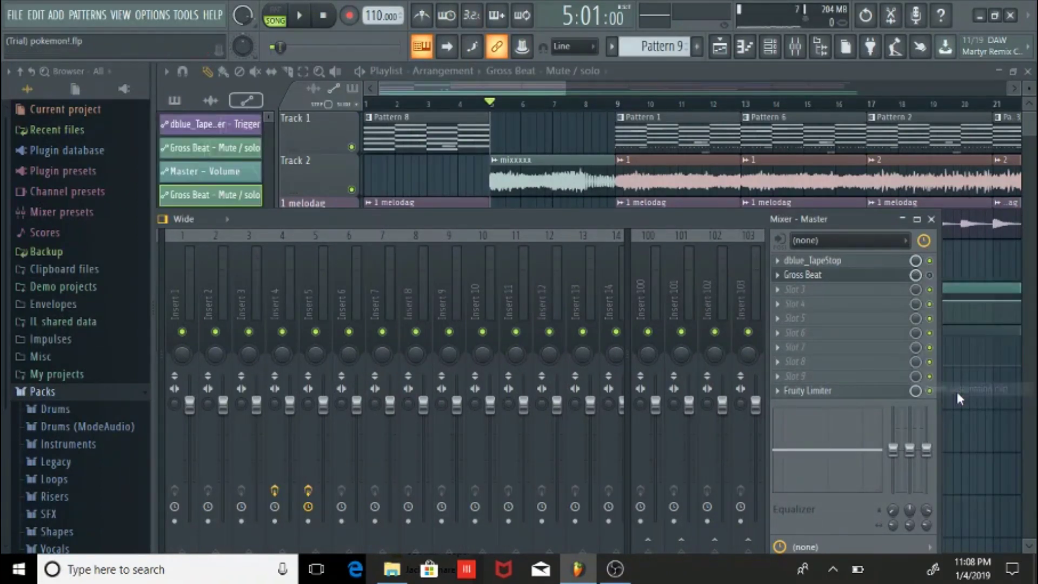
Step: Init the song with Gross Beat's current mute position, close the mixer, and unmute Track 6 containing its automation clip
{"action": "right_click", "coordinate": [930, 276]}
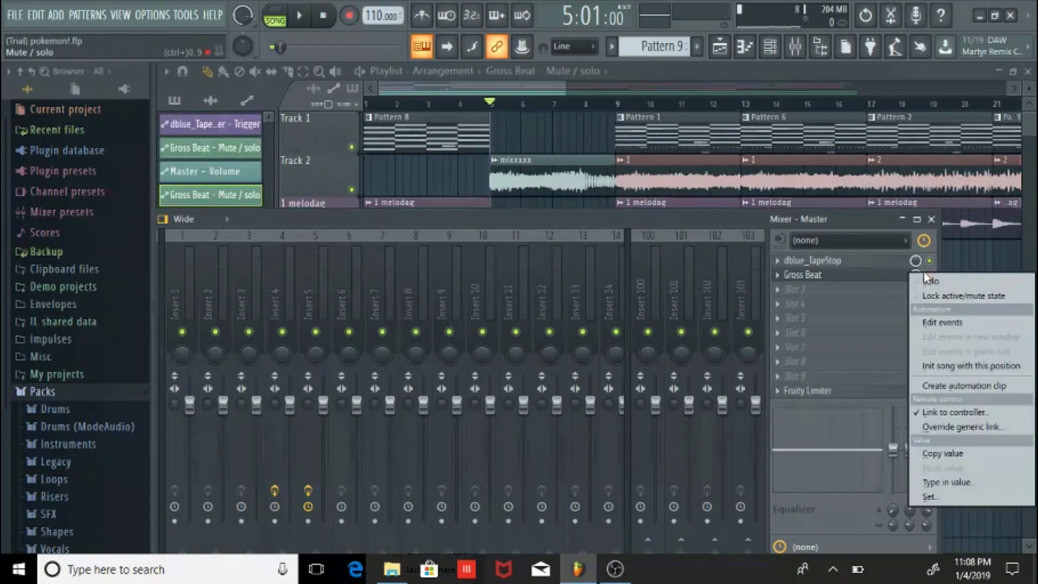
{"action": "left_click", "coordinate": [940, 367]}
{"action": "left_click", "coordinate": [518, 82]}
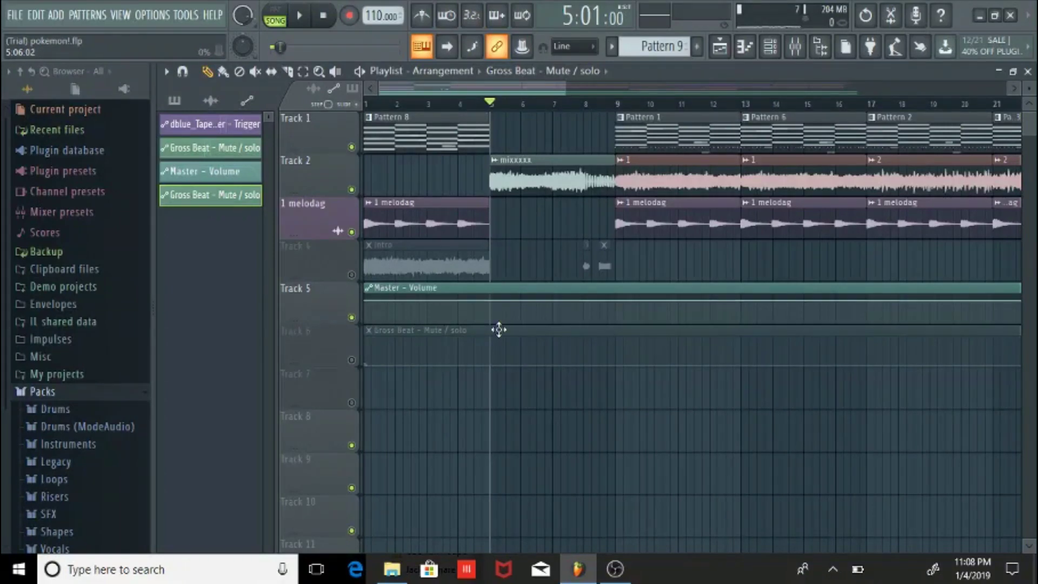
{"action": "left_click", "coordinate": [351, 360]}
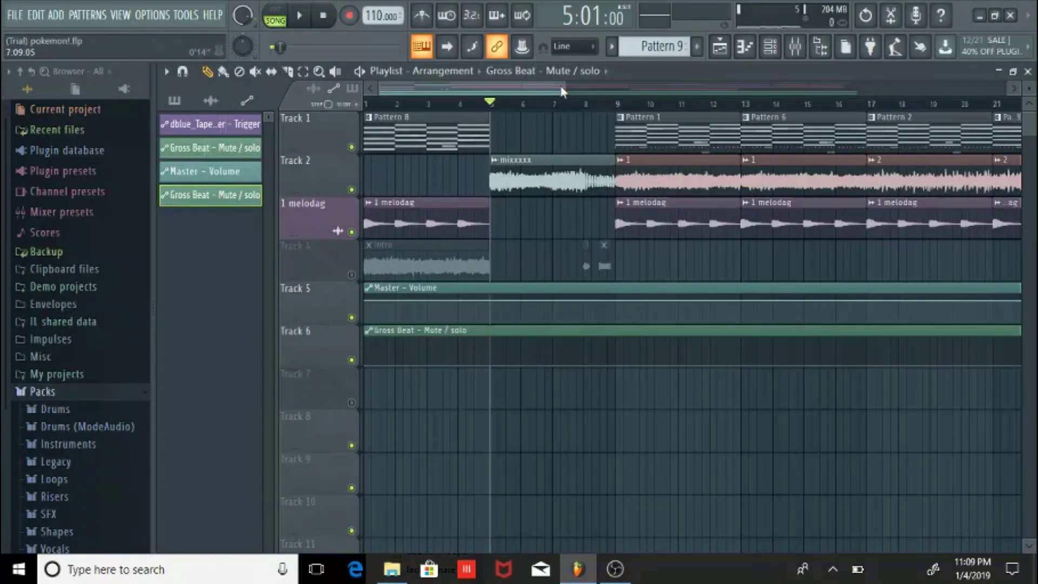
Step: Place a copy of the intro audio clip on Track 1 at bar 5 and mute Track 2
{"action": "left_click_drag", "start_coordinate": [563, 86], "coordinate": [431, 99]}
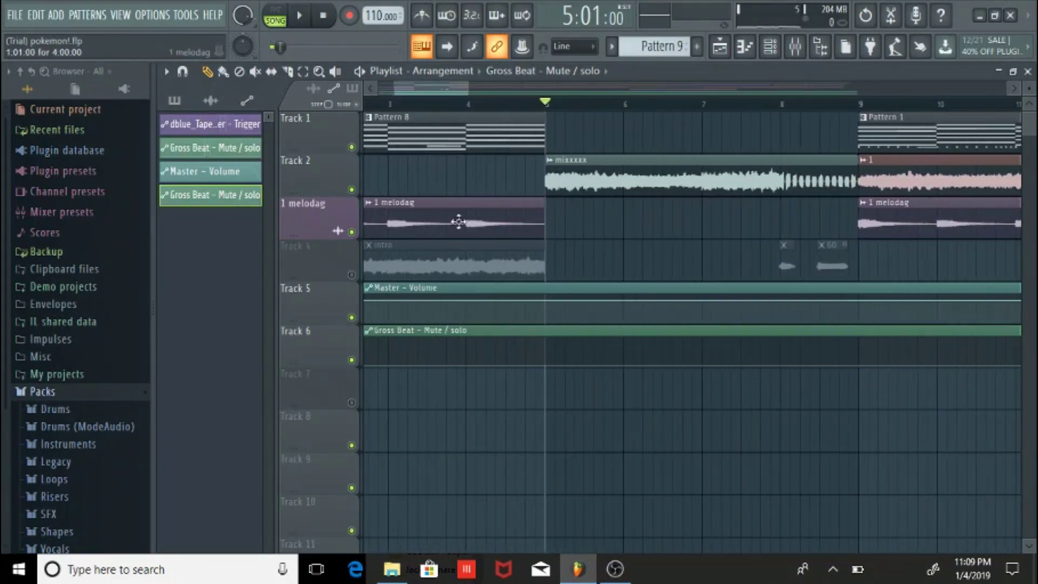
{"action": "left_click", "coordinate": [468, 260]}
{"action": "left_click", "coordinate": [549, 143]}
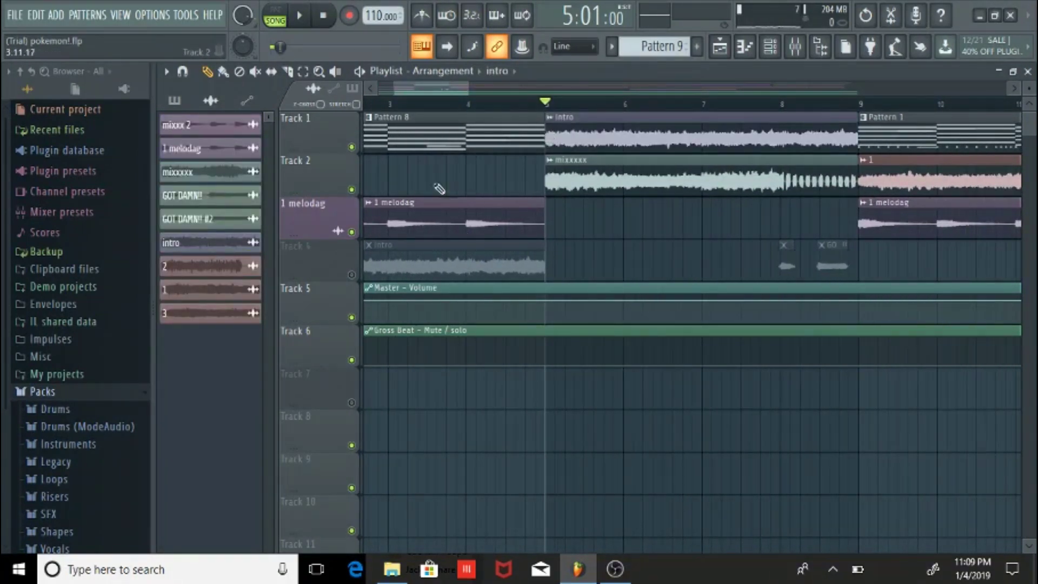
{"action": "left_click", "coordinate": [352, 189]}
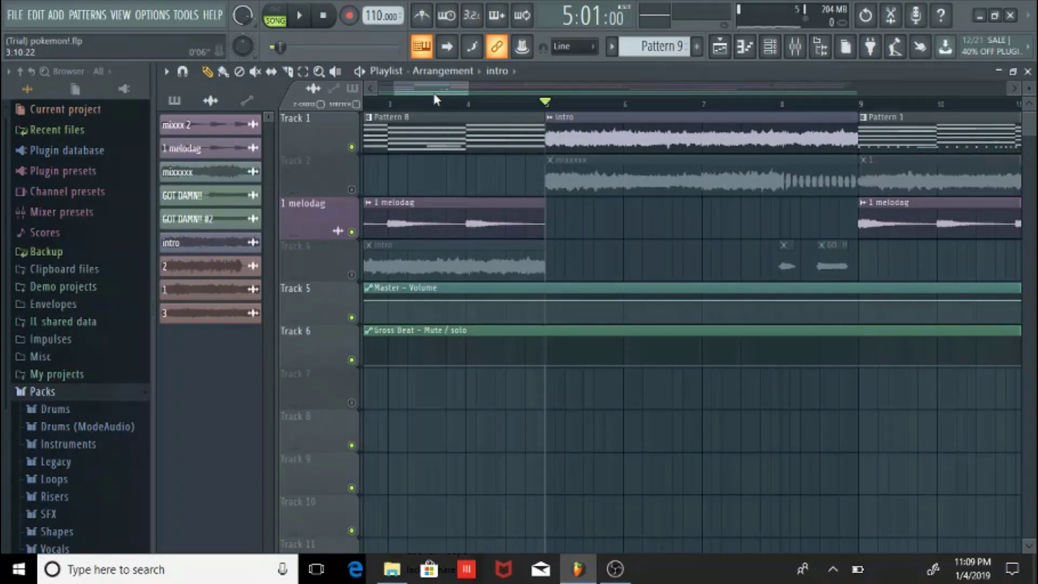
Step: Shape the Gross Beat automation on Track 6 to jump to 100% at bar 8 and drop to 0% at bar 9
{"action": "left_click_drag", "start_coordinate": [430, 88], "coordinate": [444, 95]}
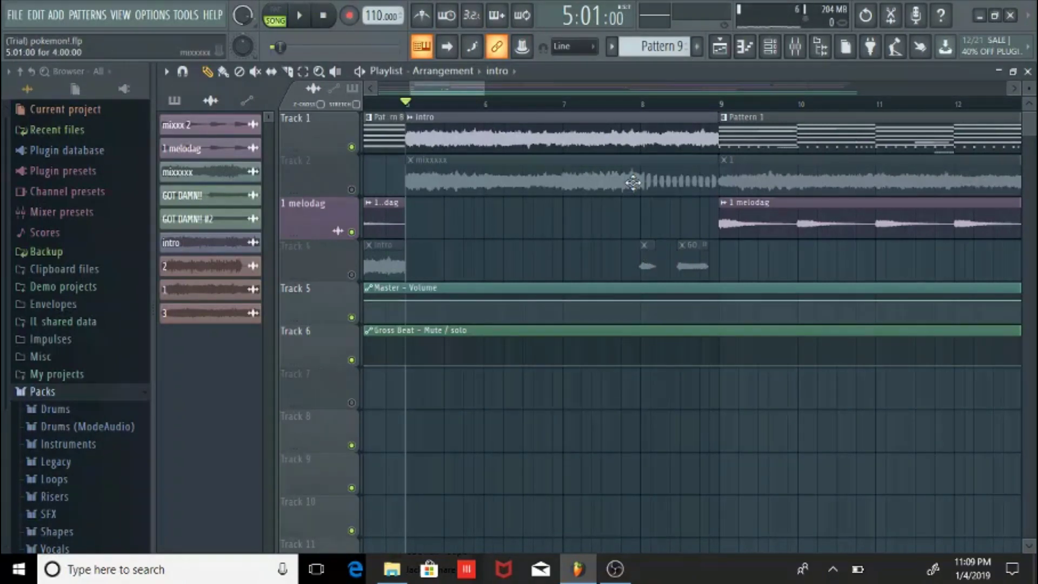
{"action": "left_click", "coordinate": [642, 367]}
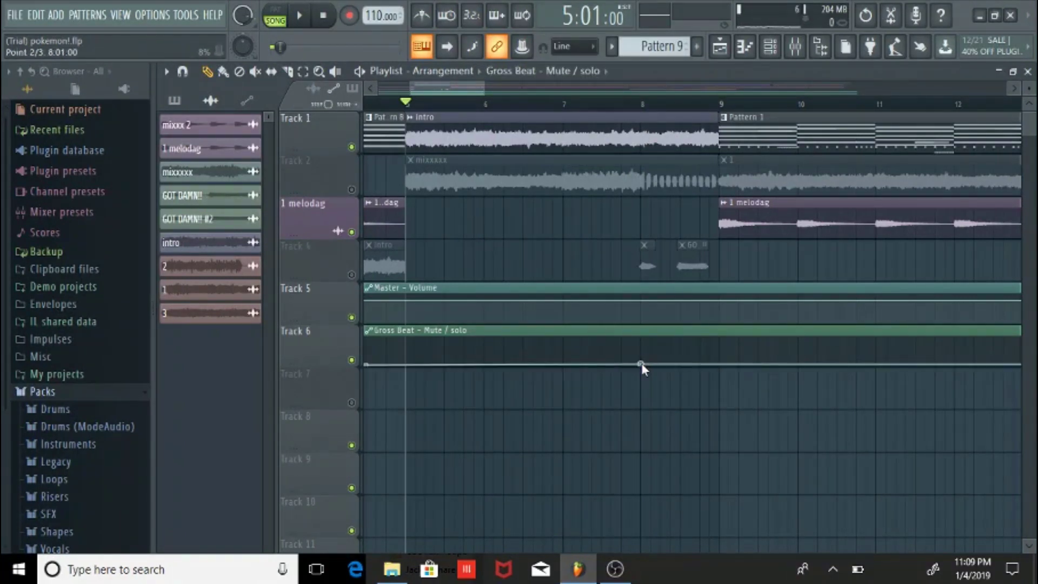
{"action": "right_click", "coordinate": [642, 366]}
{"action": "left_click", "coordinate": [643, 366]}
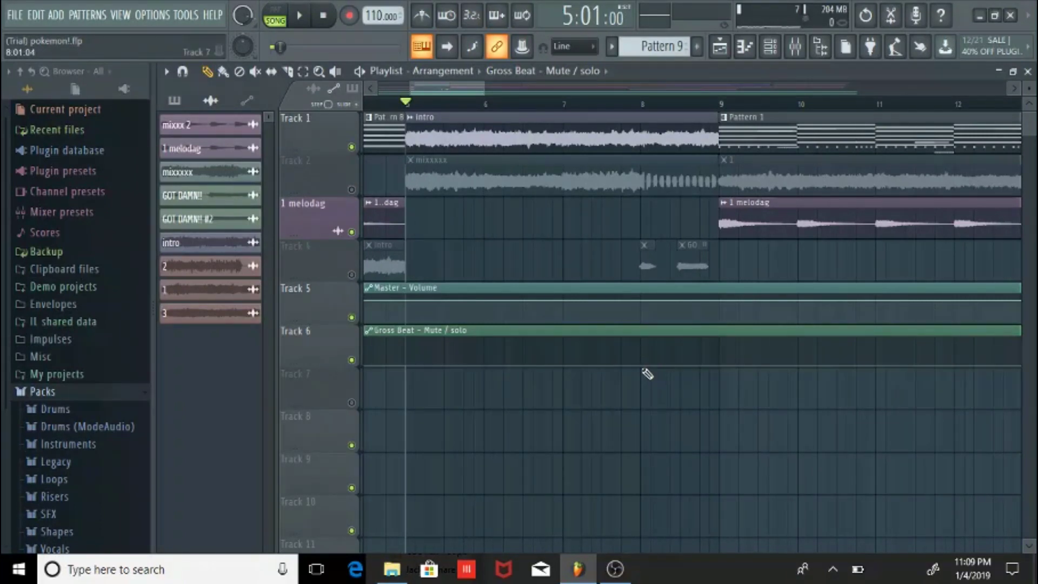
{"action": "left_click_drag", "start_coordinate": [643, 345], "coordinate": [643, 322]}
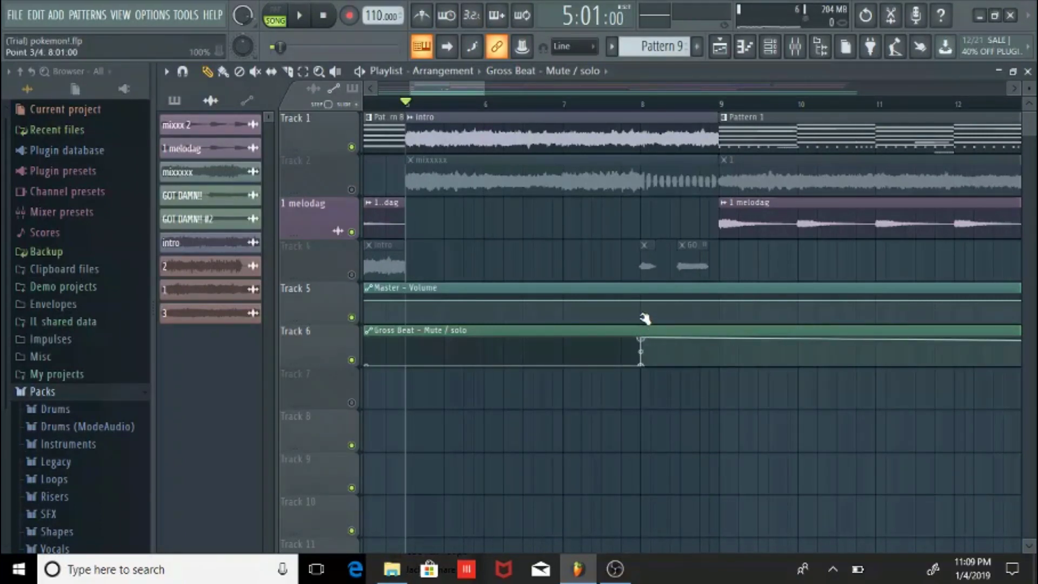
{"action": "left_click", "coordinate": [721, 341]}
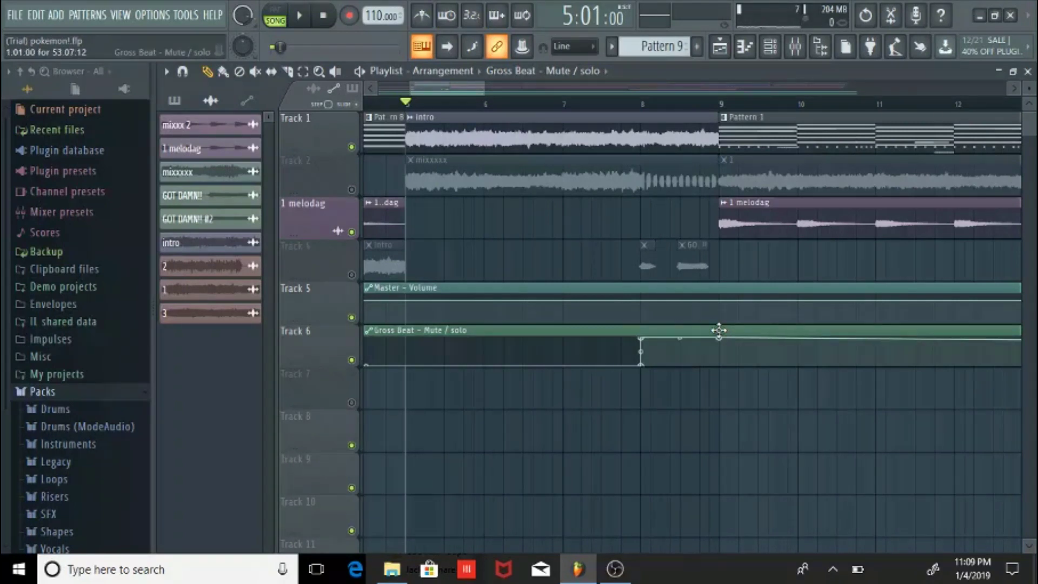
{"action": "left_click", "coordinate": [721, 366]}
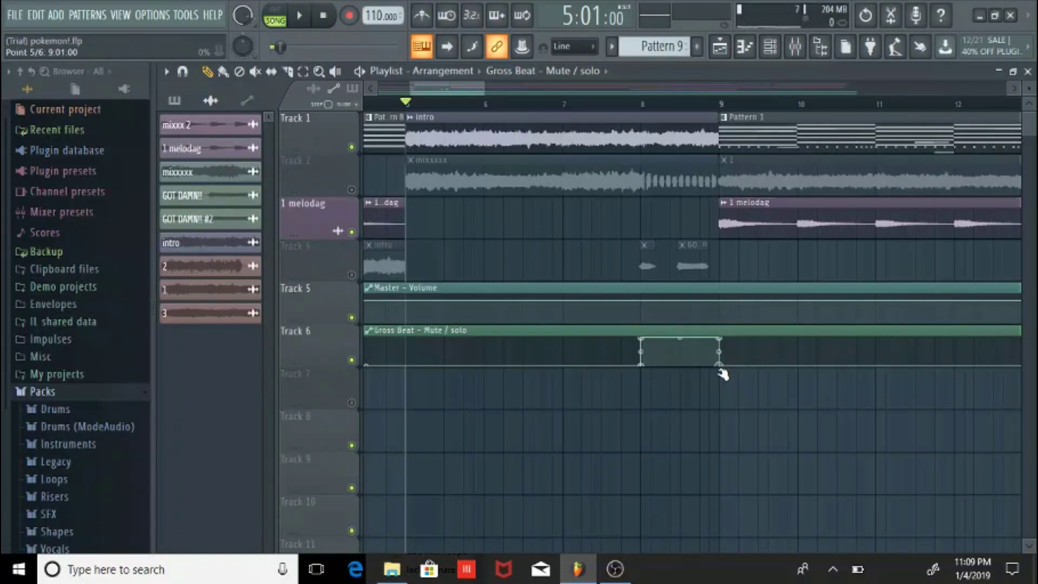
Step: Play the intro clip from bar 5 into bar 8 to audition the automated Gross Beat gate, keeping Track 1 unmuted
{"action": "left_click", "coordinate": [353, 147]}
{"action": "left_click", "coordinate": [352, 147]}
{"action": "key", "text": "space"}
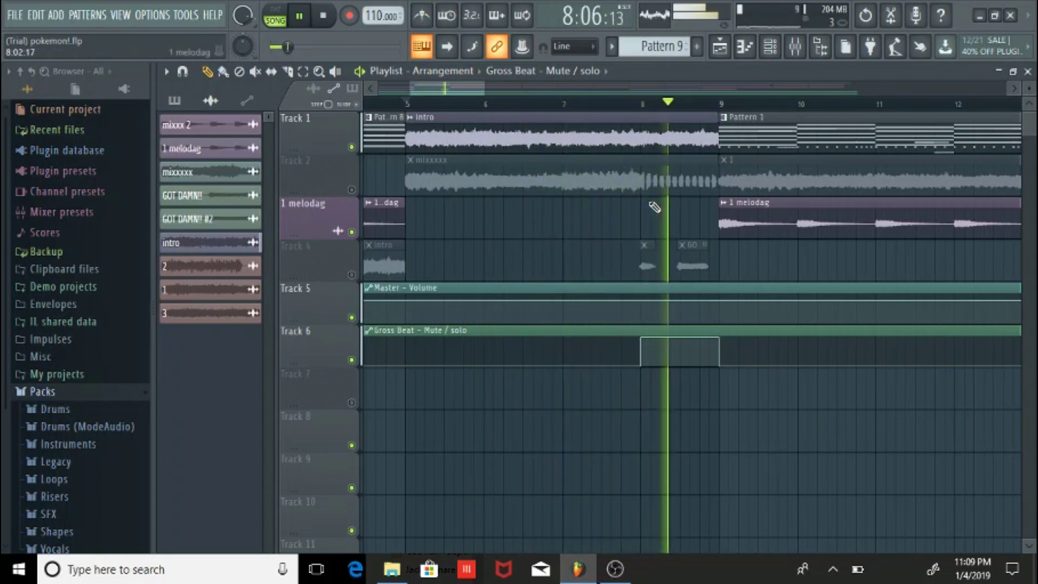
{"action": "key", "text": "space"}
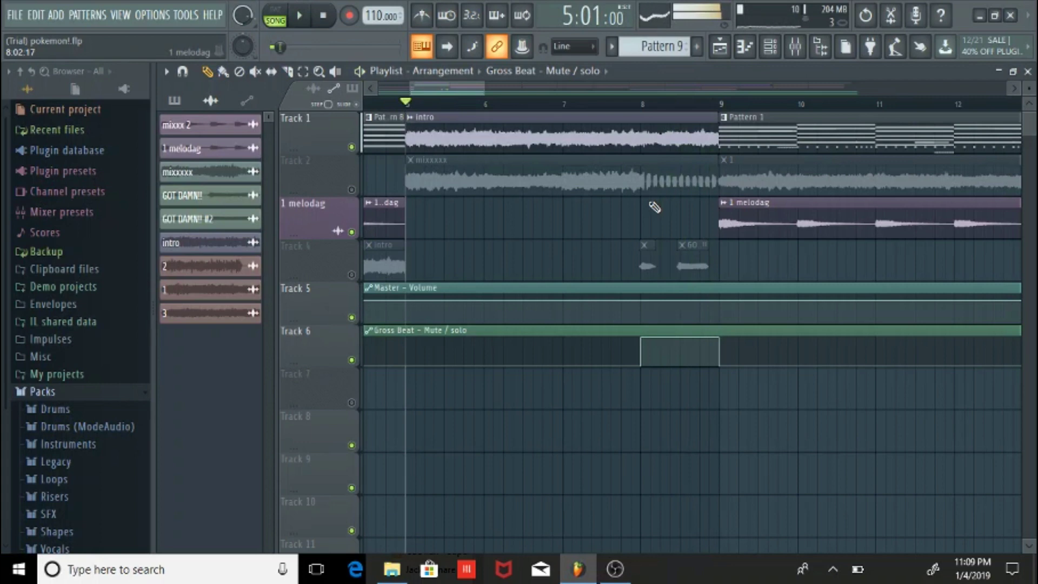
Step: Switch from the playlist to the OBS window
{"action": "left_click_drag", "start_coordinate": [411, 89], "coordinate": [346, 92]}
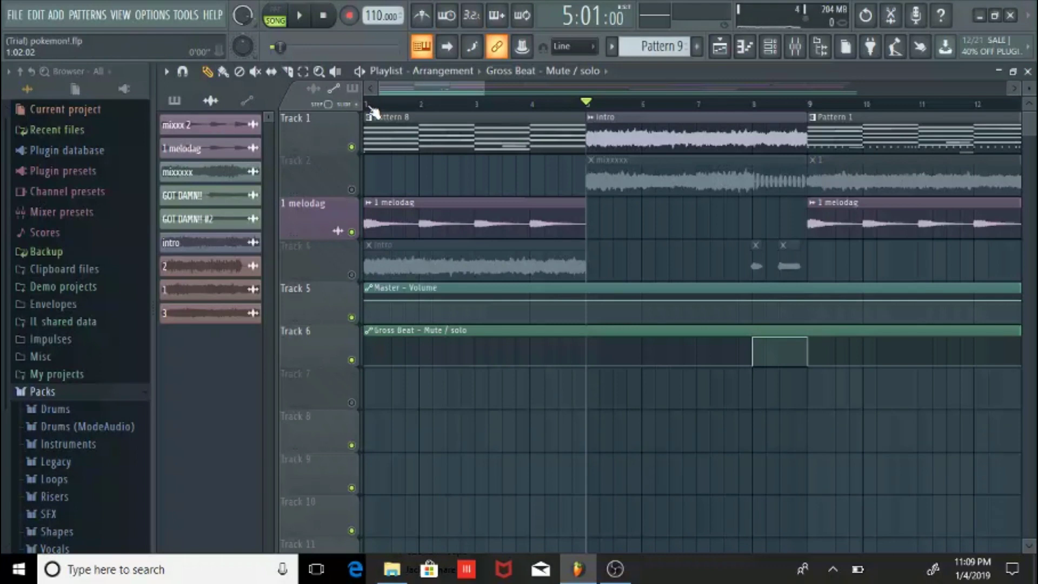
{"action": "left_click", "coordinate": [615, 569]}
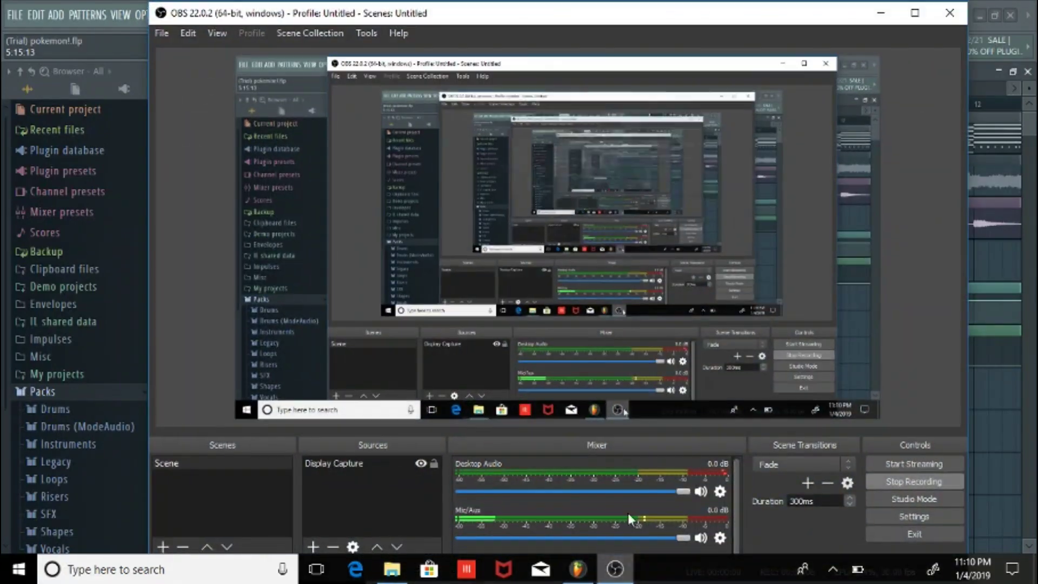